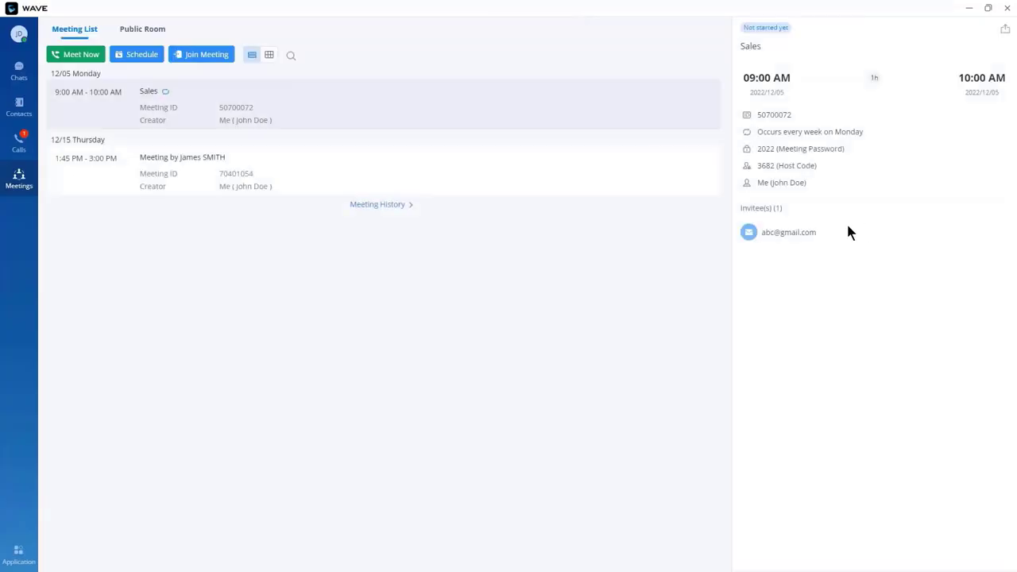
Step: Review the past meetings list, then view the Public Room list, which has no rooms yet
left_click(390, 205)
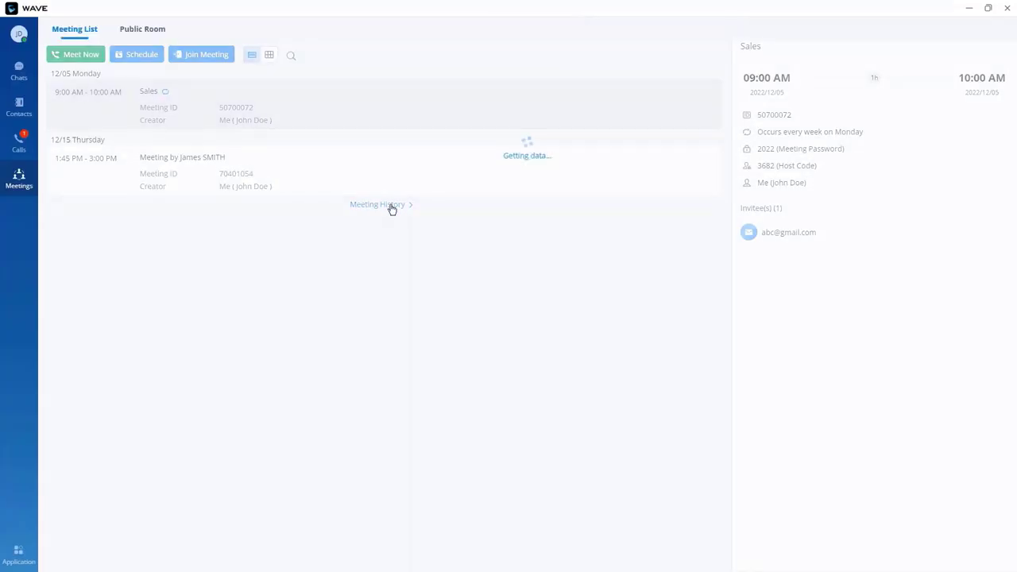
mouse_move(221, 244)
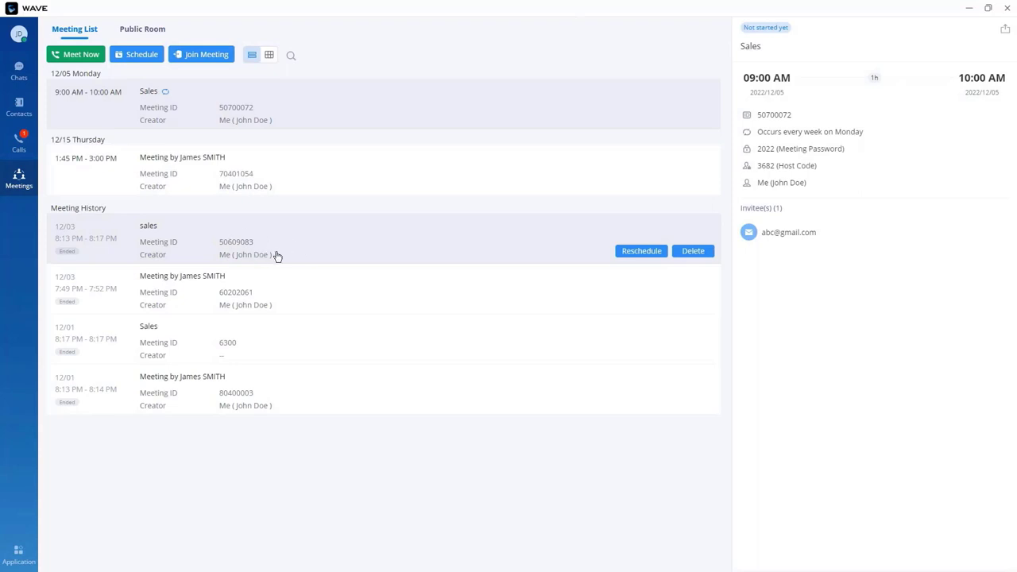
left_click(142, 28)
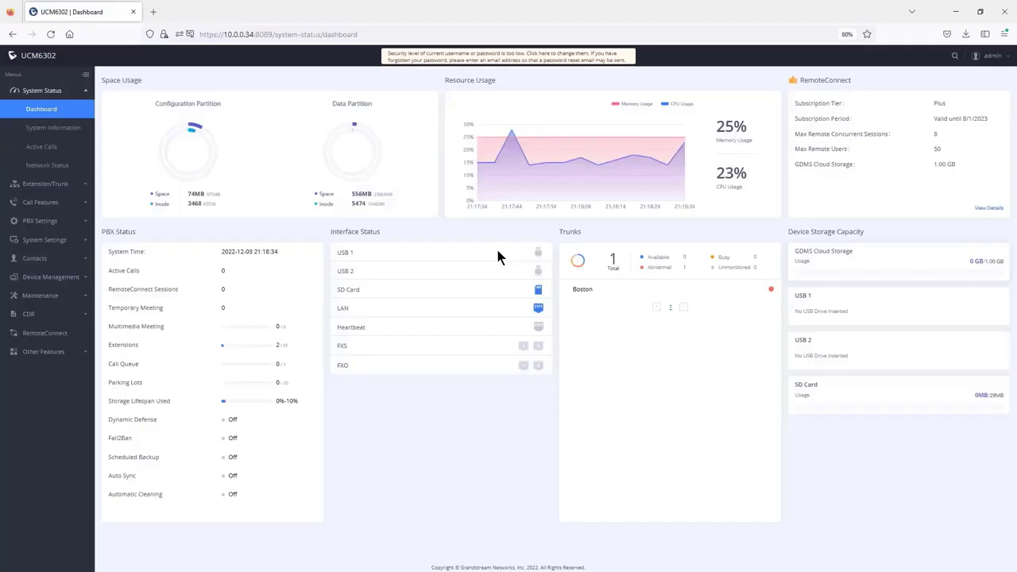
Step: Create a new Multimedia Meeting room 6300 named 'sales' and bring up its Privilege choices
left_click(48, 205)
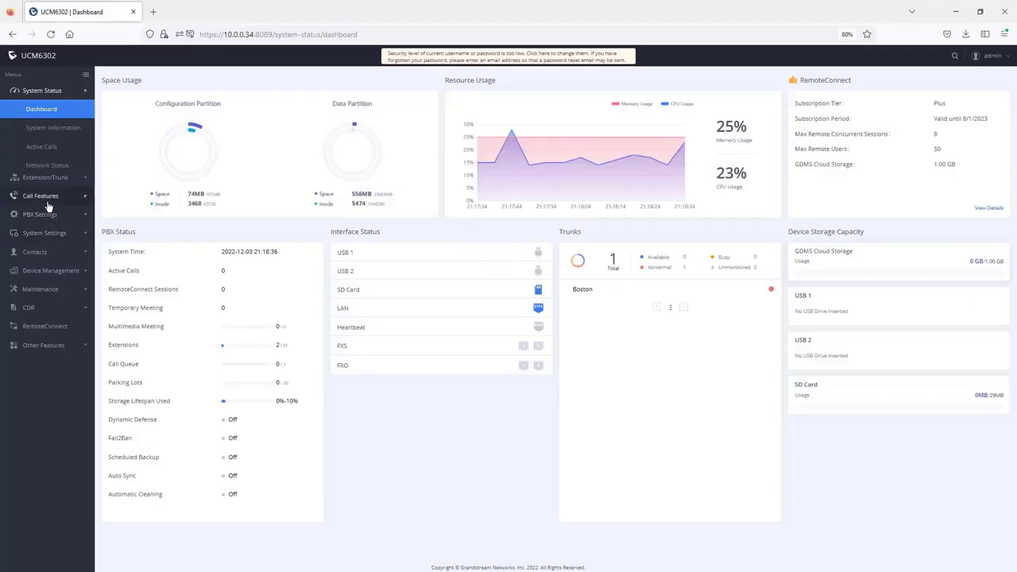
left_click(49, 148)
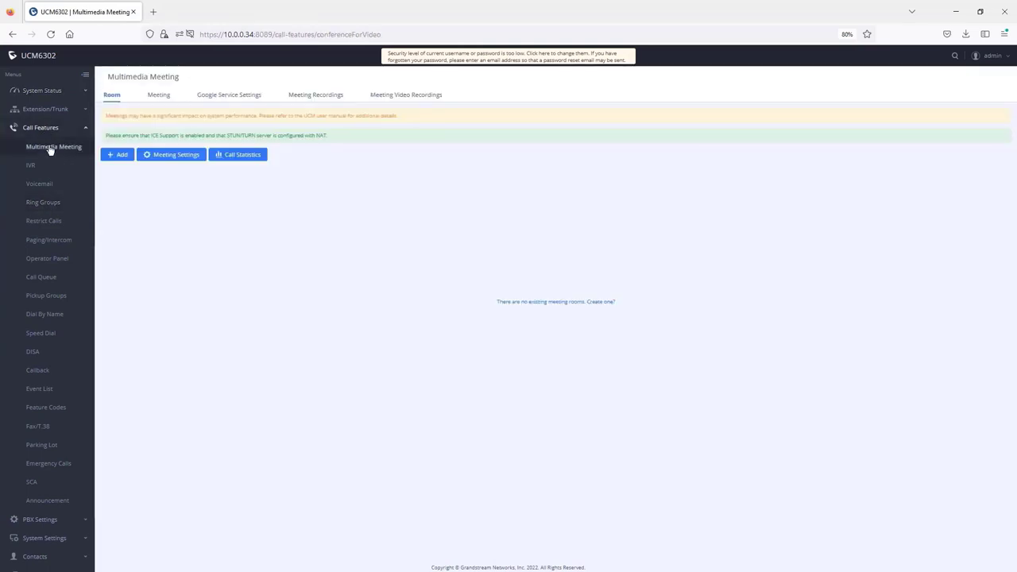
left_click(118, 155)
left_click(284, 131)
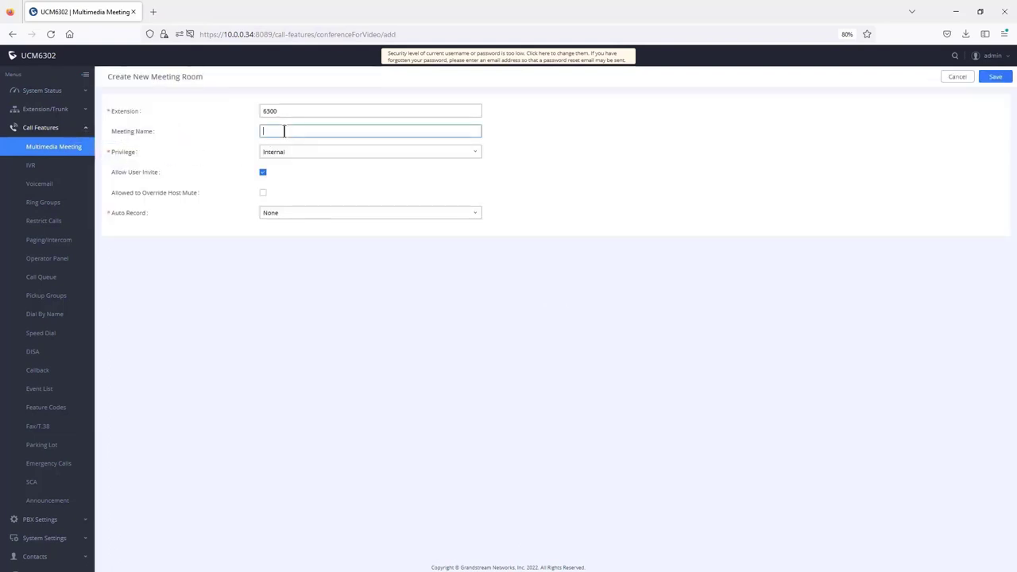
type("sales")
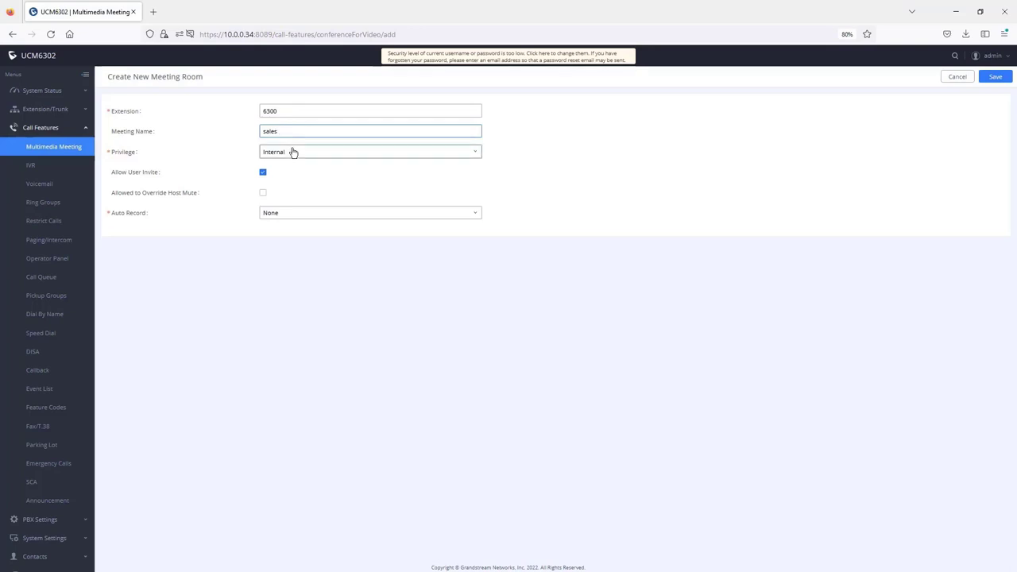
left_click(296, 155)
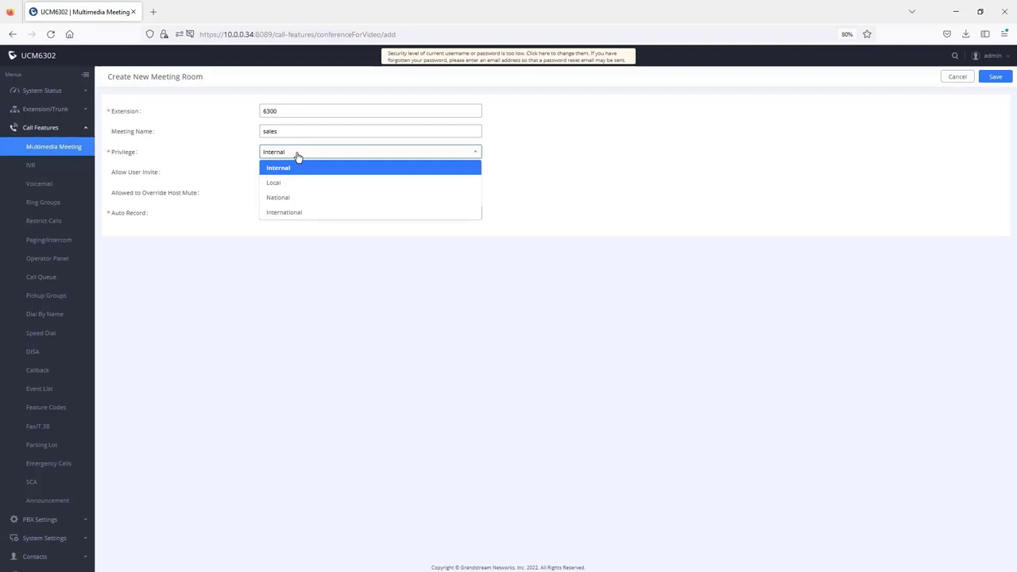
Step: Set the sales room's privilege to National
left_click(284, 199)
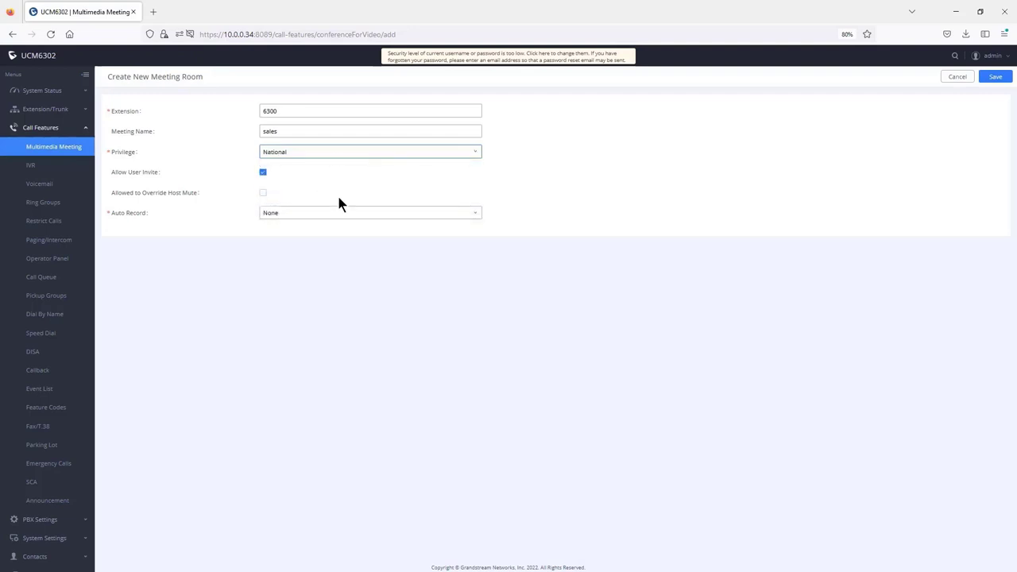
left_click(297, 152)
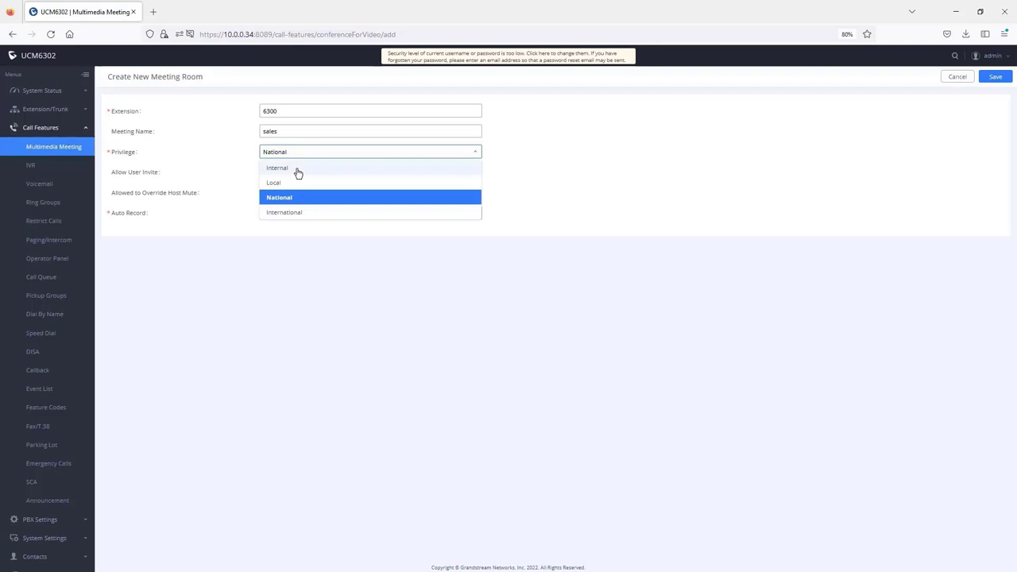
left_click(298, 169)
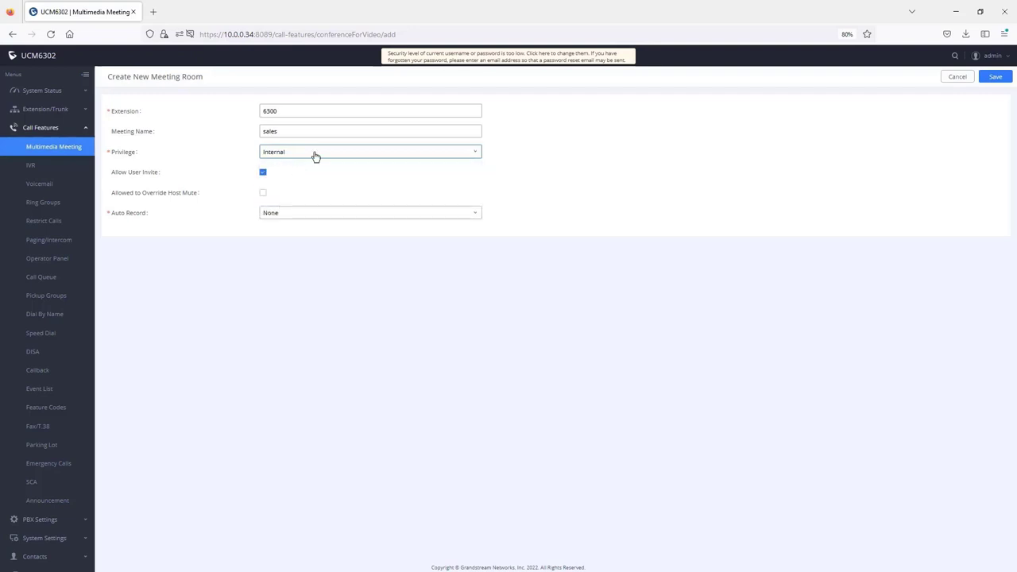
left_click(316, 156)
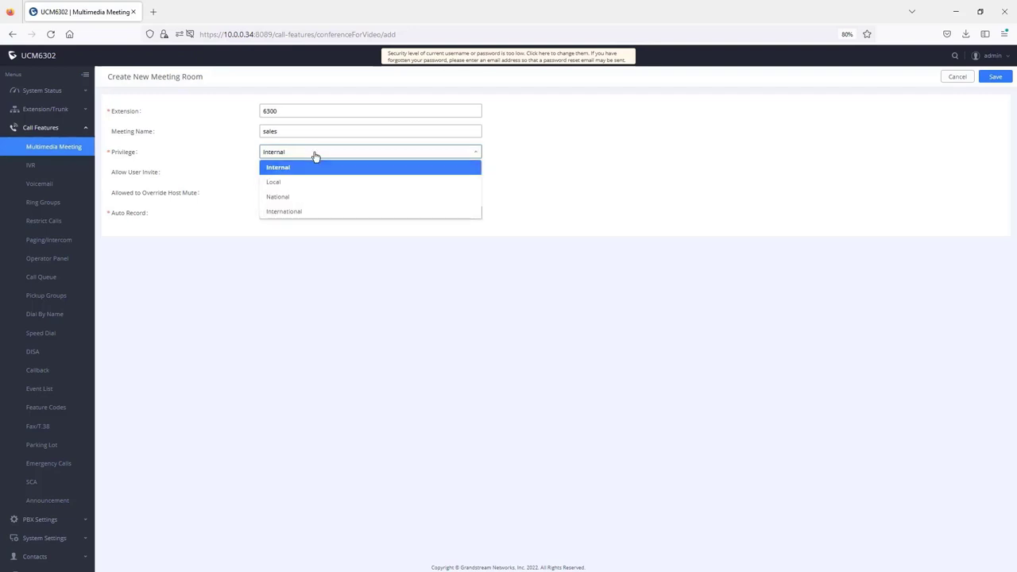
left_click(311, 202)
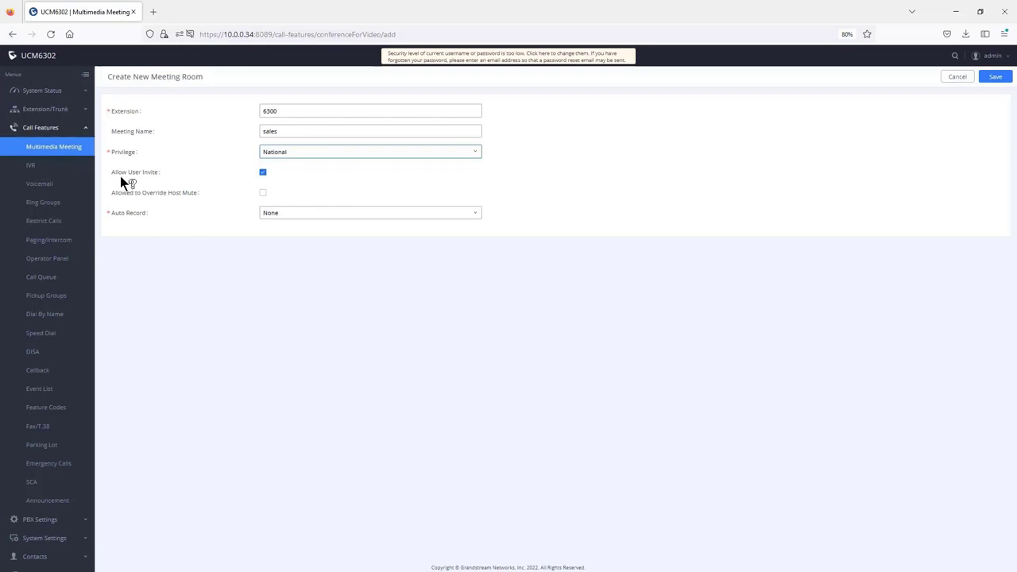
Step: Disable user invites, allow host-mute override, set Auto Record to Record Audio, and save the room
mouse_move(131, 178)
left_click(263, 172)
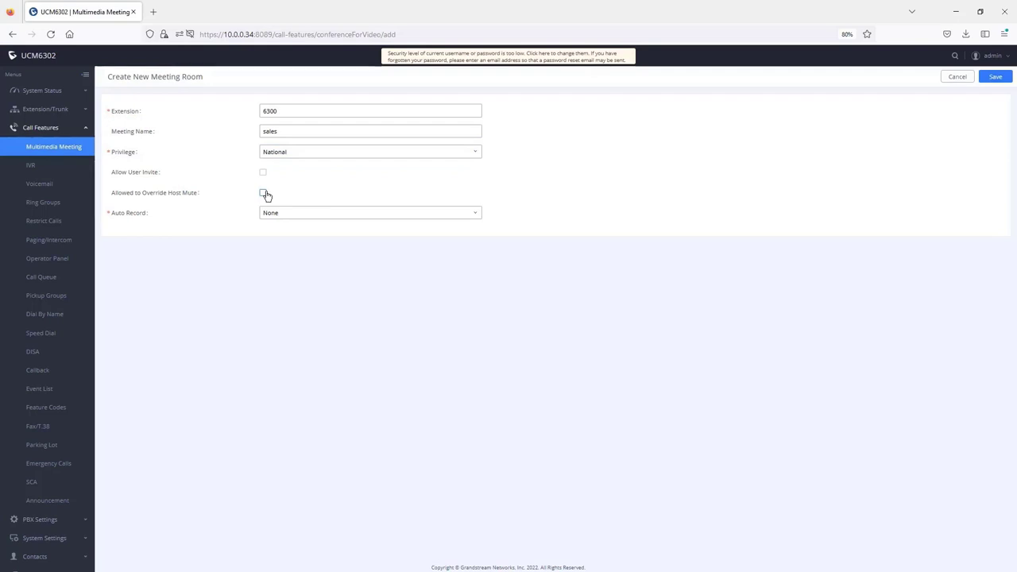
left_click(264, 194)
left_click(306, 213)
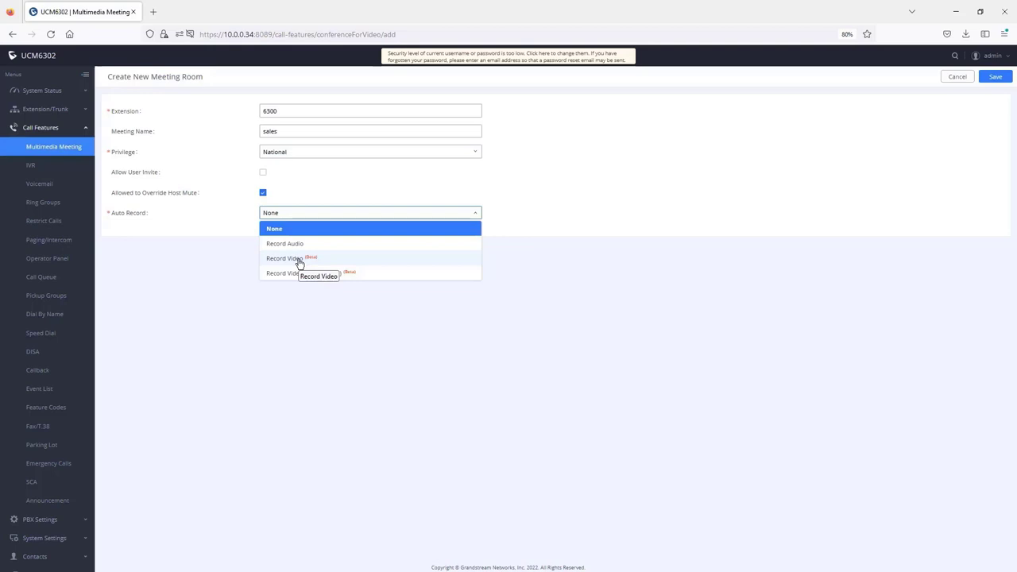
left_click(286, 244)
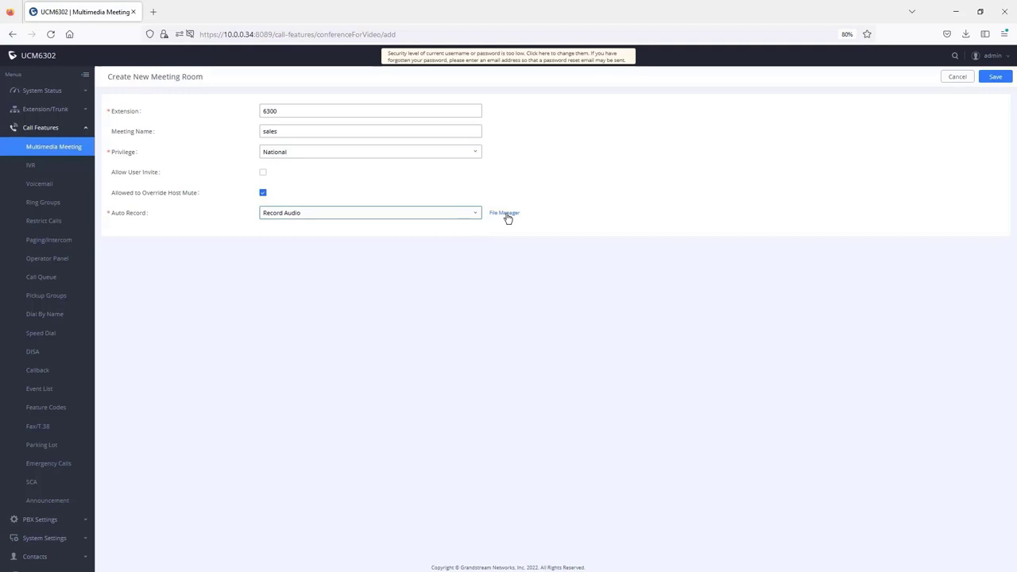
left_click(995, 79)
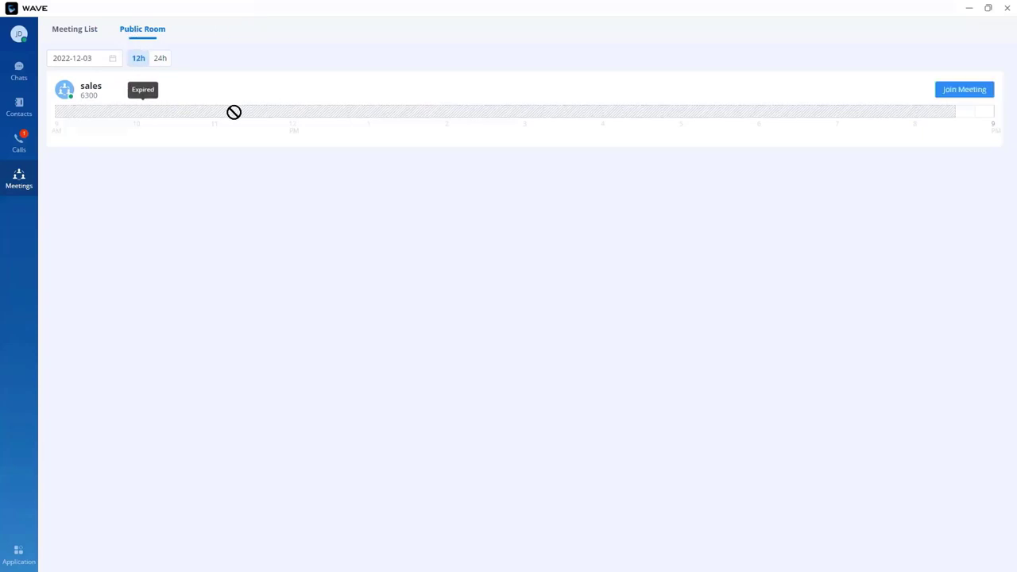
Step: Switch the Public Room timeline to 24h and pick the 9:00–9:45 PM slot in room 6300 'sales'
left_click(160, 58)
left_click(713, 110)
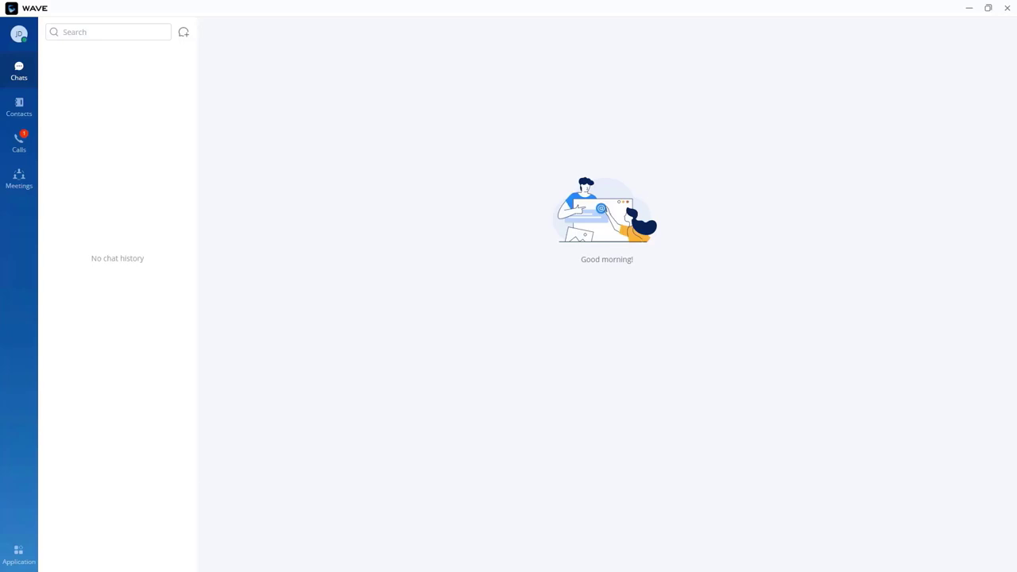
Step: Open a chat with the recent caller at 1002, then with extension 1022 from Contacts
left_click(19, 141)
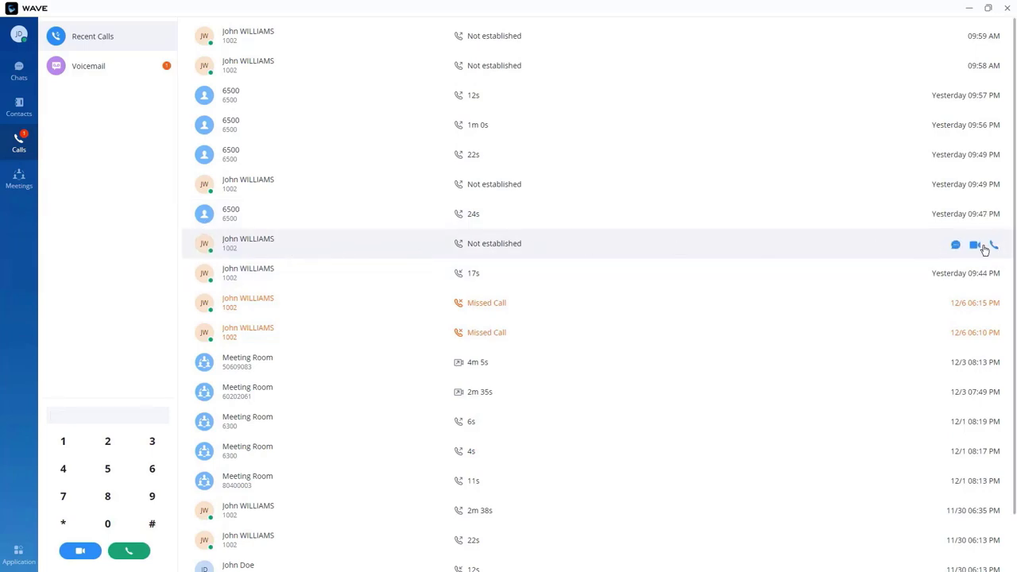
left_click(956, 246)
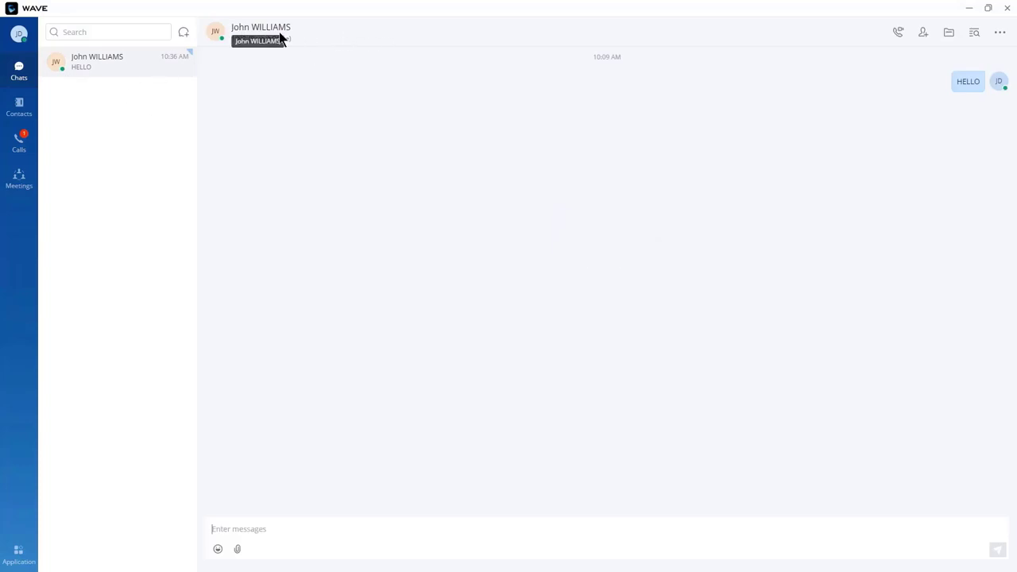
left_click(19, 108)
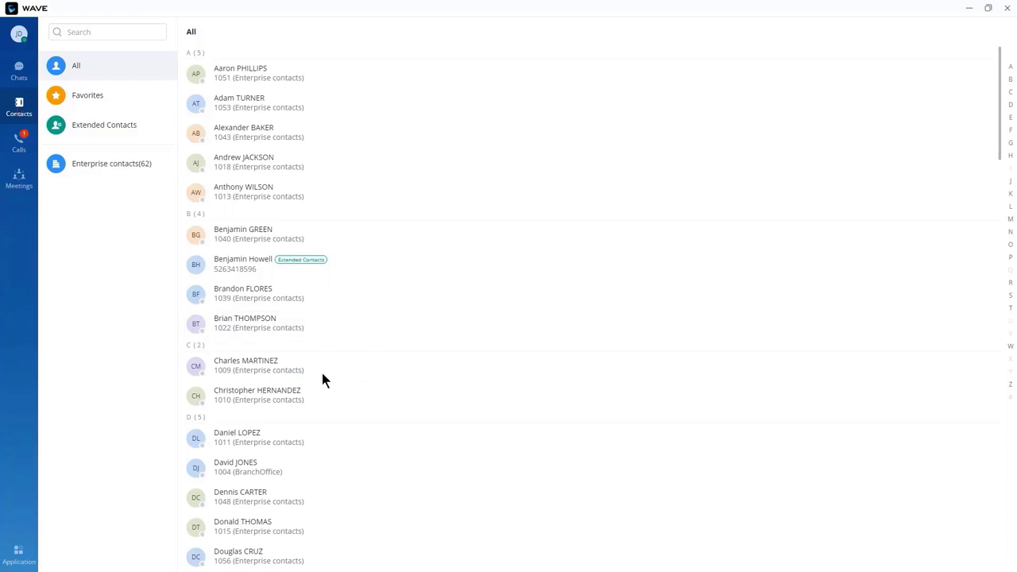
scroll(310, 374, "down", 5)
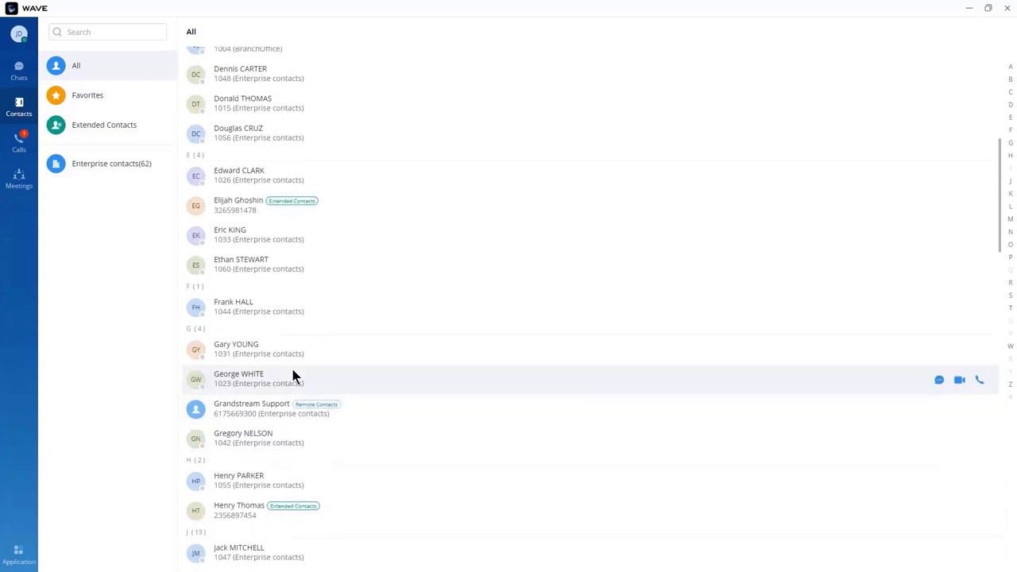
scroll(294, 376, "up", 5)
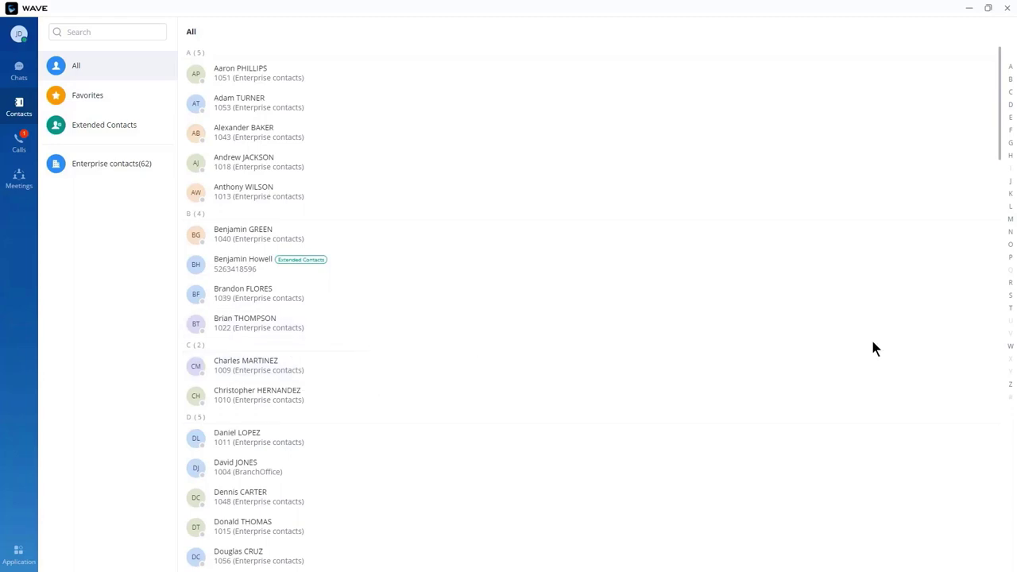
left_click(940, 326)
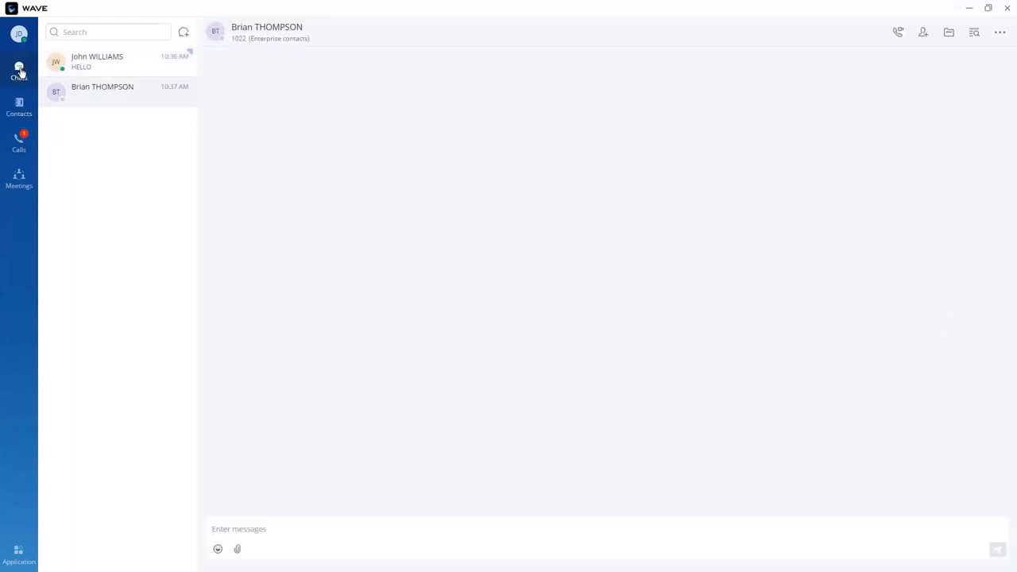
Step: Start a new one-to-one chat with the extension 1055 contact
left_click(186, 34)
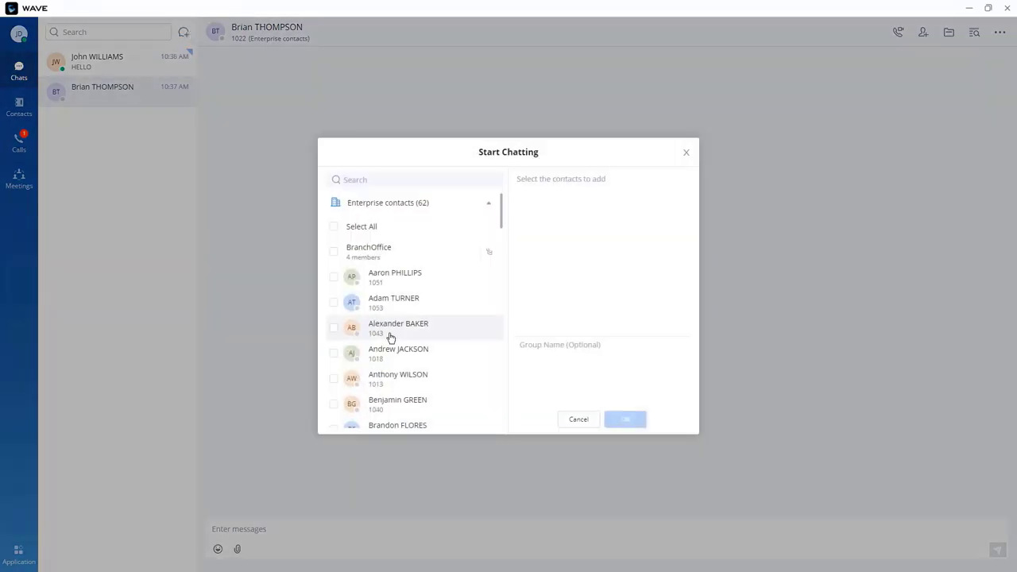
scroll(390, 328, "down", 1)
scroll(389, 325, "down", 10)
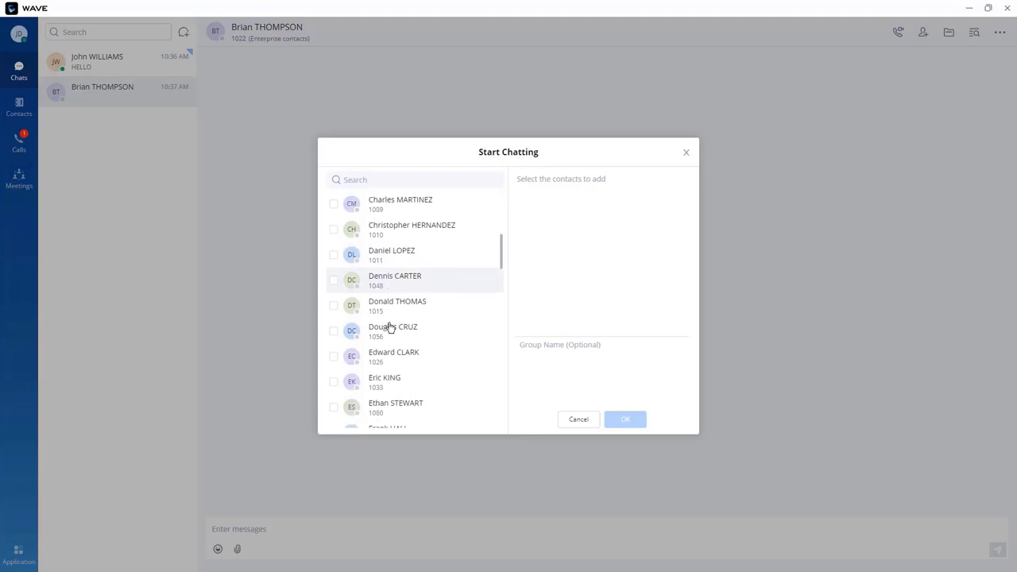
left_click(334, 308)
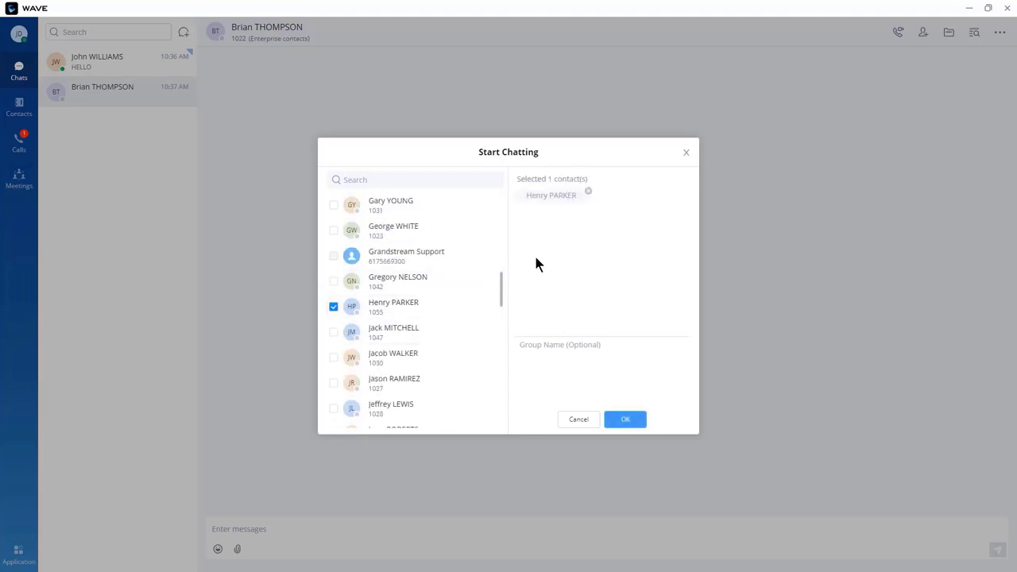
left_click(626, 419)
Step: Send 'hello', correcting the typo 'heelo' via spelling suggestions, then close the details panel
left_click(250, 529)
type("heelo")
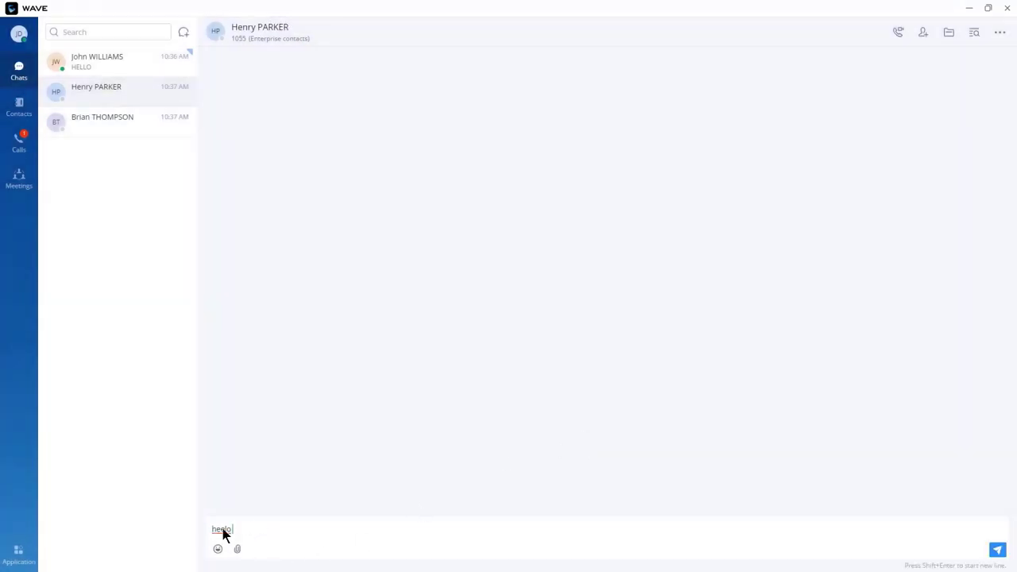
right_click(222, 528)
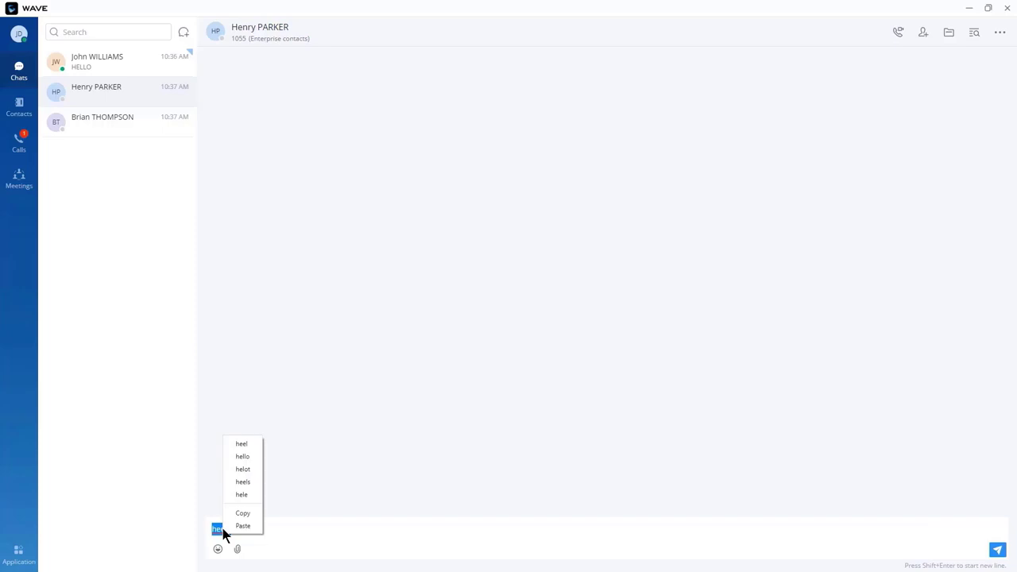
left_click(242, 458)
left_click(999, 32)
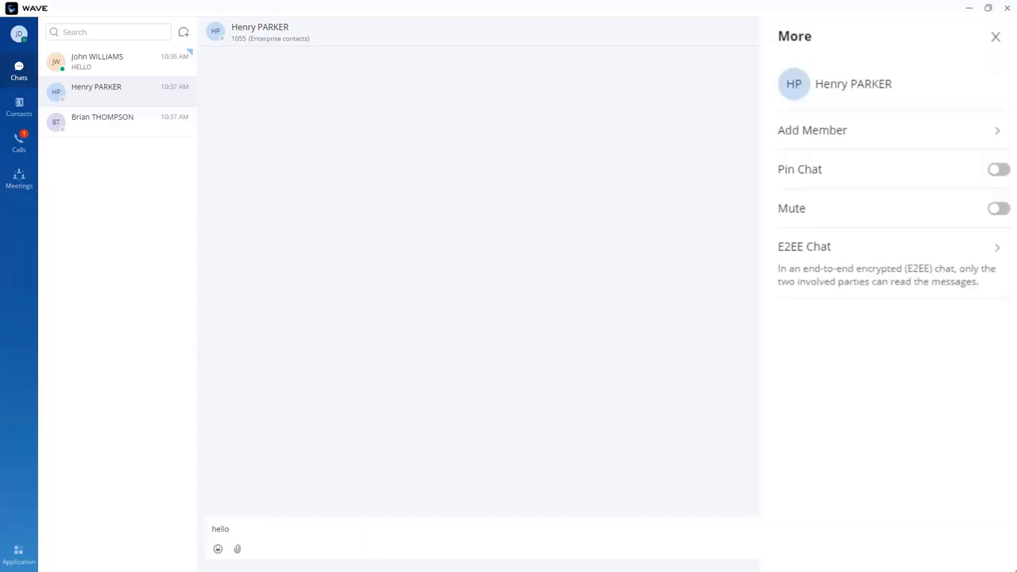
key("Return")
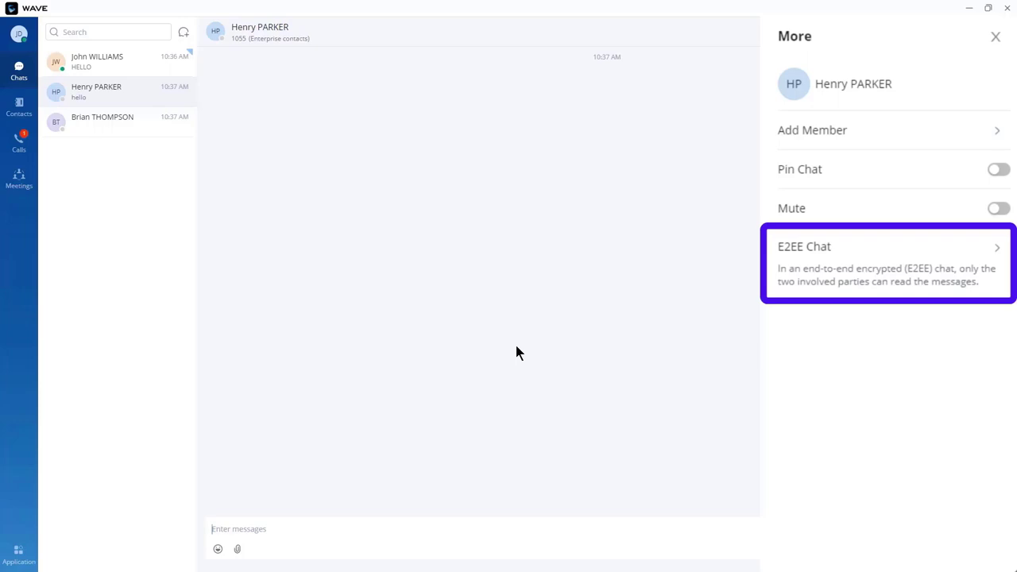
key("Escape")
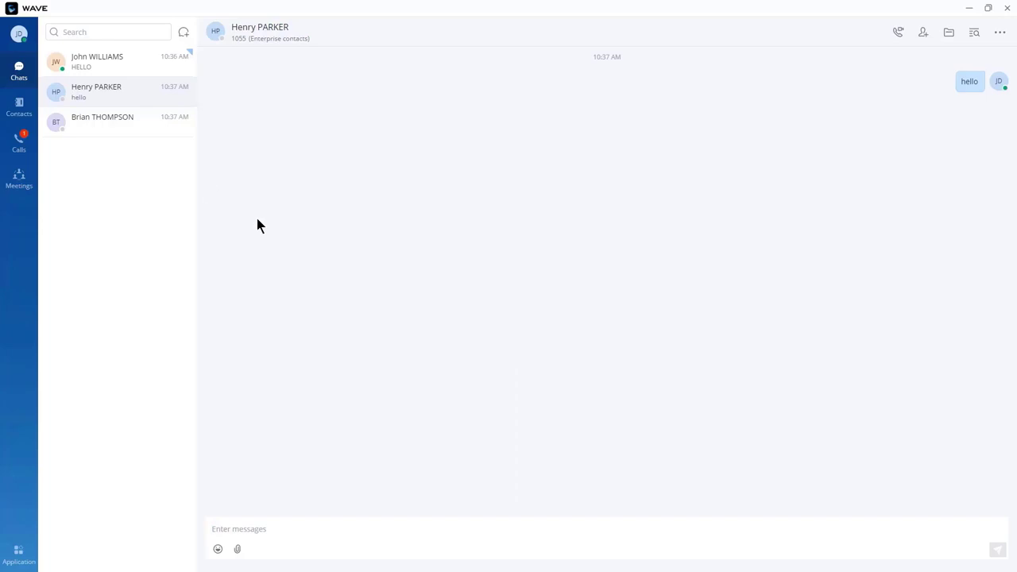
Step: Create a group chat with four colleagues and rename it 'Sales'
left_click(183, 35)
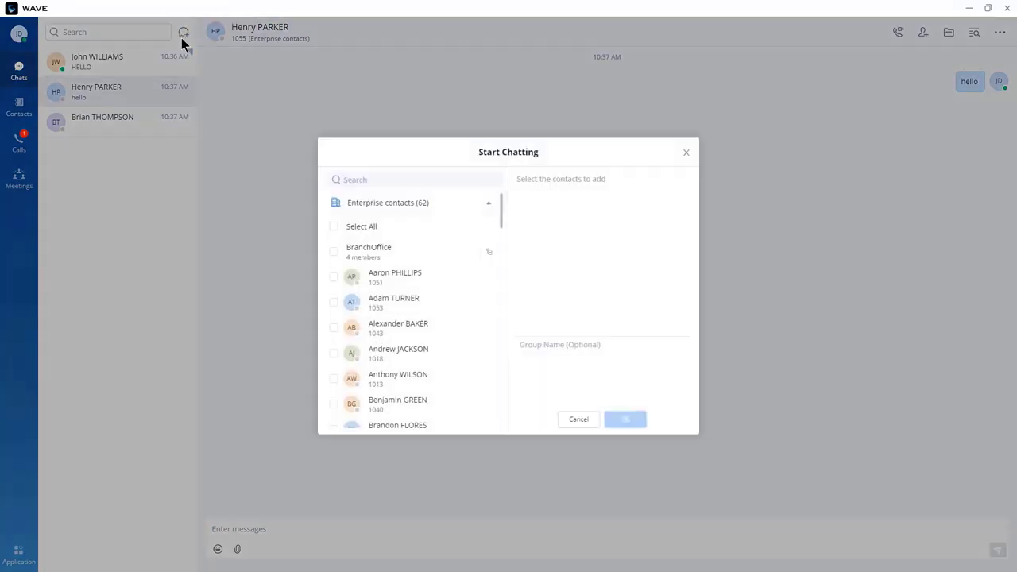
left_click(334, 303)
left_click(333, 328)
left_click(334, 354)
left_click(333, 379)
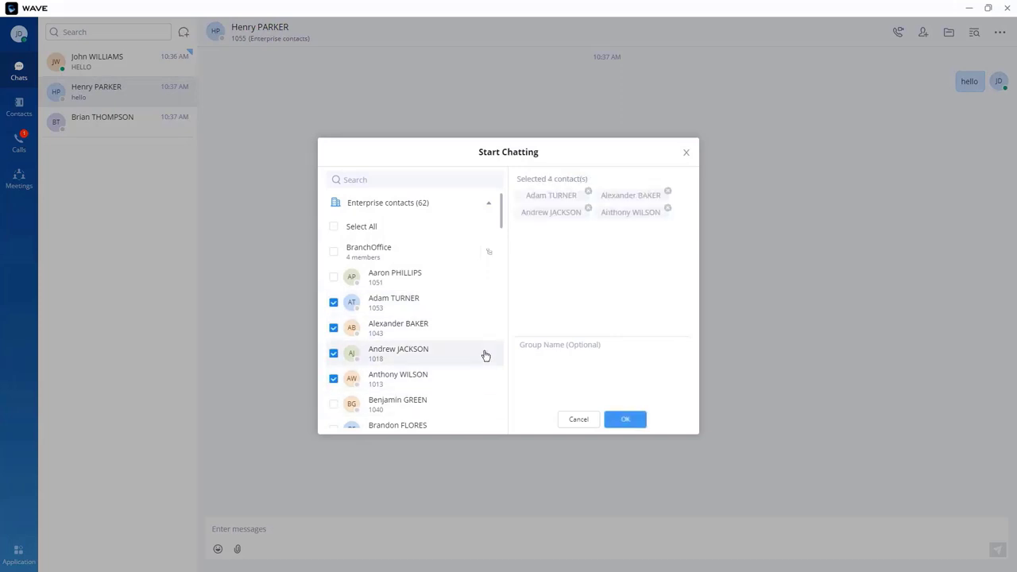
left_click(626, 420)
triple_click(317, 31)
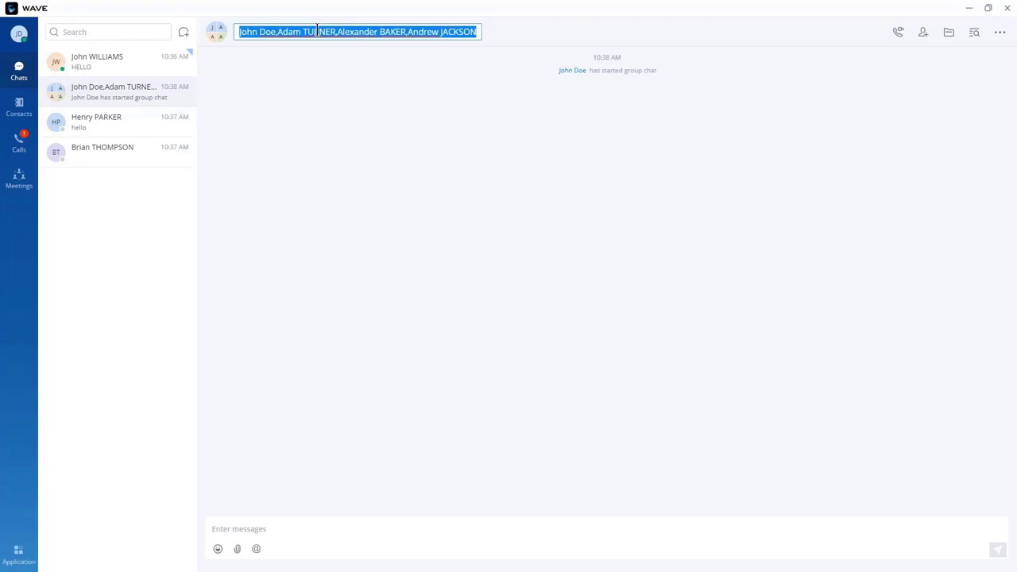
type("Sales")
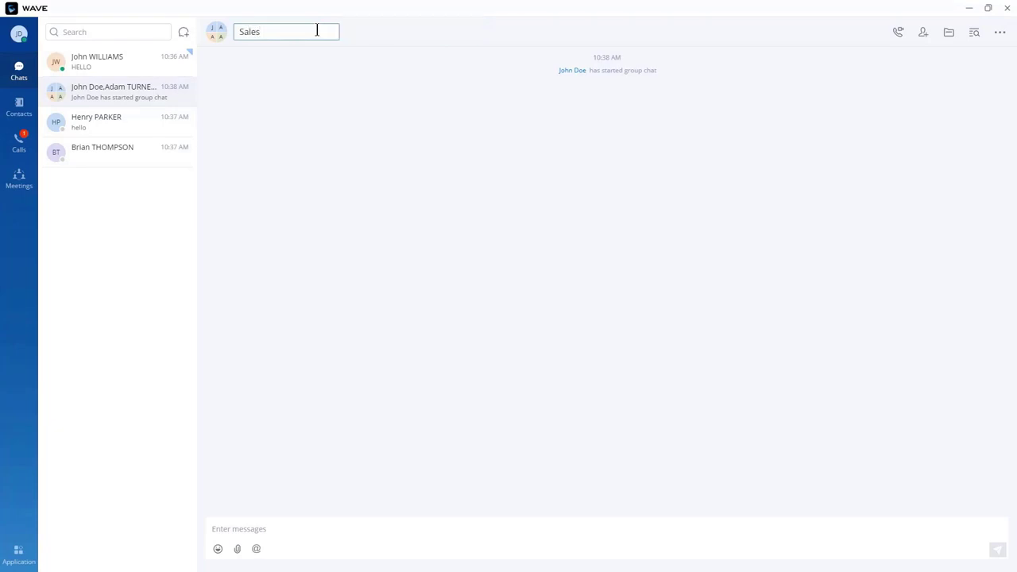
key("Return")
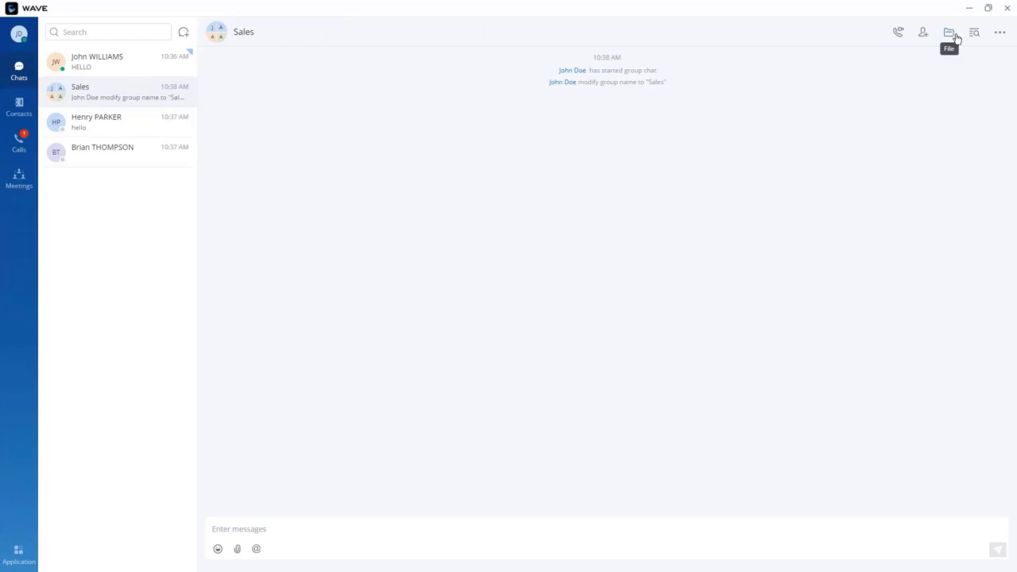
Step: Remove one member from the Sales group and confirm
left_click(1001, 35)
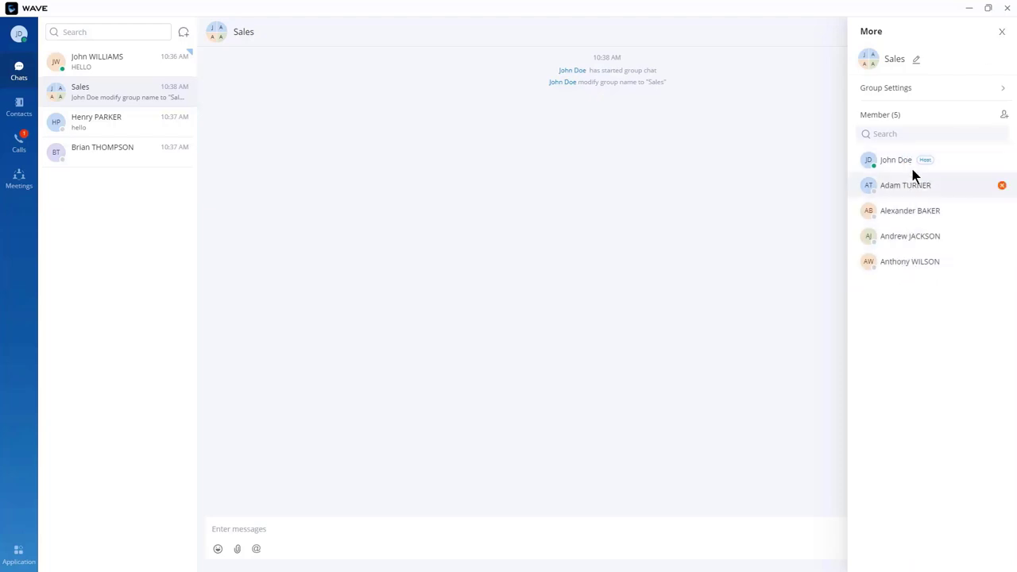
left_click(1003, 186)
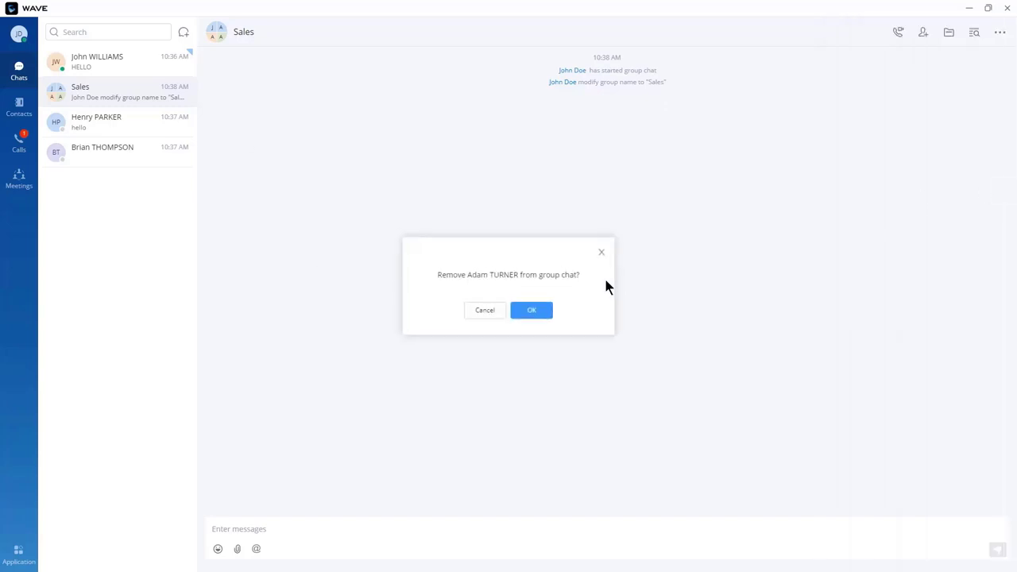
left_click(541, 311)
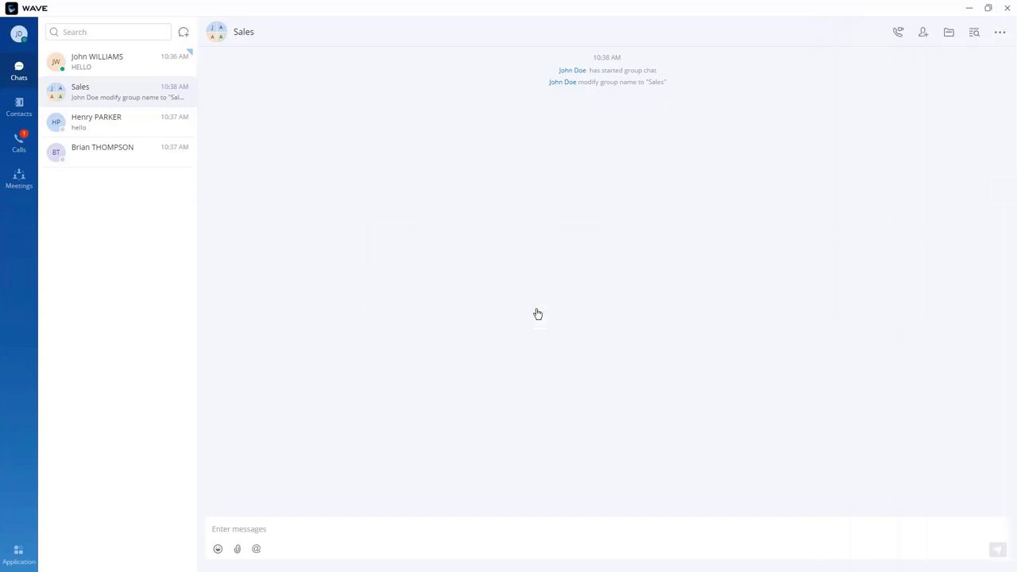
Step: Send 'Hello' to the Sales group, then dismiss the file attachment picker
left_click(260, 530)
type("Hello")
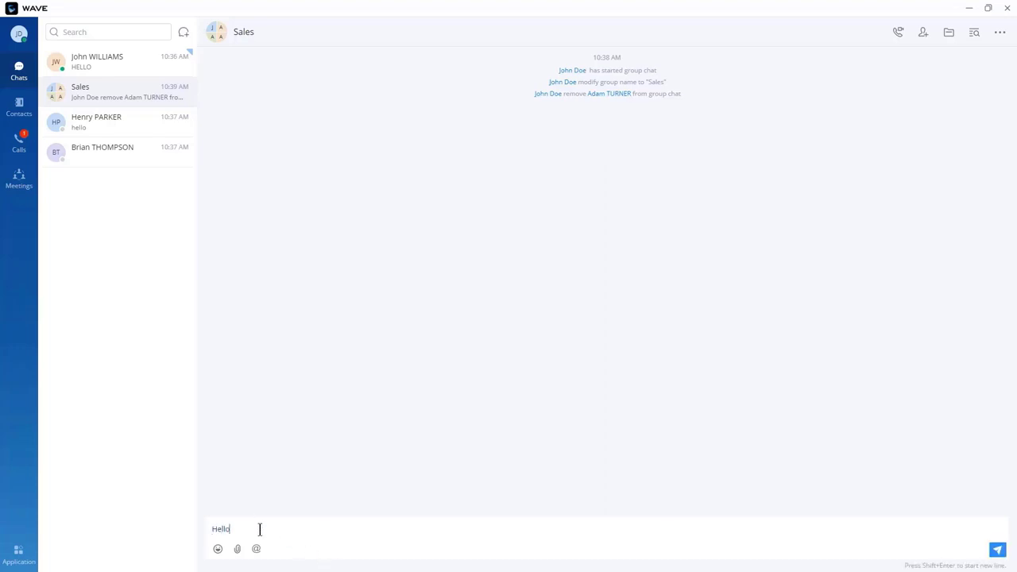
key("Return")
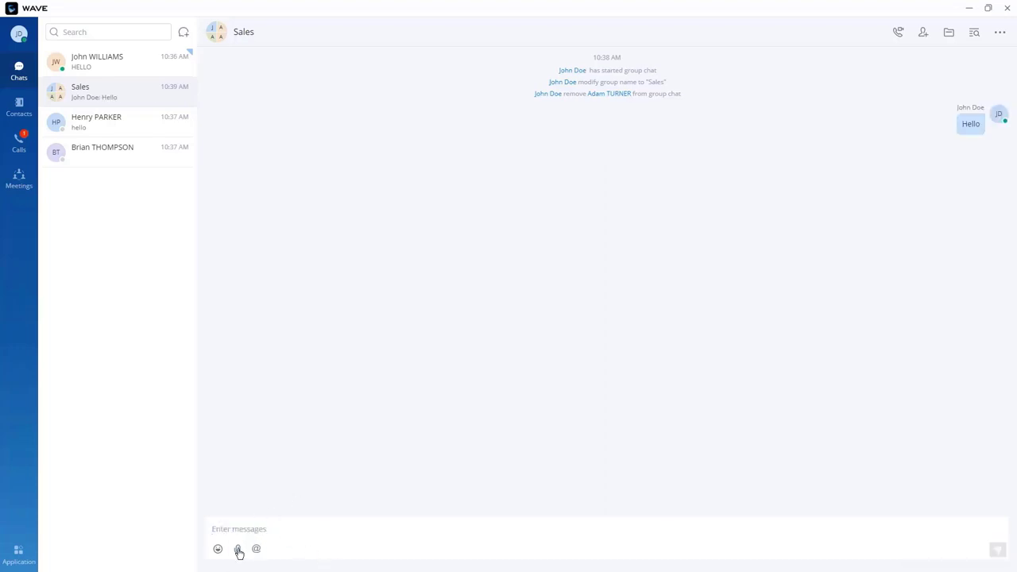
left_click(238, 550)
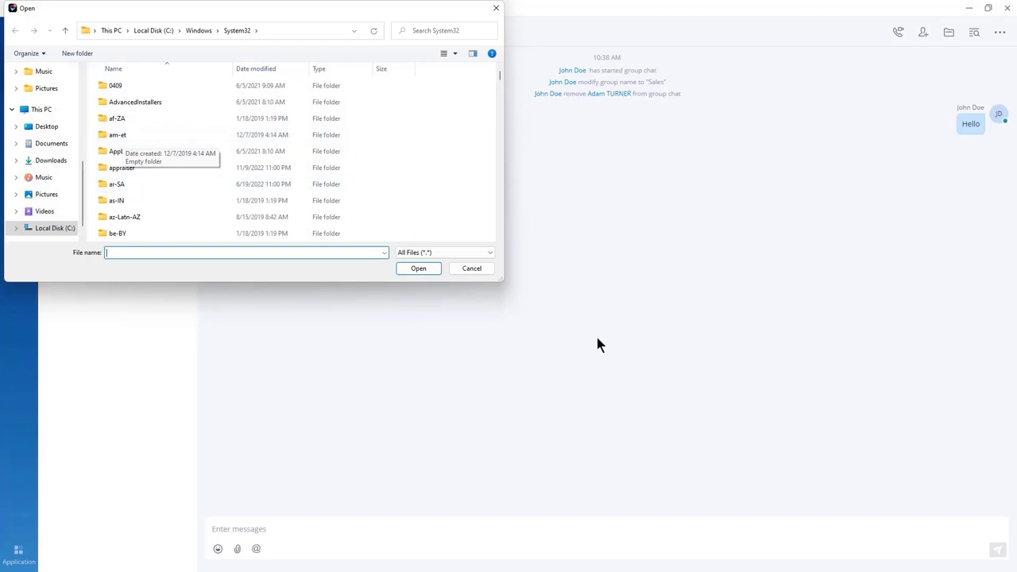
left_click(416, 269)
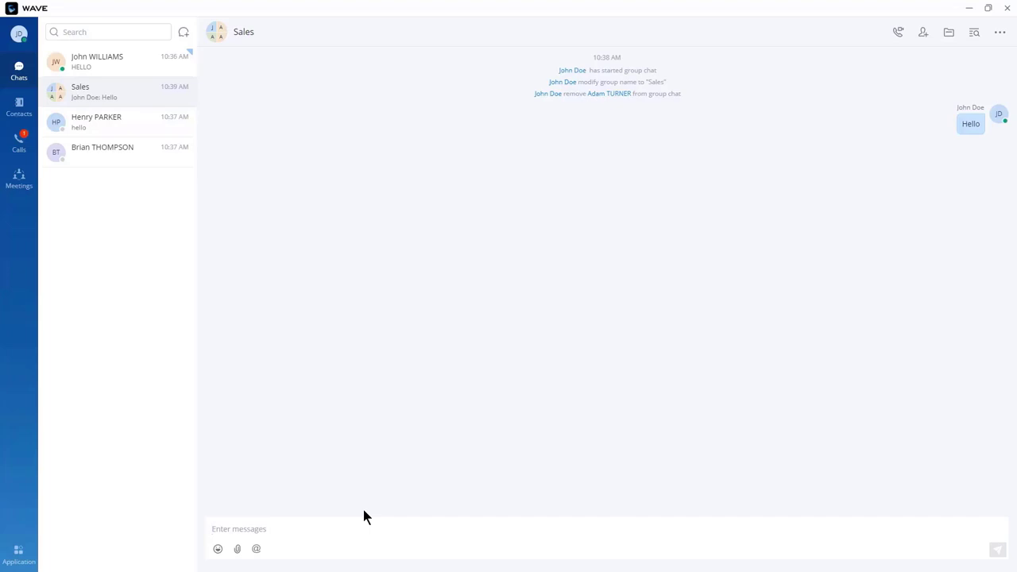
Step: Paste the copied laptop-and-phone image into the message box and send it
right_click(267, 528)
left_click(271, 520)
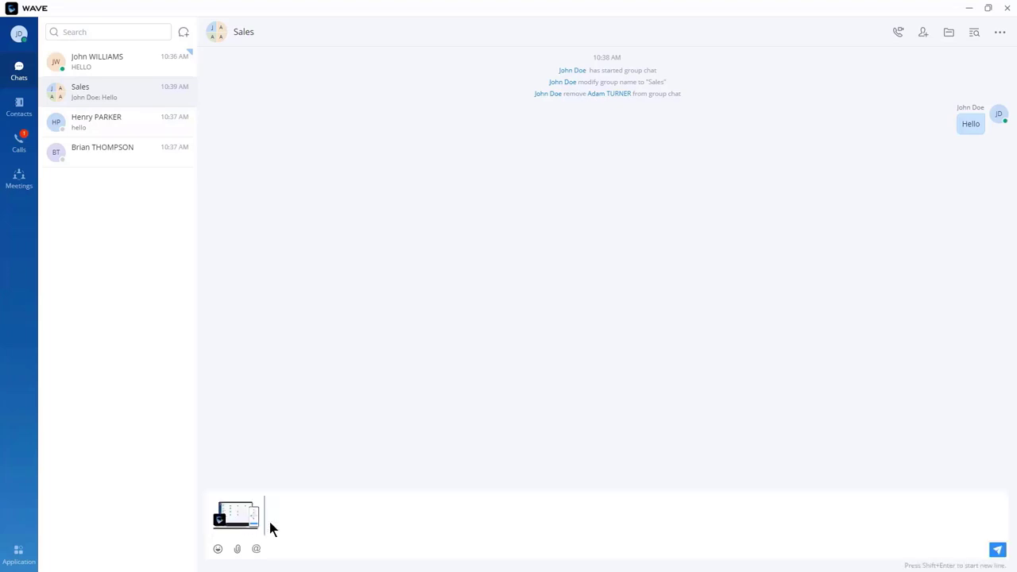
key("Return")
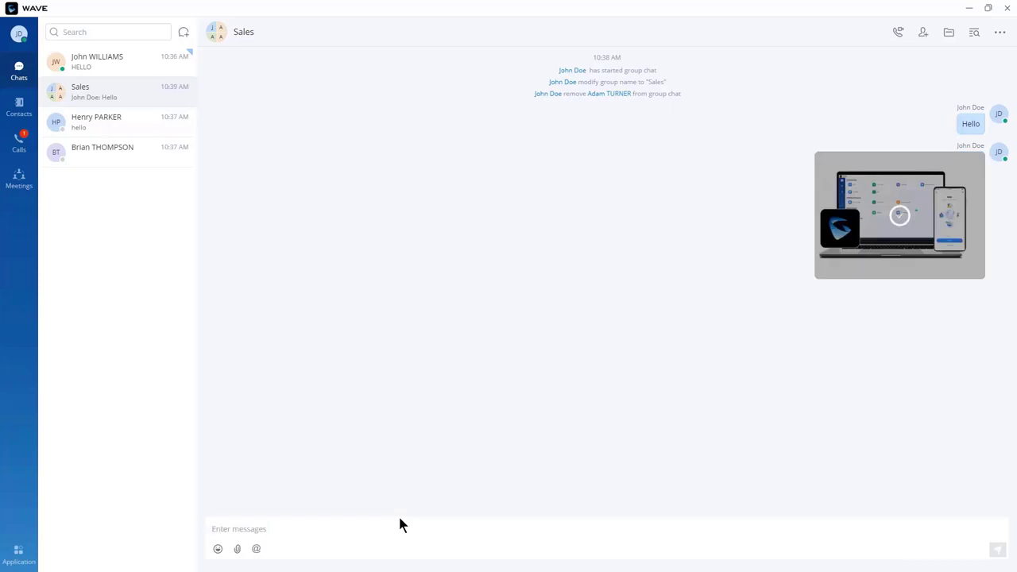
mouse_move(927, 232)
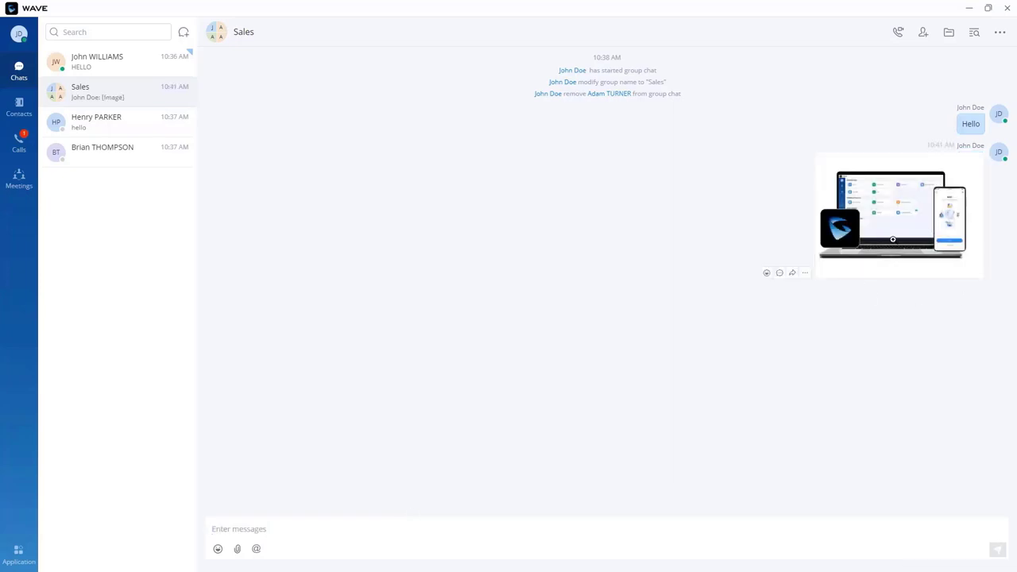
left_click(805, 274)
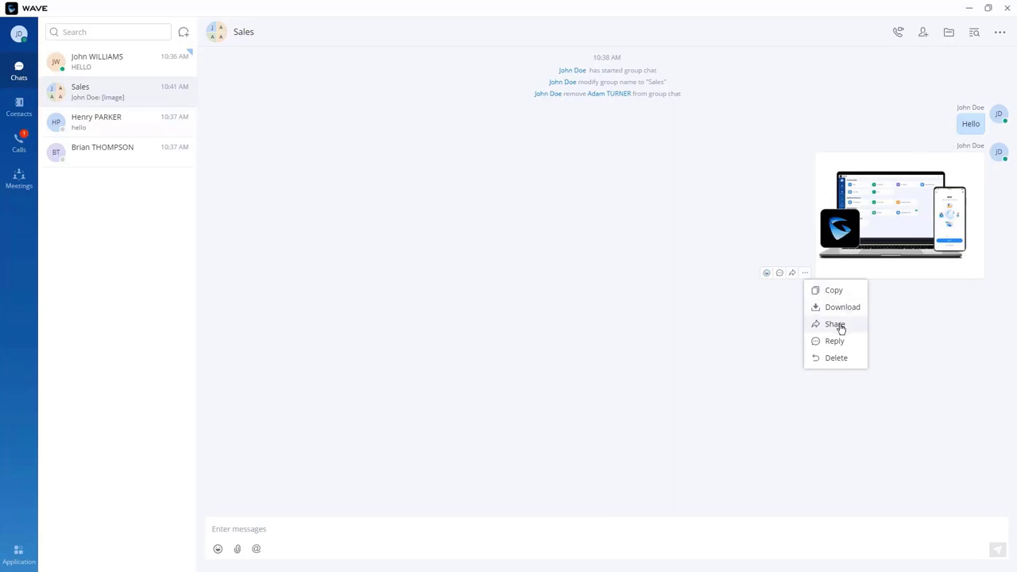
Step: Share the image with four enterprise contacts
left_click(834, 325)
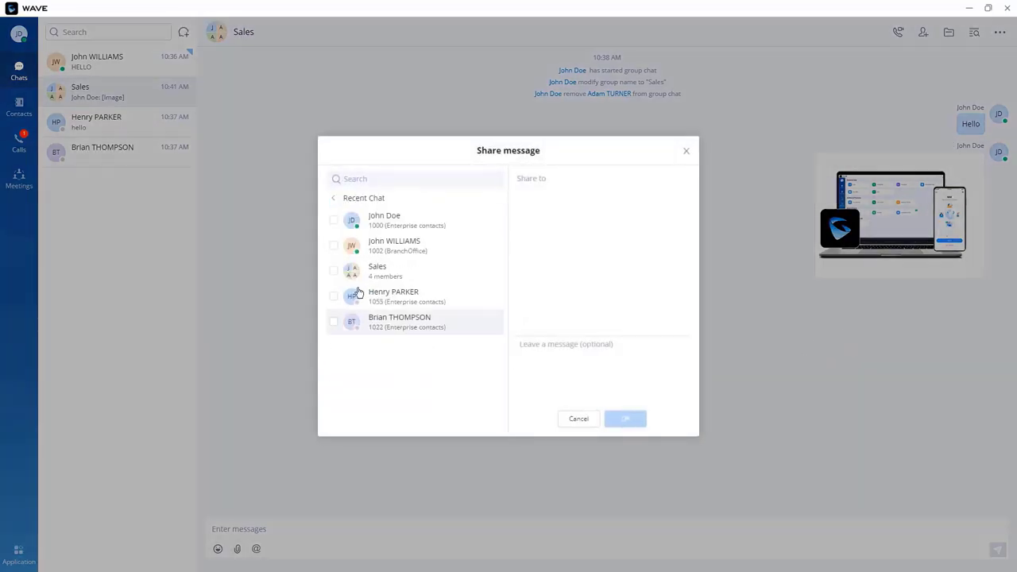
left_click(334, 199)
scroll(395, 331, "down", 6)
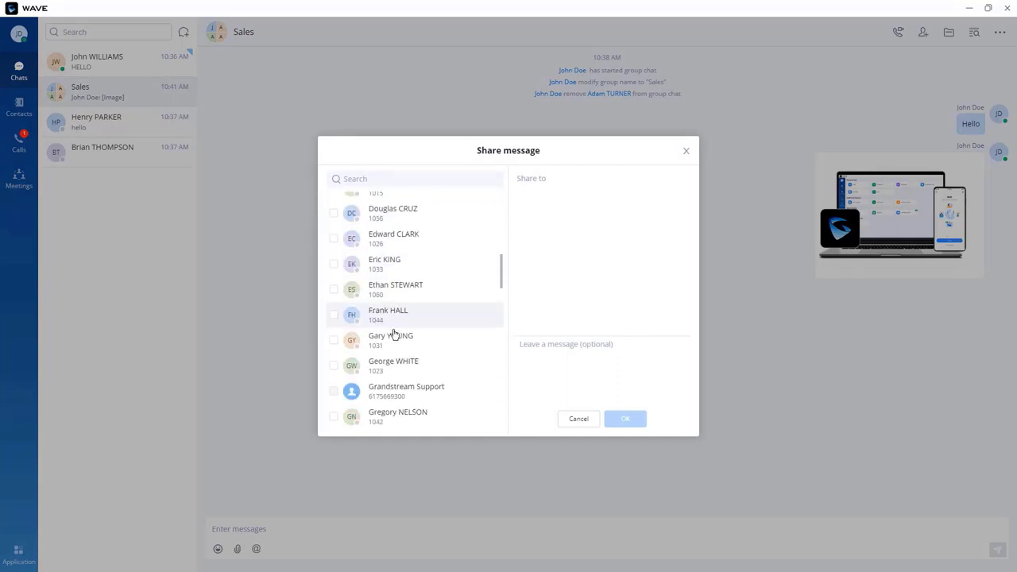
left_click(332, 291)
left_click(333, 316)
left_click(333, 341)
left_click(334, 365)
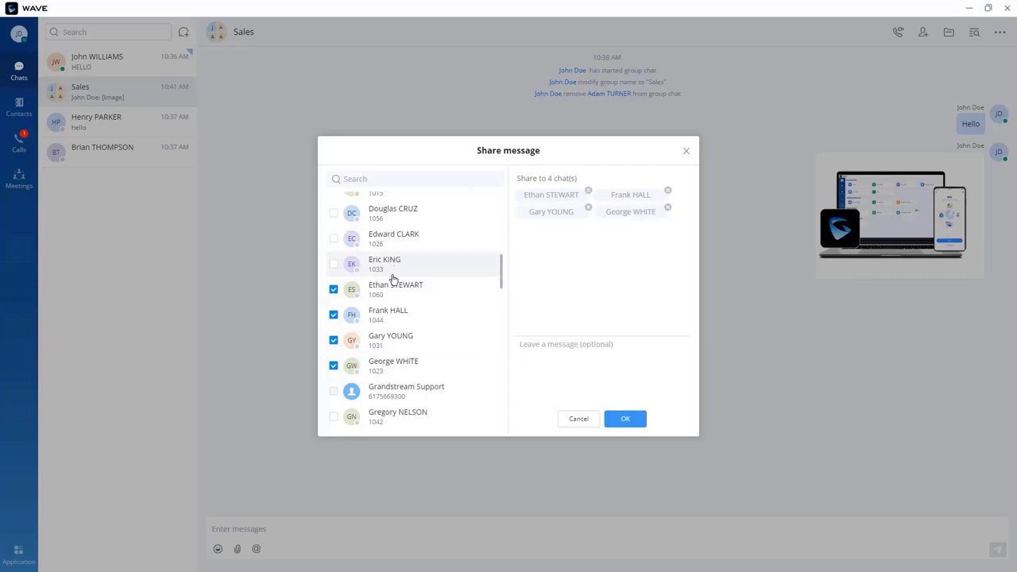
left_click(628, 420)
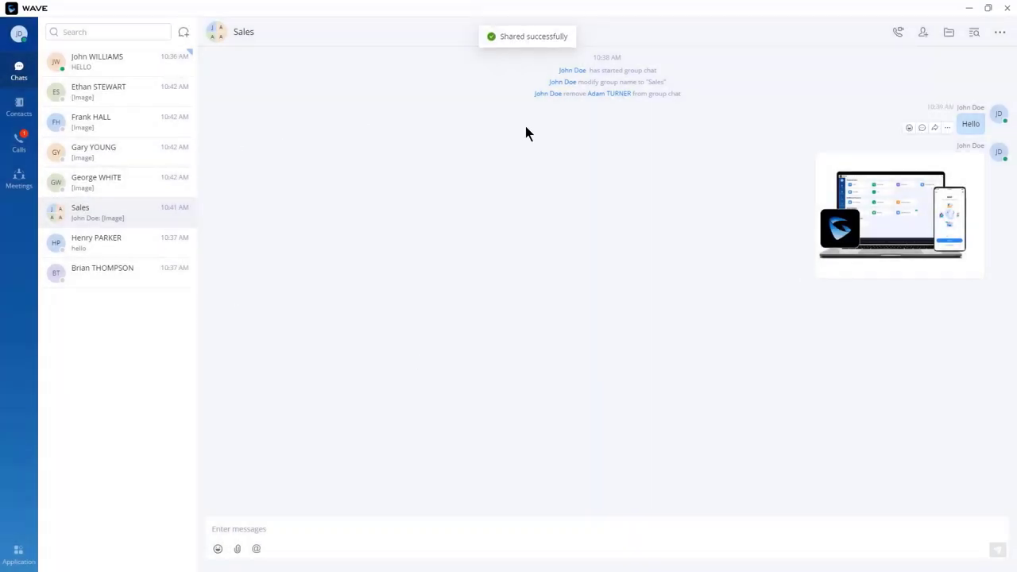
left_click(96, 64)
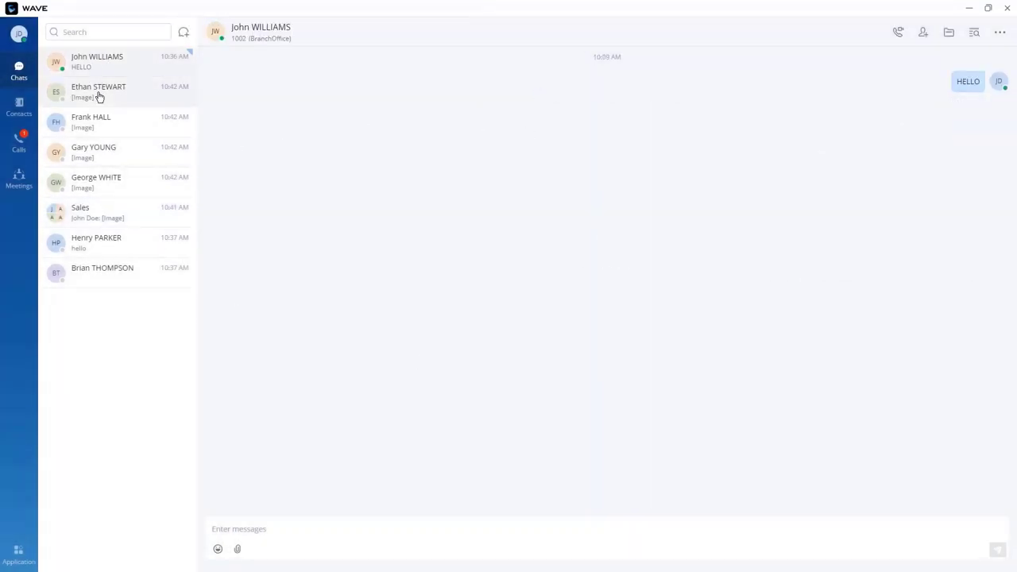
Step: Open each of the four recipients' chats in turn to confirm the forwarded image arrived
left_click(99, 97)
left_click(101, 127)
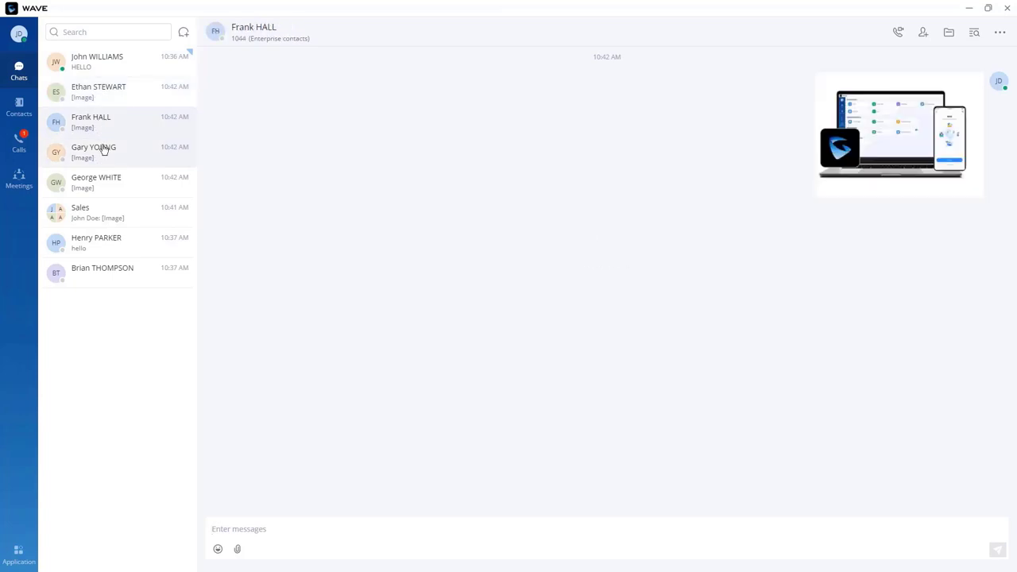
left_click(103, 157)
left_click(105, 181)
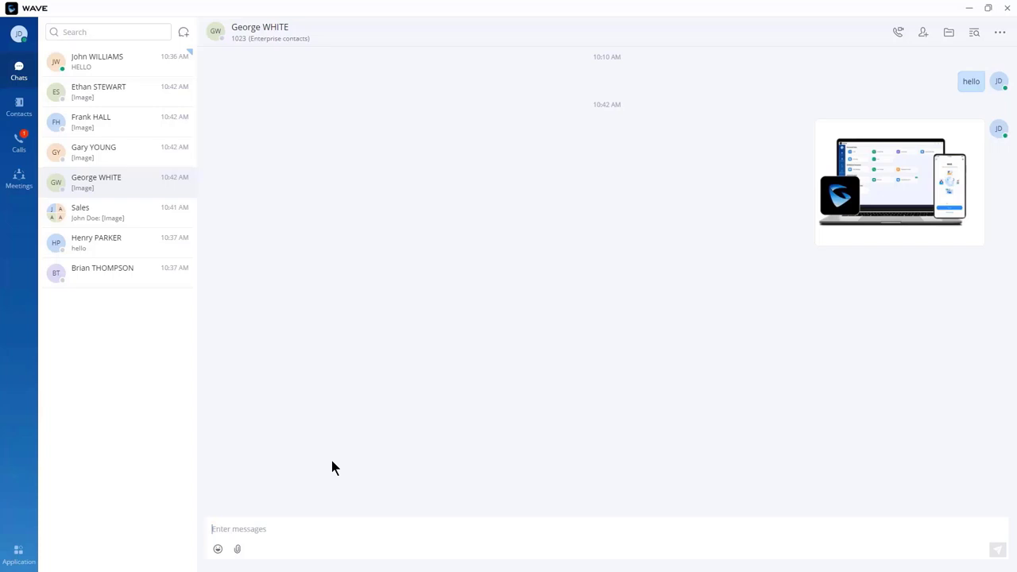
Step: Pin the first image recipient's chat to the top, then open the second recipient's conversation
right_click(105, 95)
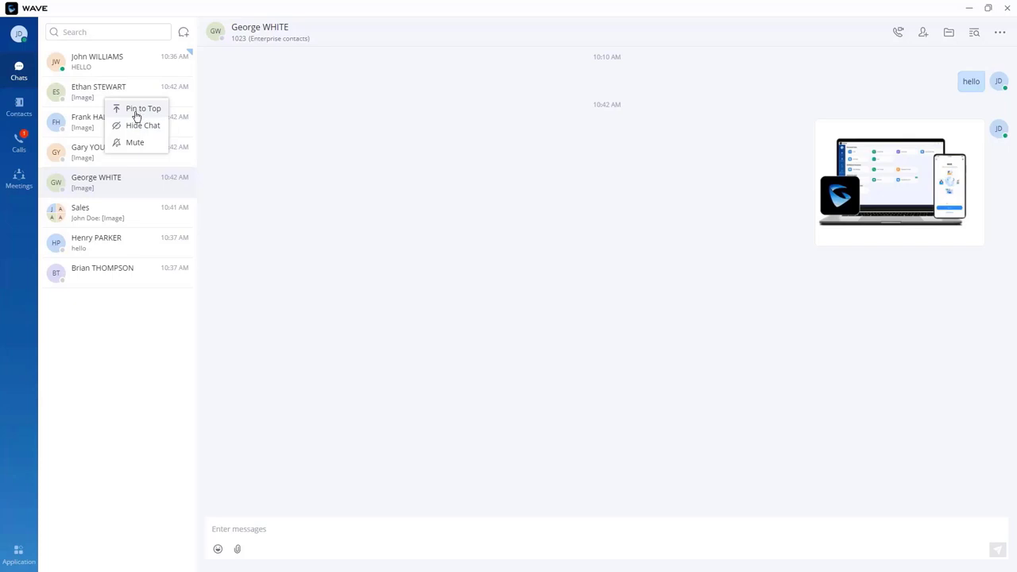
left_click(136, 111)
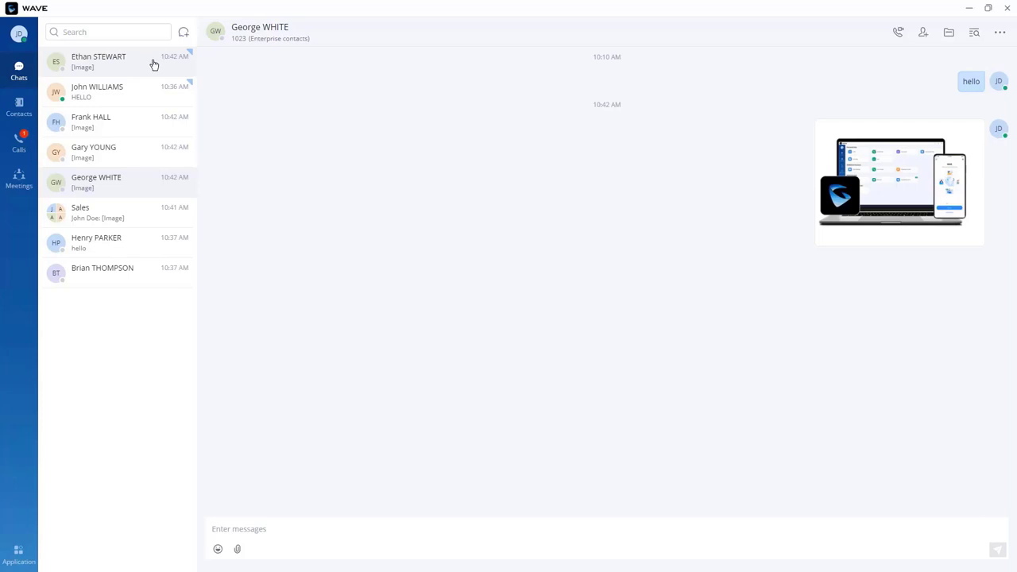
left_click(143, 121)
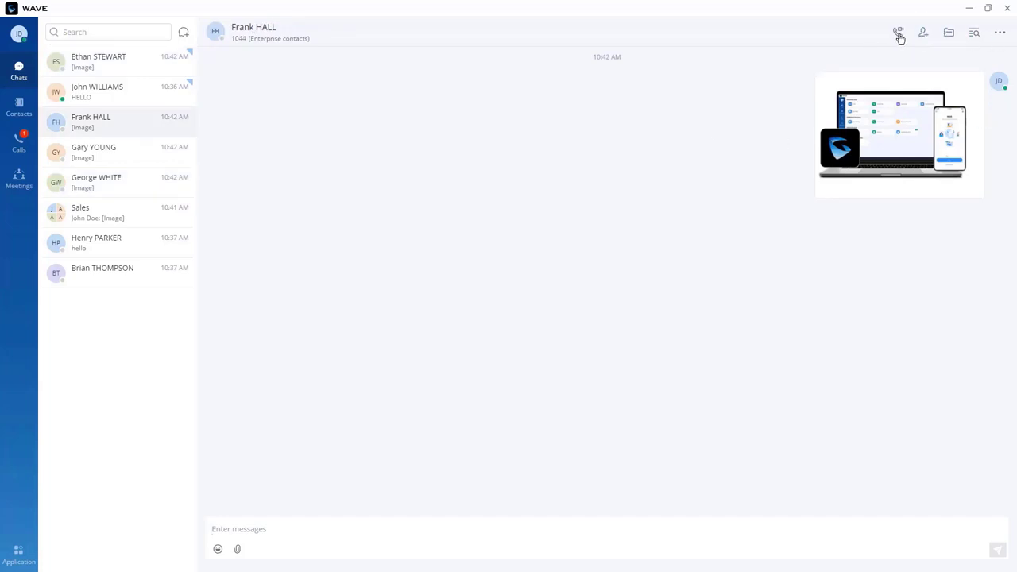
Step: From the conversation details, pin the current chat to the top and then unpin it
left_click(1000, 36)
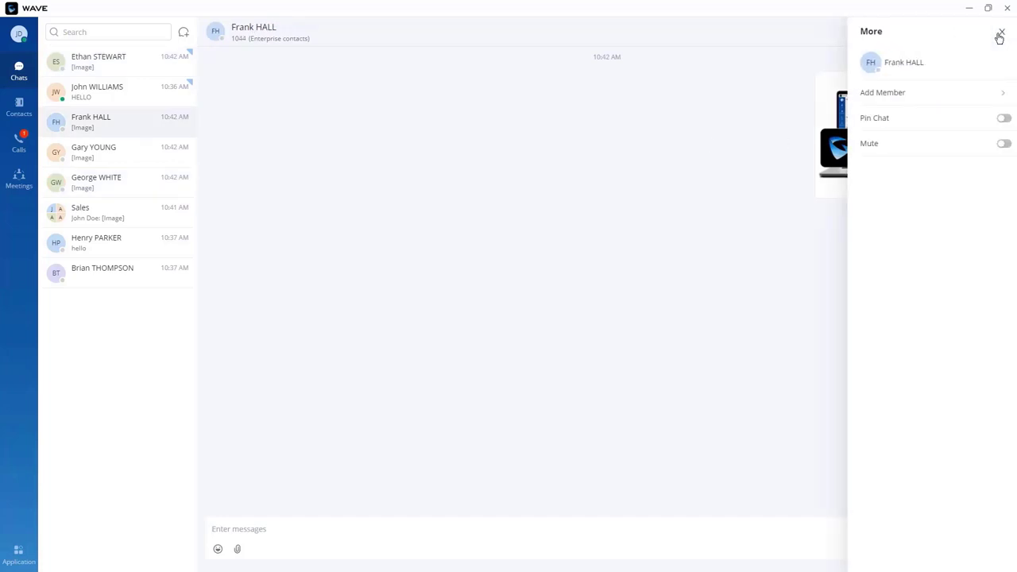
left_click(1004, 118)
left_click(1004, 120)
Step: Search extension 1044's chat history for 'hello', then close the history panel
left_click(977, 37)
left_click(921, 54)
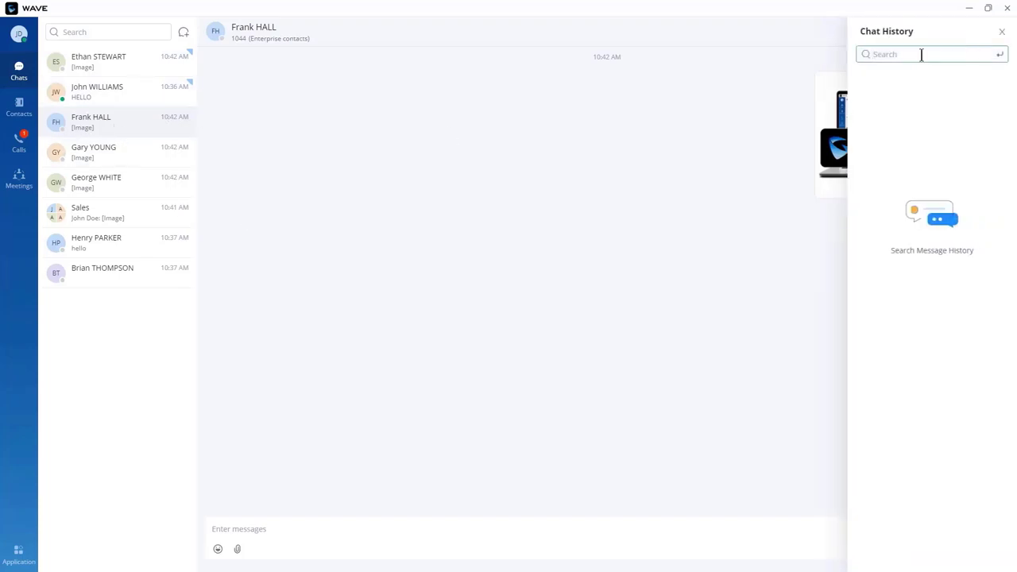
type("hello")
left_click(999, 56)
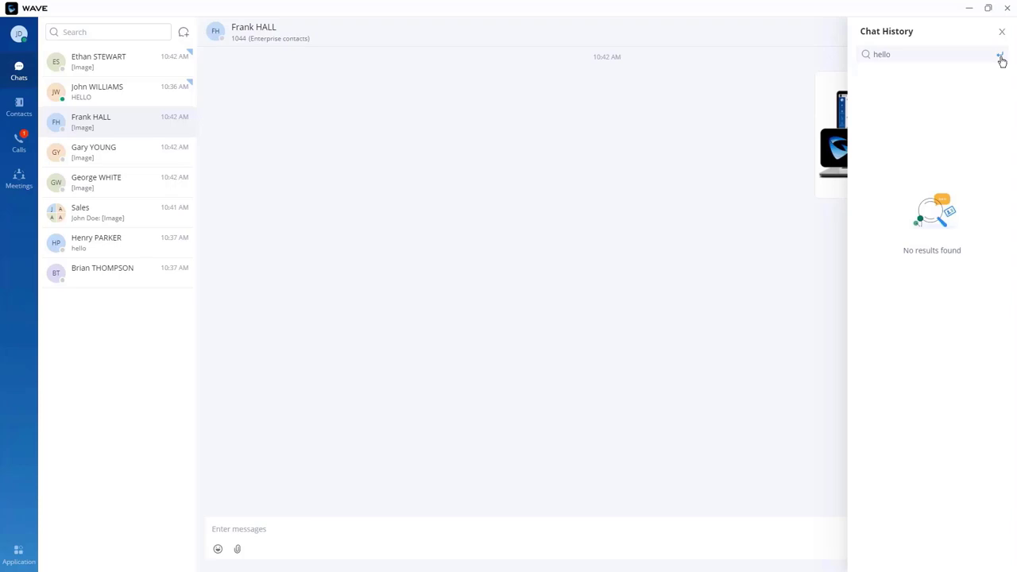
double_click(864, 53)
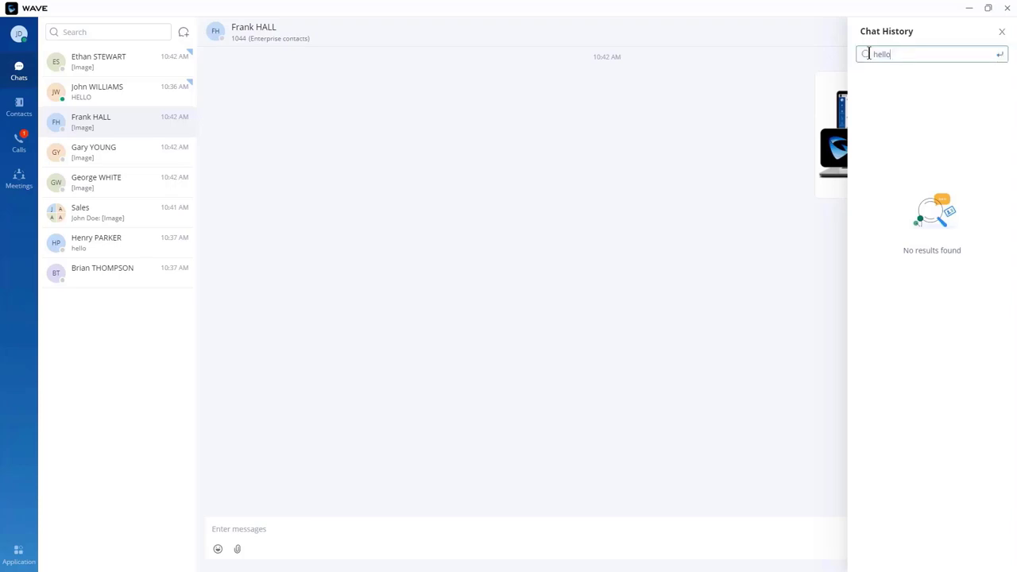
left_click(1000, 33)
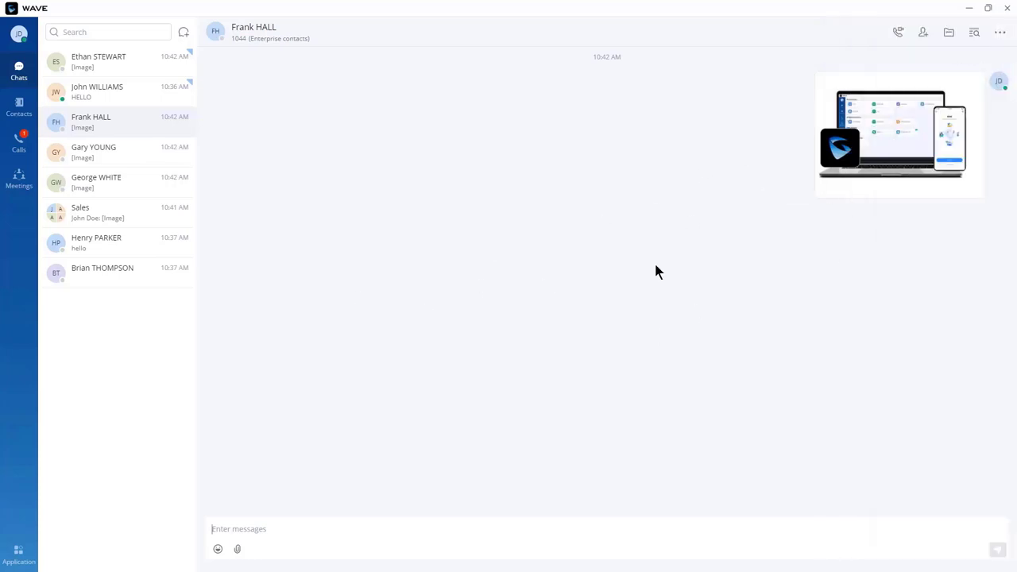
Step: Check the files shared in this chat, then close the files panel
left_click(950, 33)
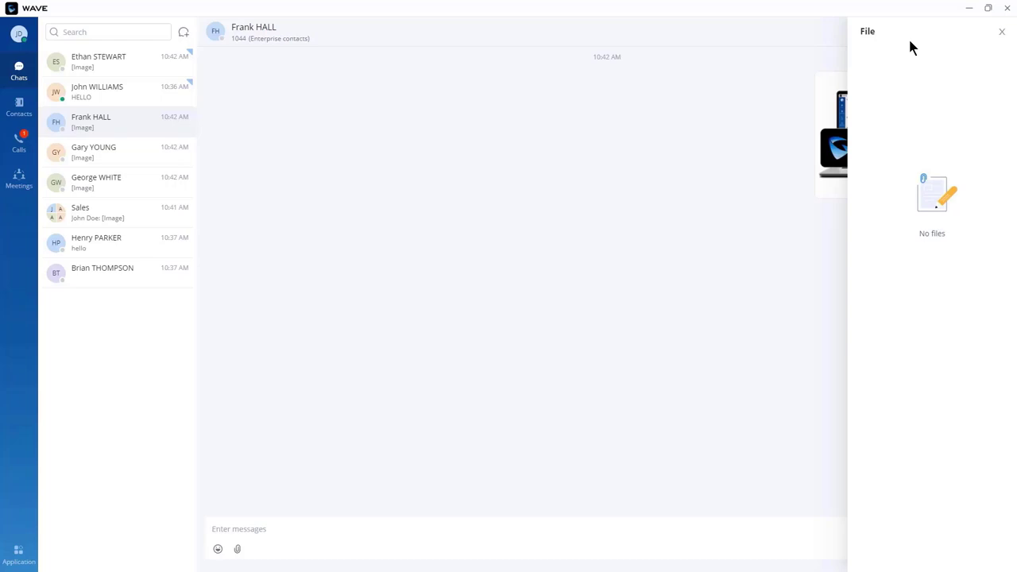
left_click(617, 314)
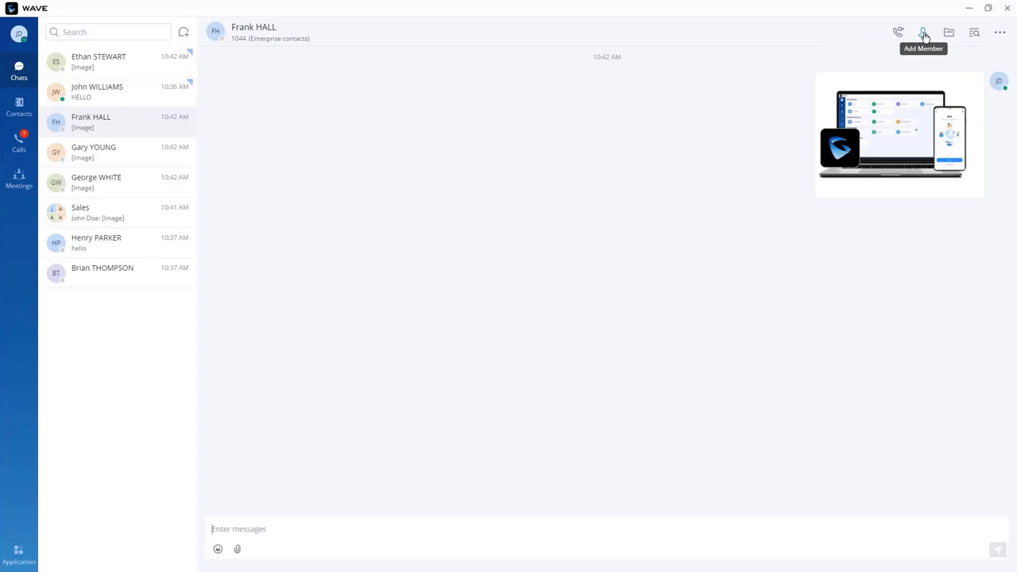
mouse_move(899, 37)
Step: Open the Sales group chat, add all three members to a meeting, then dismiss it unstarted
left_click(100, 213)
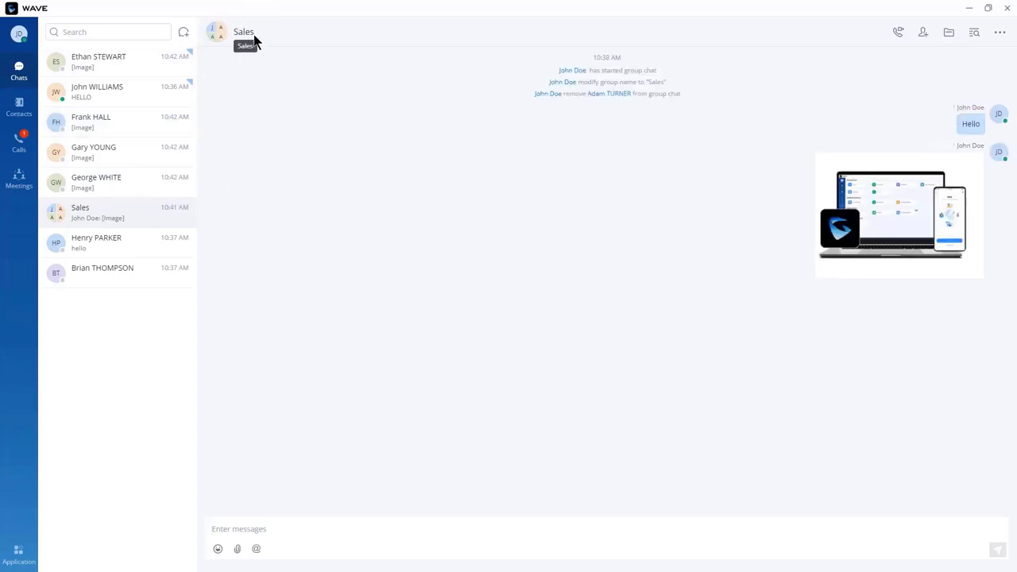
left_click(896, 35)
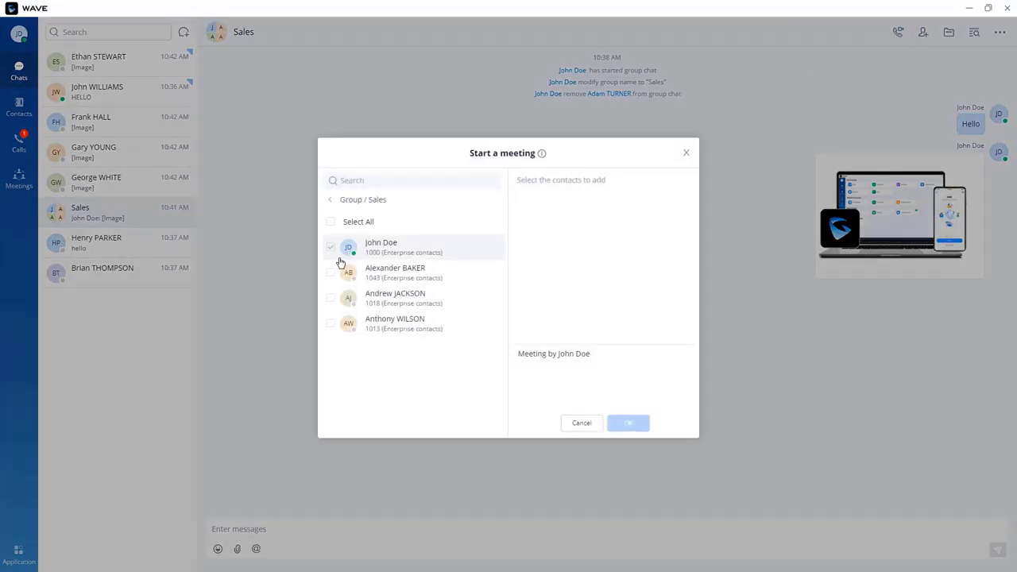
left_click(330, 272)
left_click(329, 298)
left_click(330, 324)
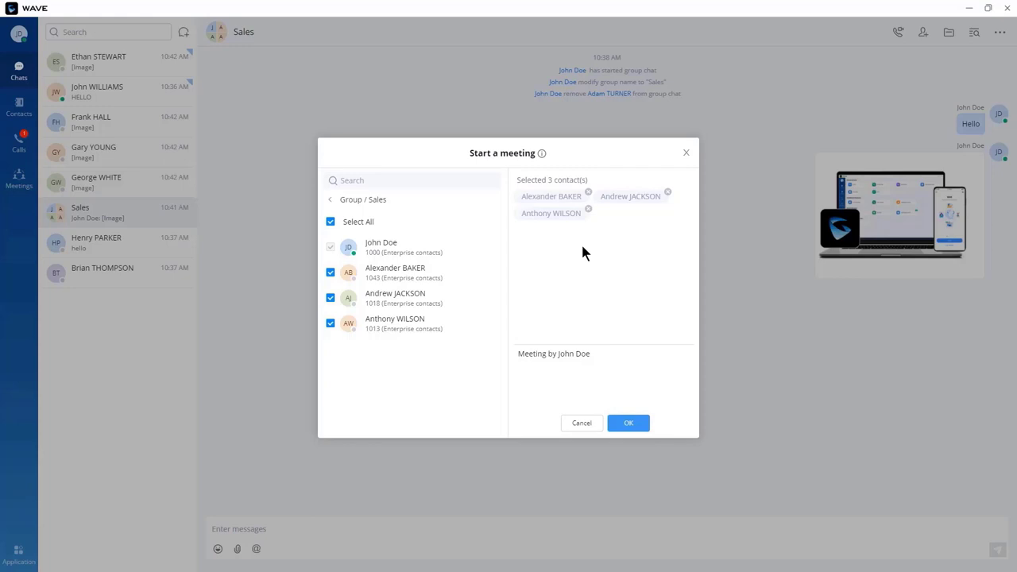
left_click(687, 153)
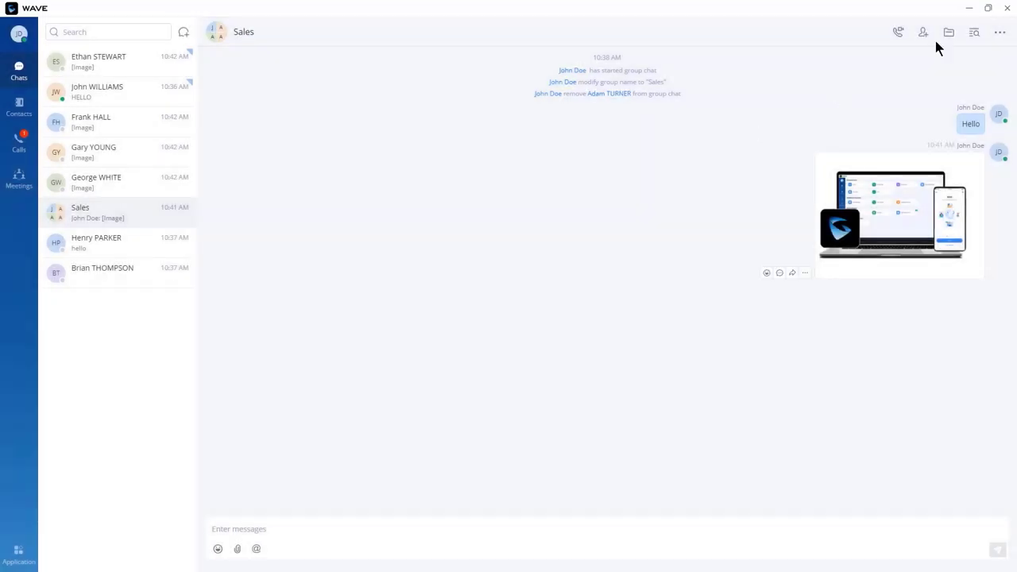
Step: Turn off Allow Group Members to Invite for Sales, then bring up Change Group Owner
left_click(1001, 34)
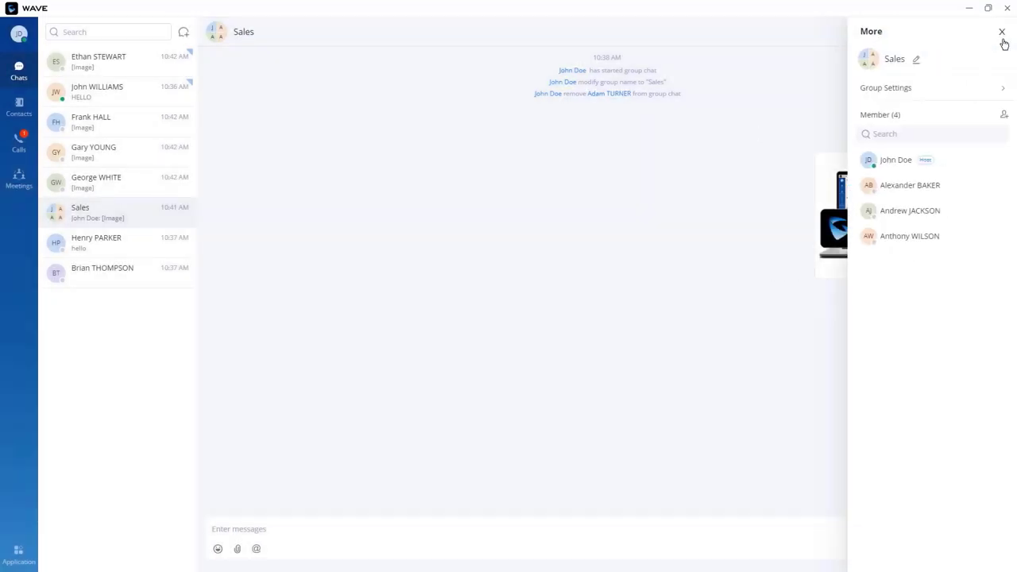
left_click(967, 91)
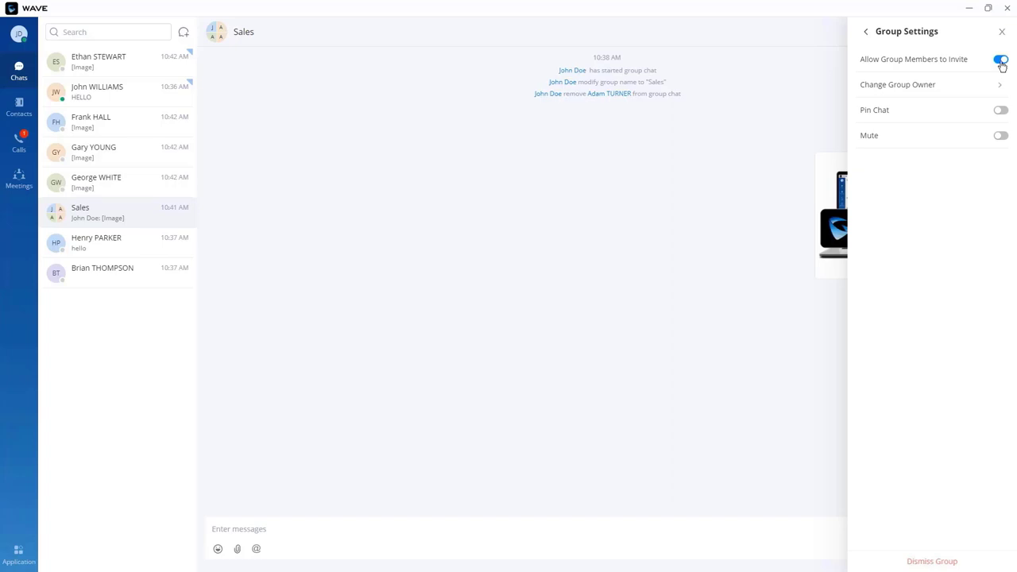
left_click(1000, 61)
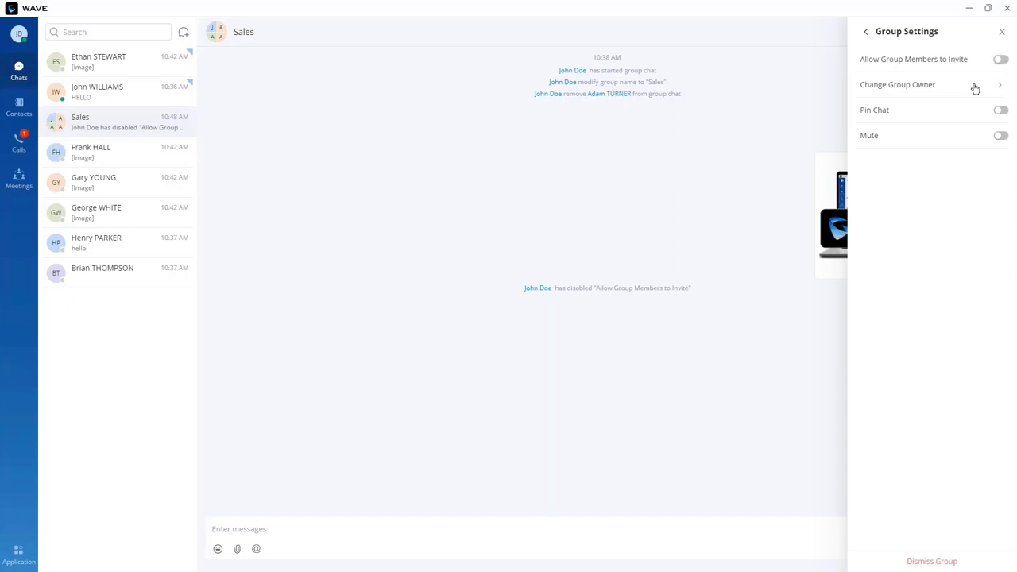
left_click(975, 88)
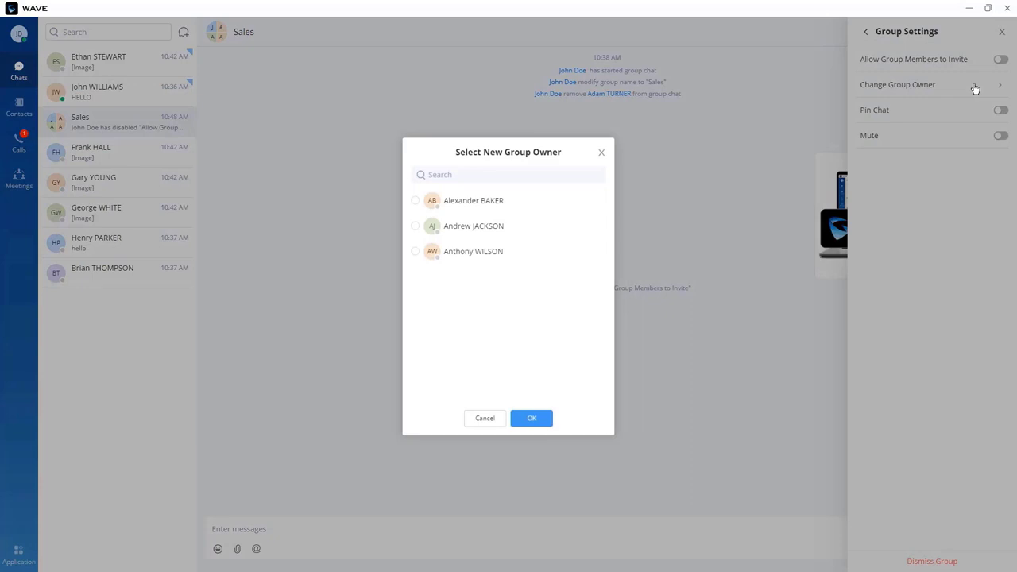
Step: Select extension 1013 as the Sales group's new owner
left_click(415, 251)
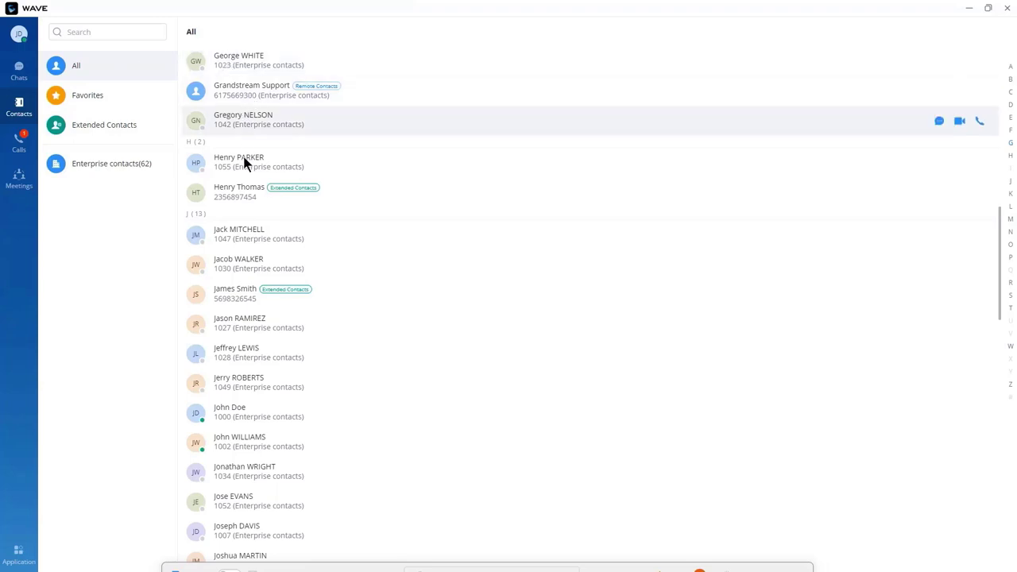
Step: Look over the Favorites contacts list, then return to all contacts
scroll(251, 183, "down", 15)
scroll(259, 198, "up", 20)
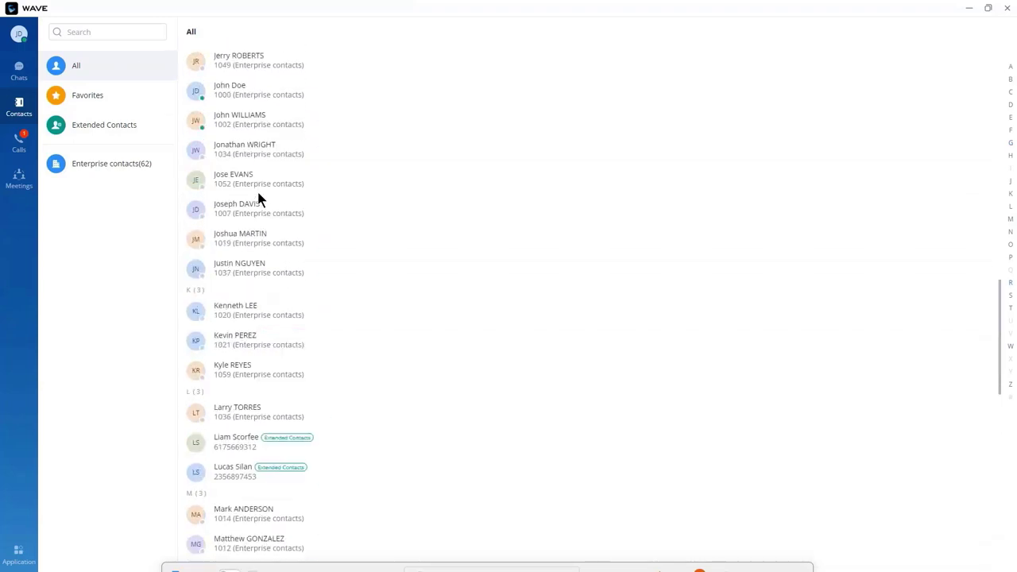
left_click(128, 98)
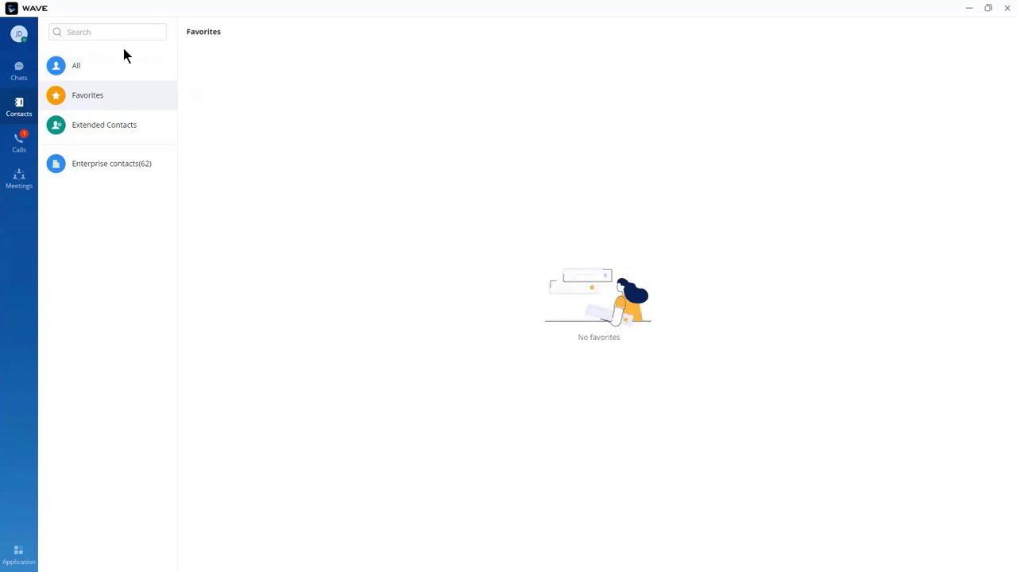
left_click(97, 78)
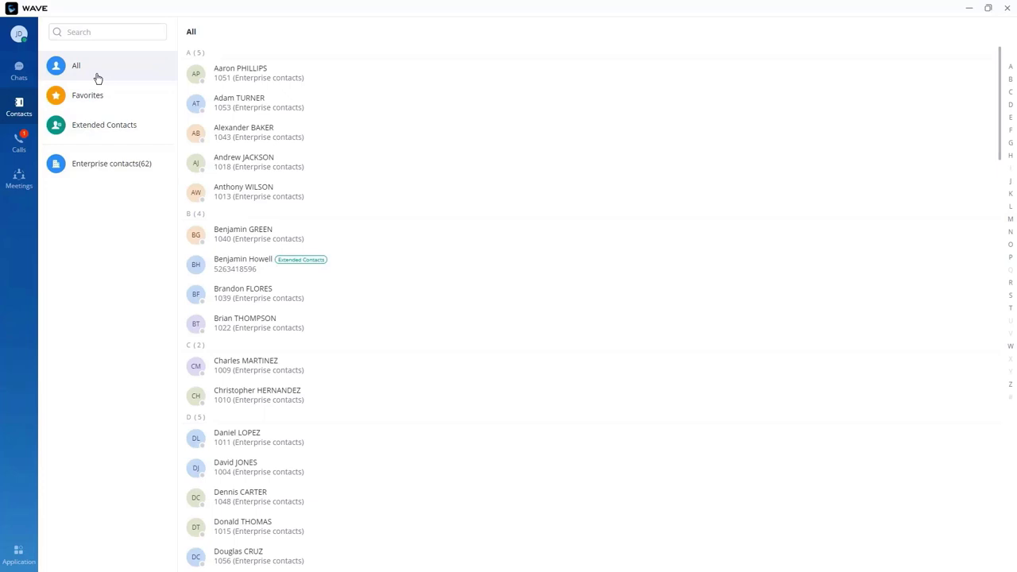
Step: Star extension 1051's contact as a favorite and review the Favorites and Extended Contacts lists
mouse_move(198, 75)
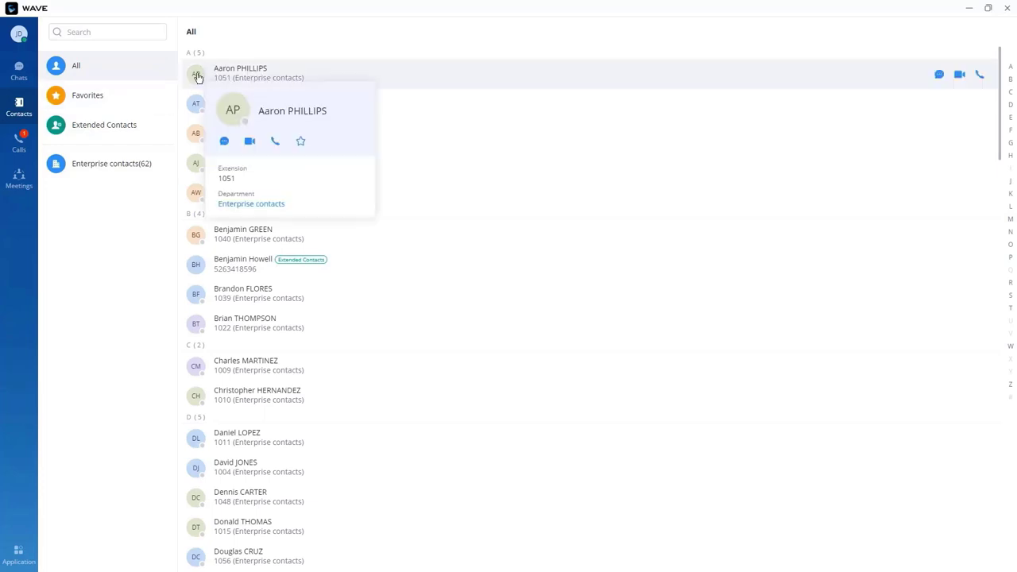
left_click(300, 140)
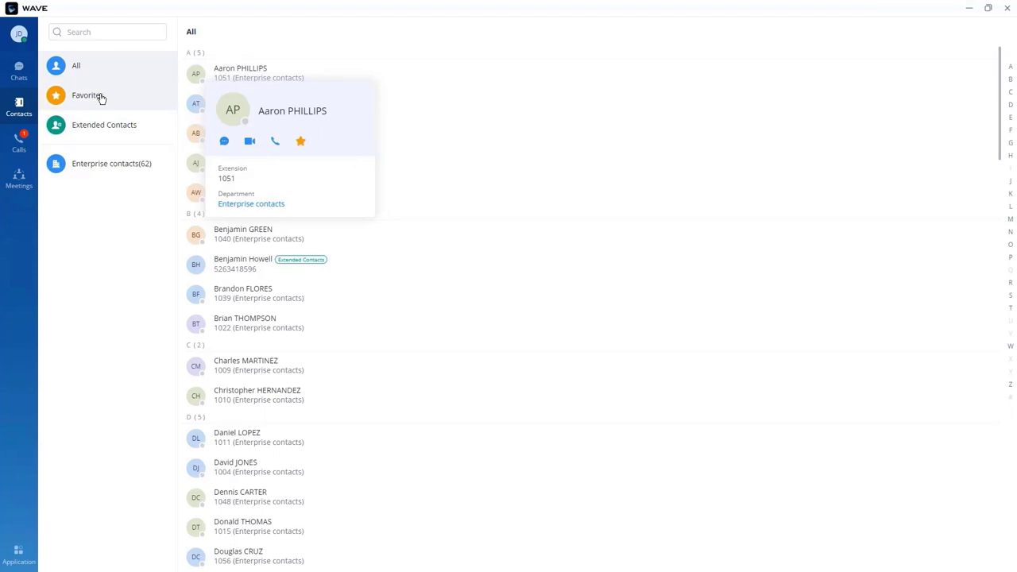
left_click(101, 99)
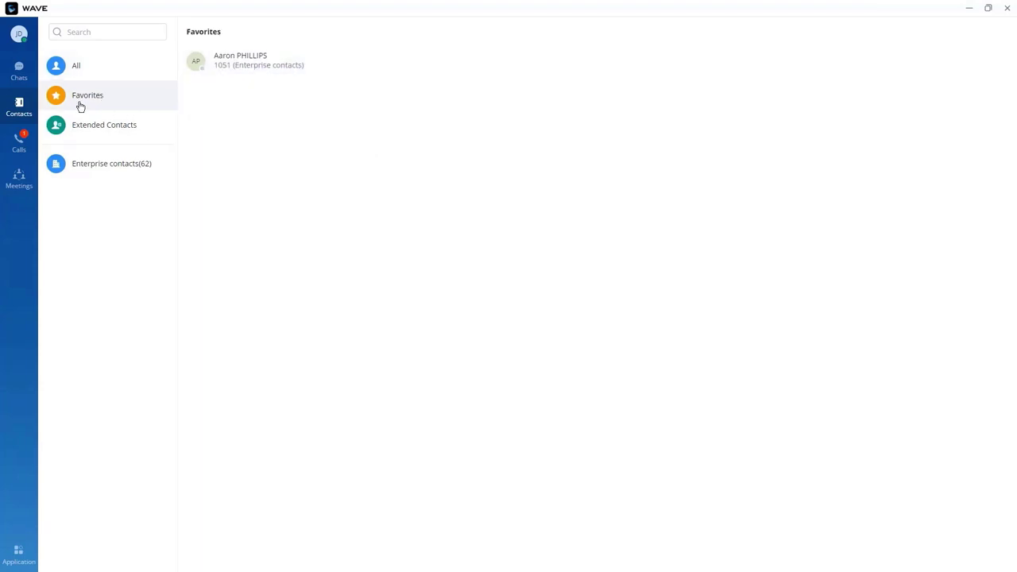
left_click(104, 127)
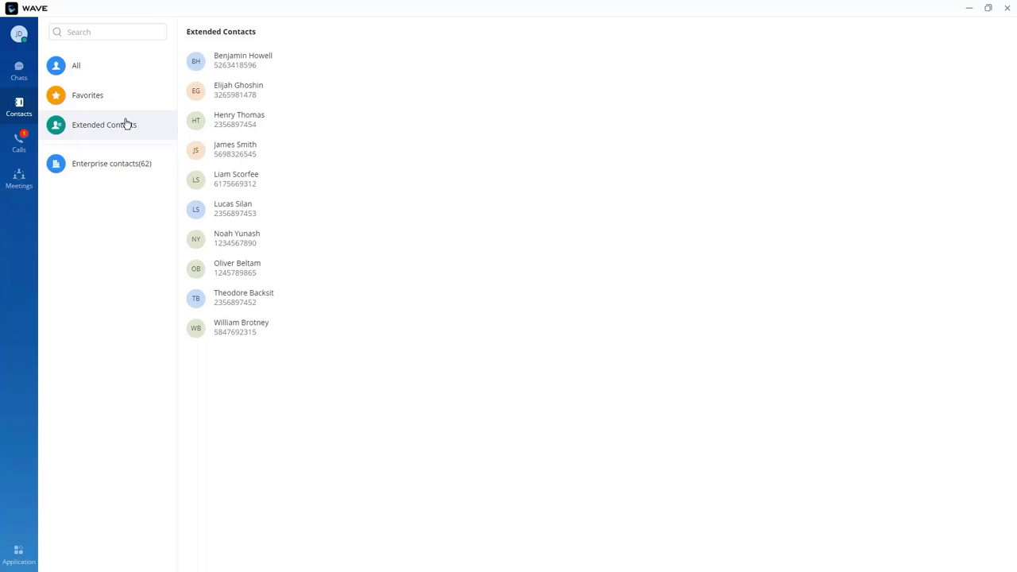
left_click(82, 73)
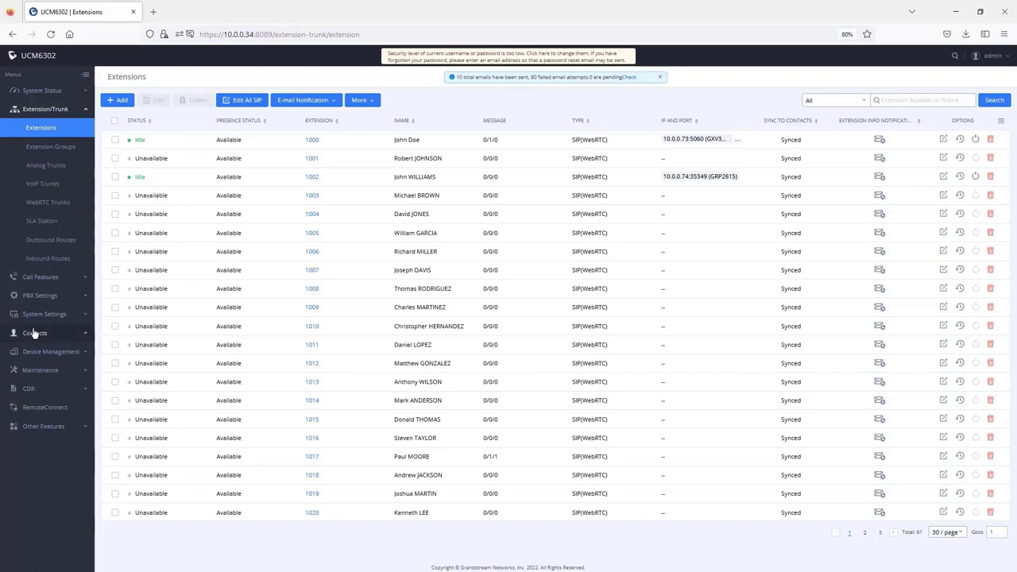
Step: Browse the Contact, Department and Privilege Management pages, then delete extension 1004 from Contact Management
left_click(35, 337)
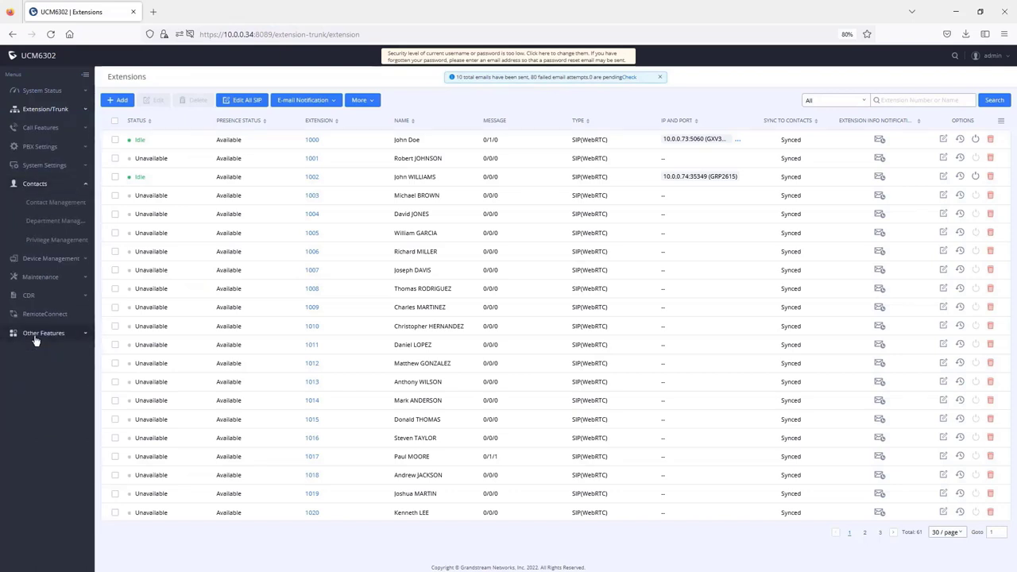
left_click(46, 205)
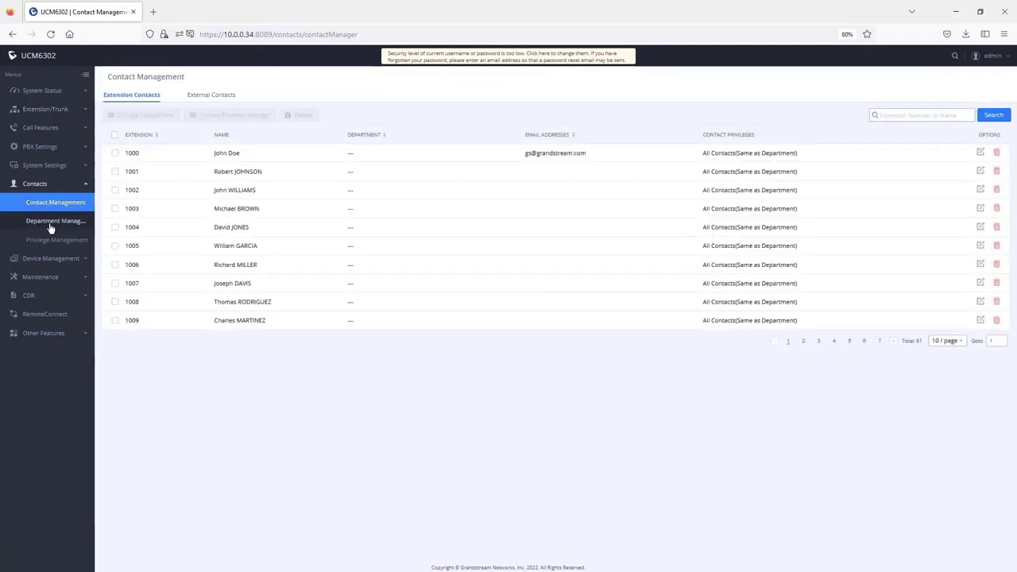
left_click(50, 224)
left_click(53, 243)
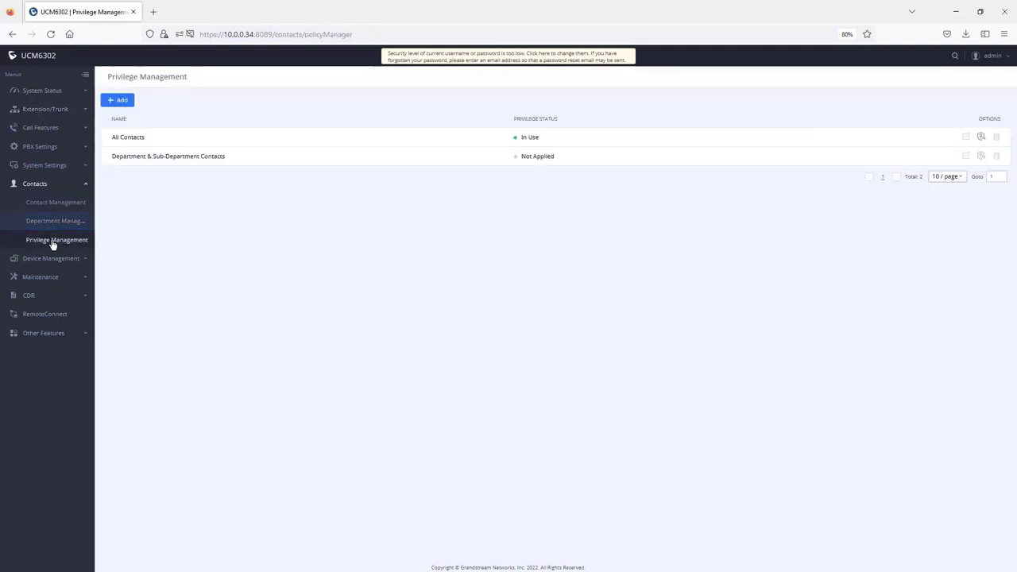
left_click(55, 205)
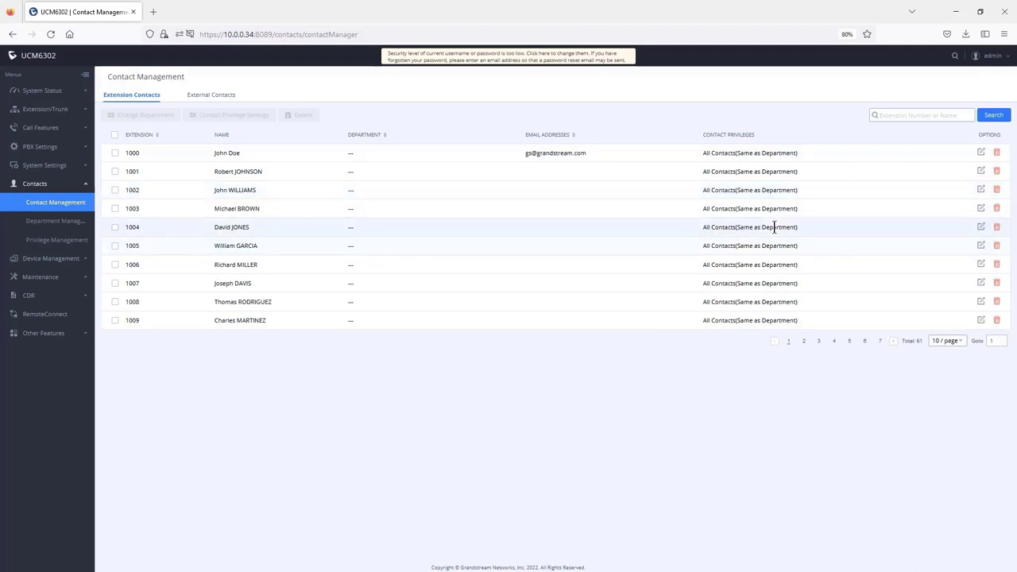
left_click(998, 229)
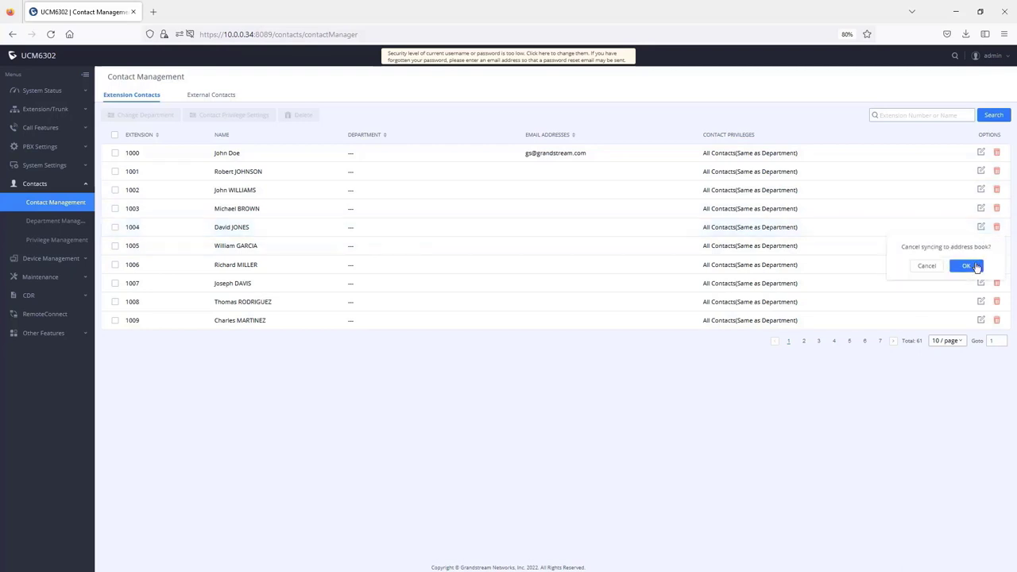
left_click(965, 265)
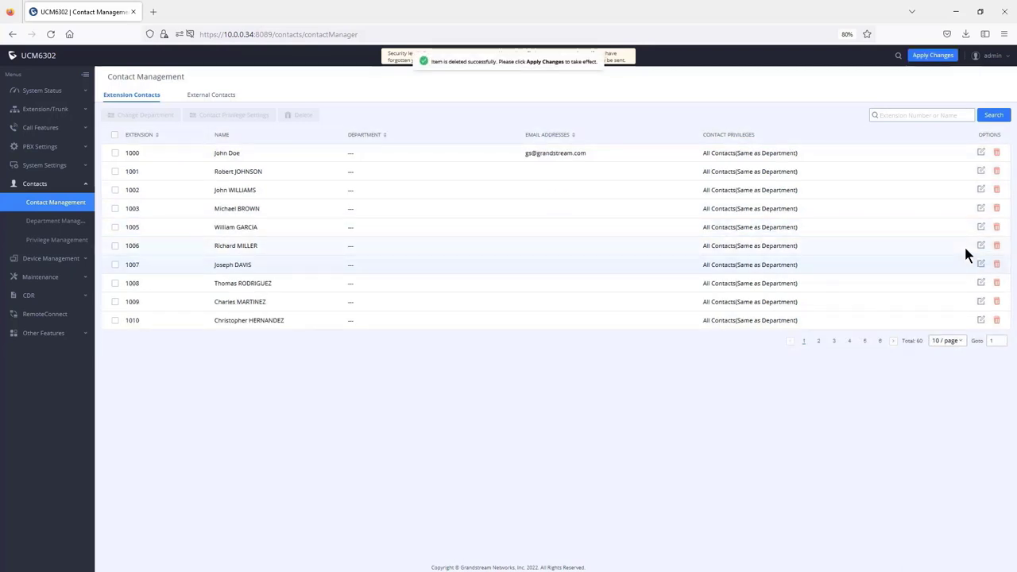
Step: Enable Sync Contact on extension 1004, save, and reopen Contact Management to confirm it
left_click(45, 111)
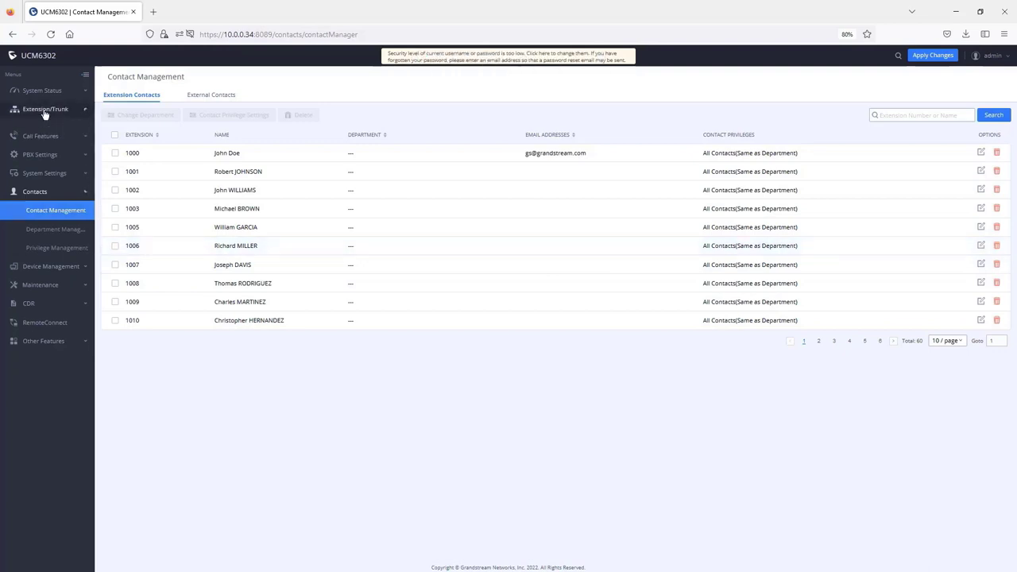
left_click(41, 130)
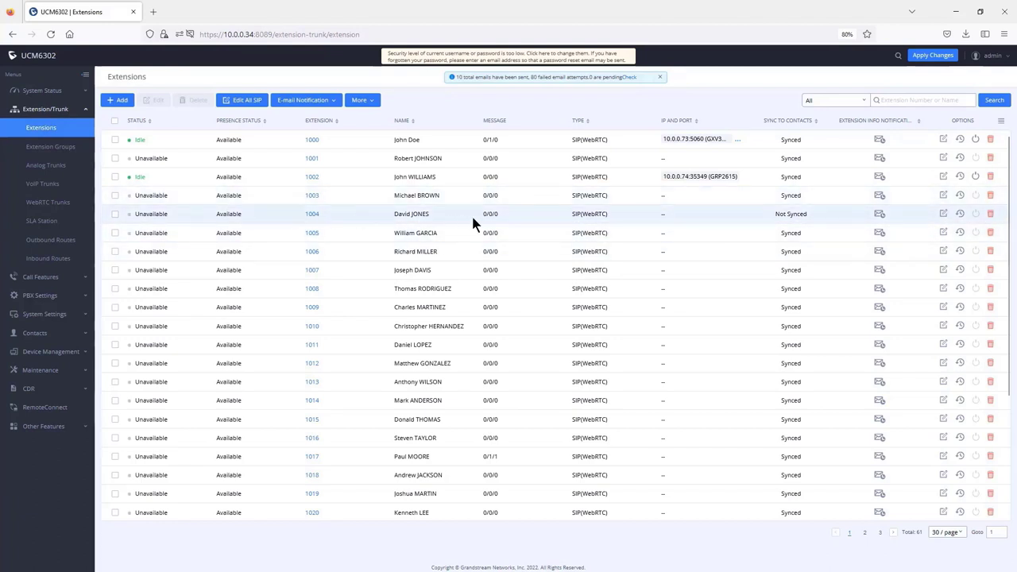
left_click_drag(809, 214, 778, 216)
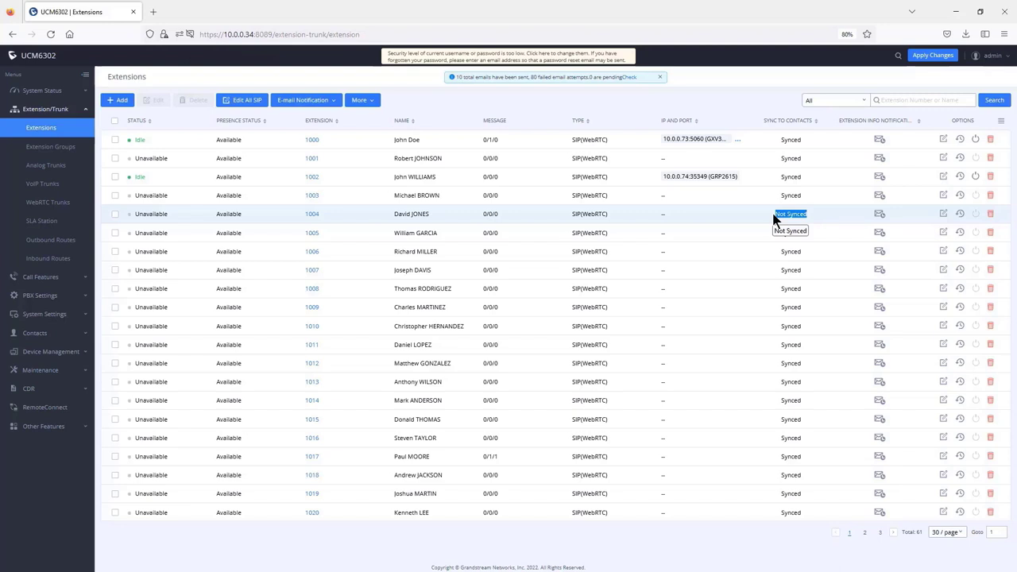
left_click(944, 215)
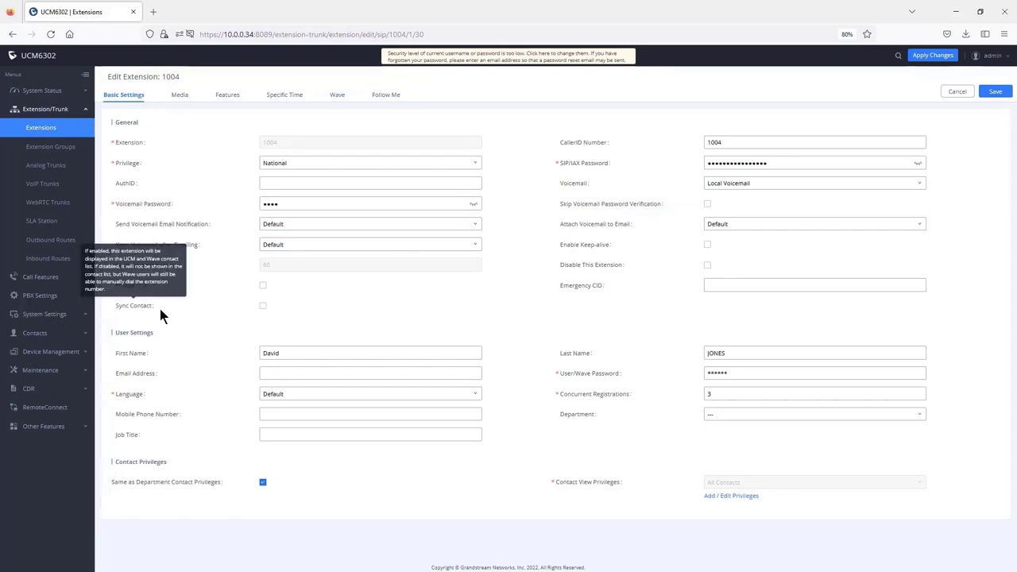
left_click(263, 306)
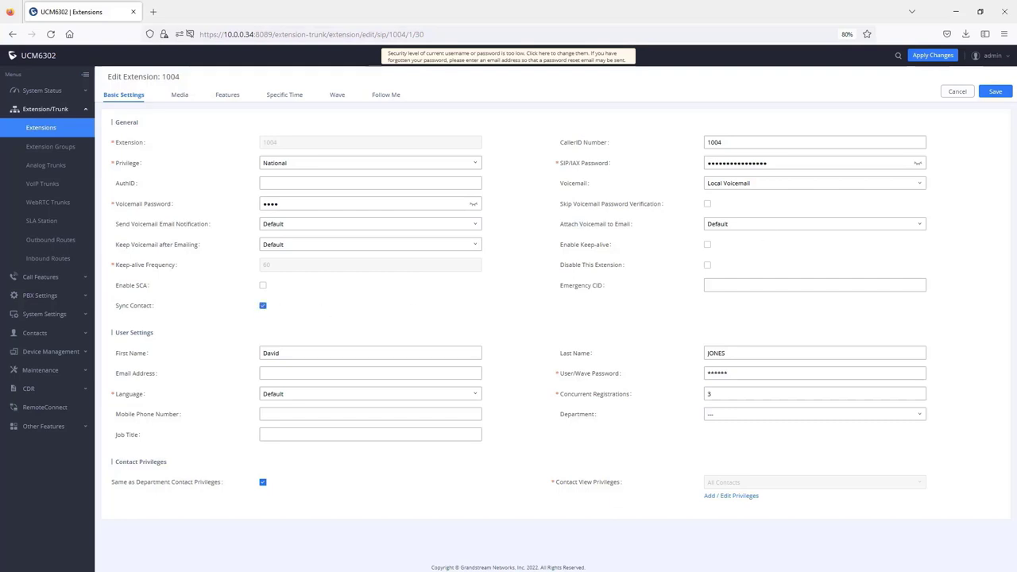
left_click(995, 92)
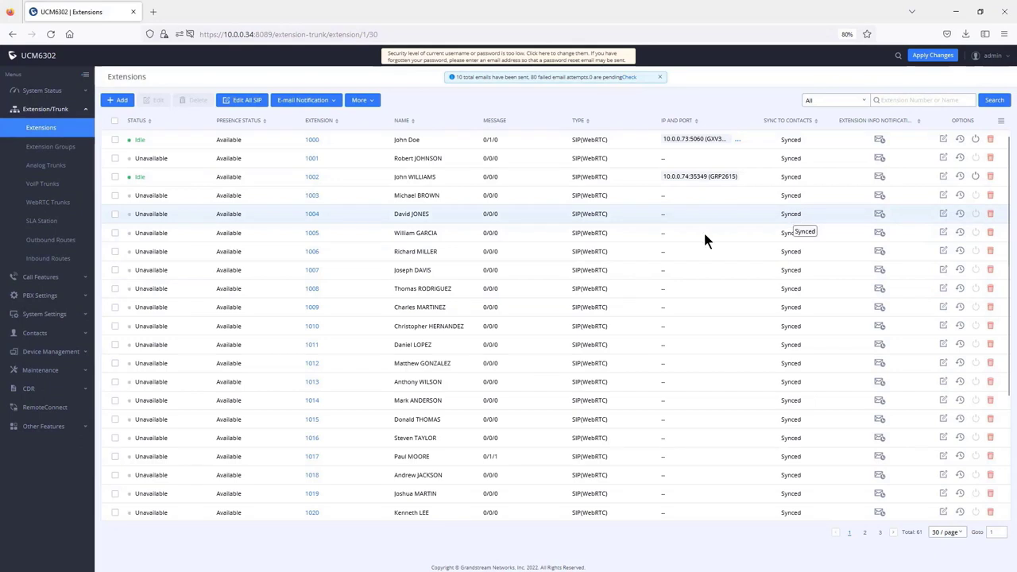
left_click(35, 333)
left_click(52, 204)
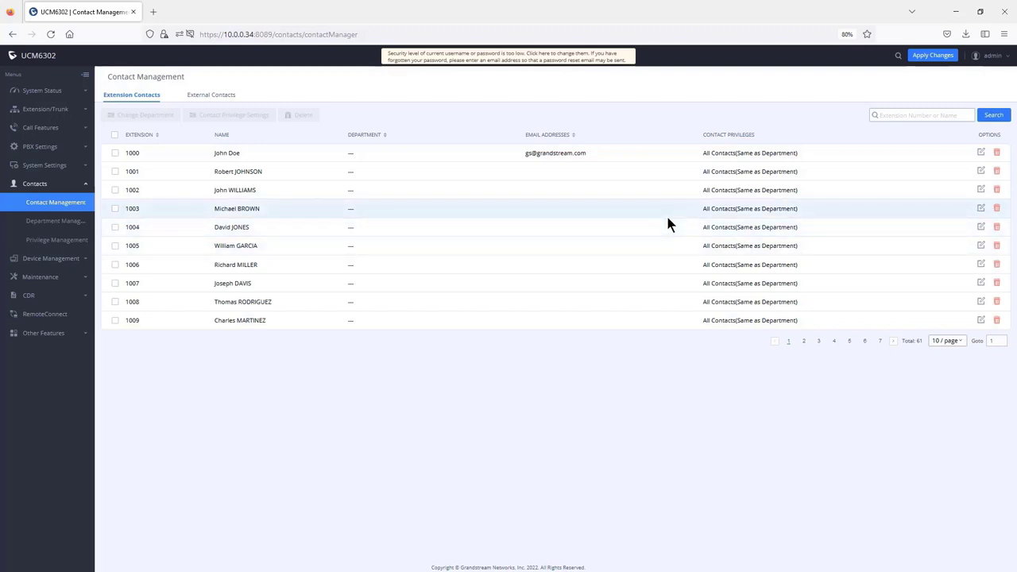
Step: Show the External Contacts tab, then start a new external contact and cancel it
left_click(211, 96)
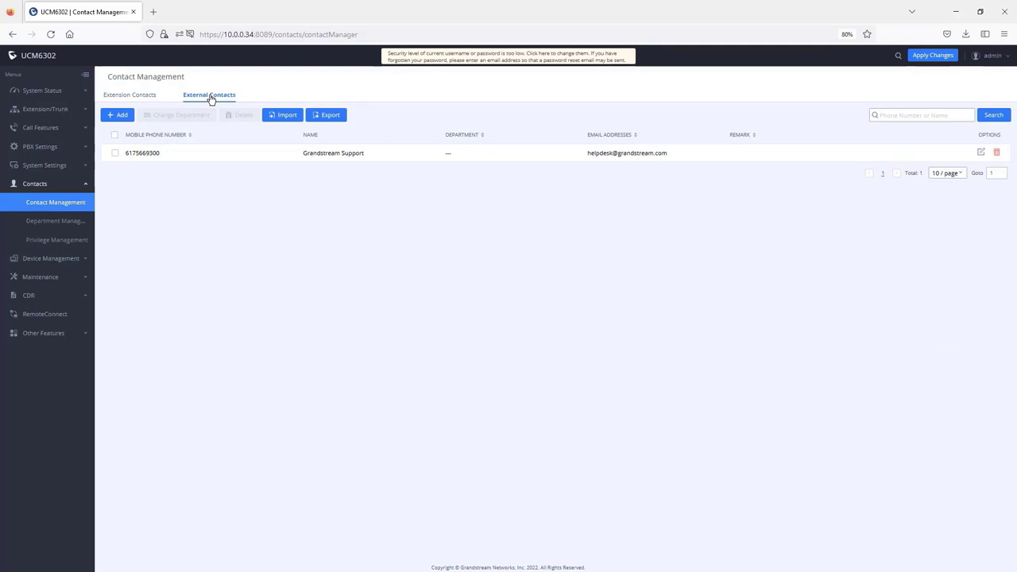
left_click(122, 117)
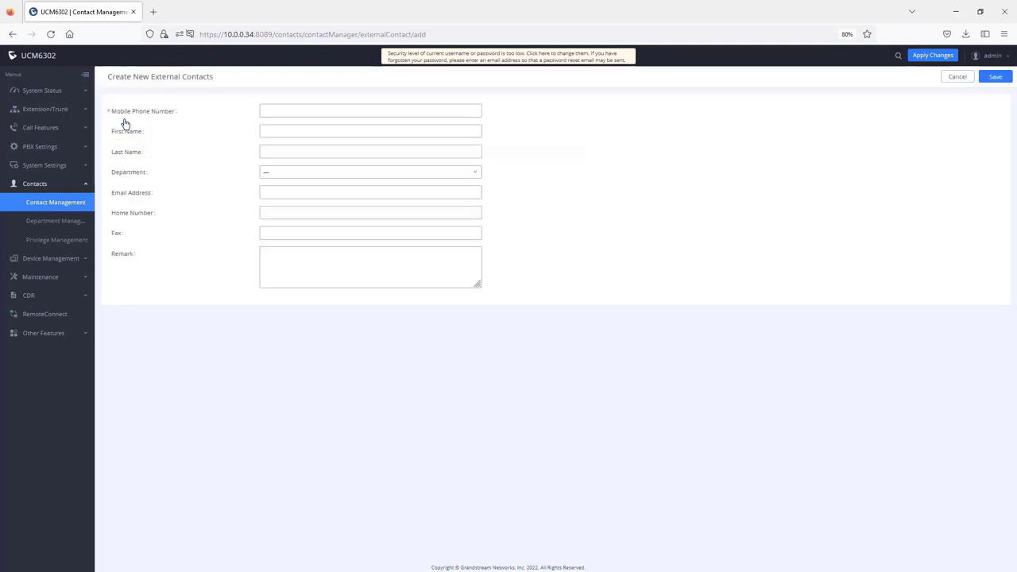
left_click(270, 110)
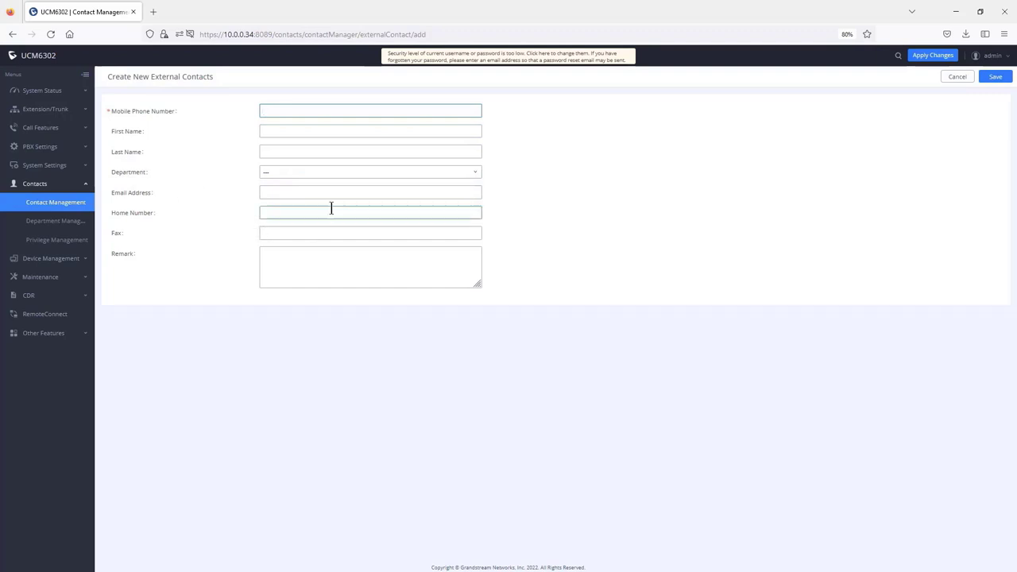
left_click(55, 202)
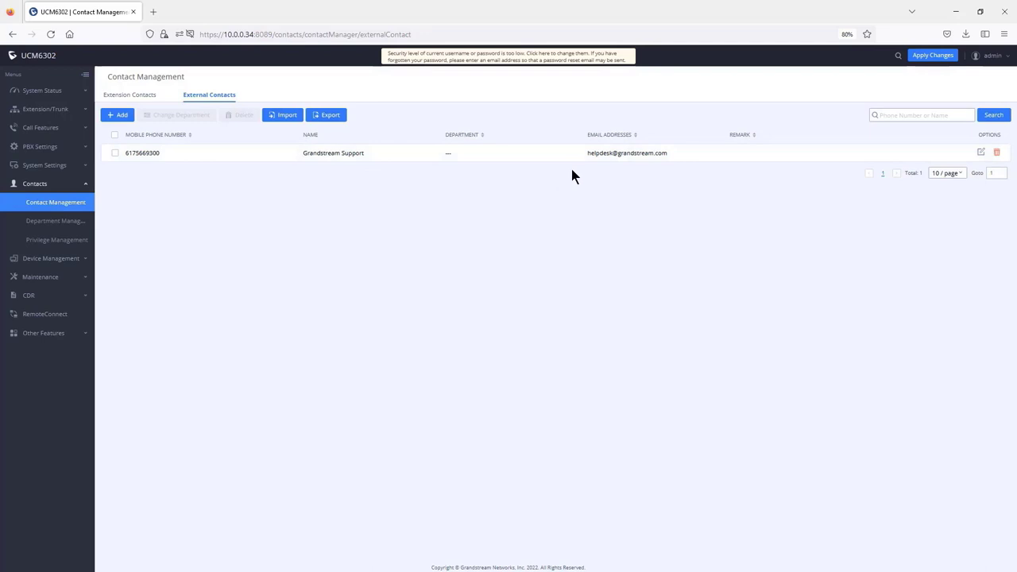
Step: Switch to Wave and scroll through its contacts list for comparison
key("alt+Tab")
left_click_drag(640, 78, 689, 83)
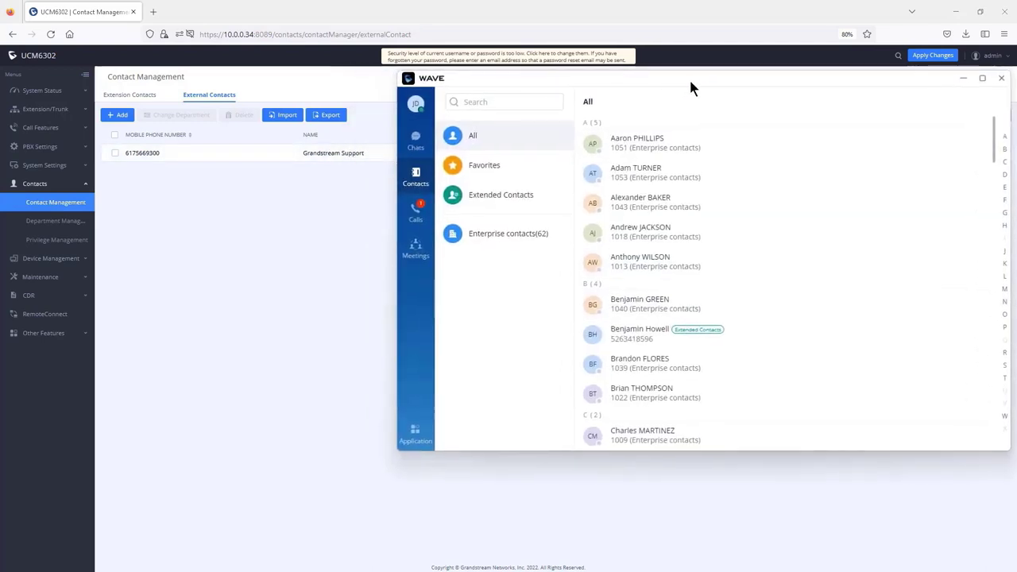
scroll(724, 338, "down", 6)
scroll(722, 340, "down", 3)
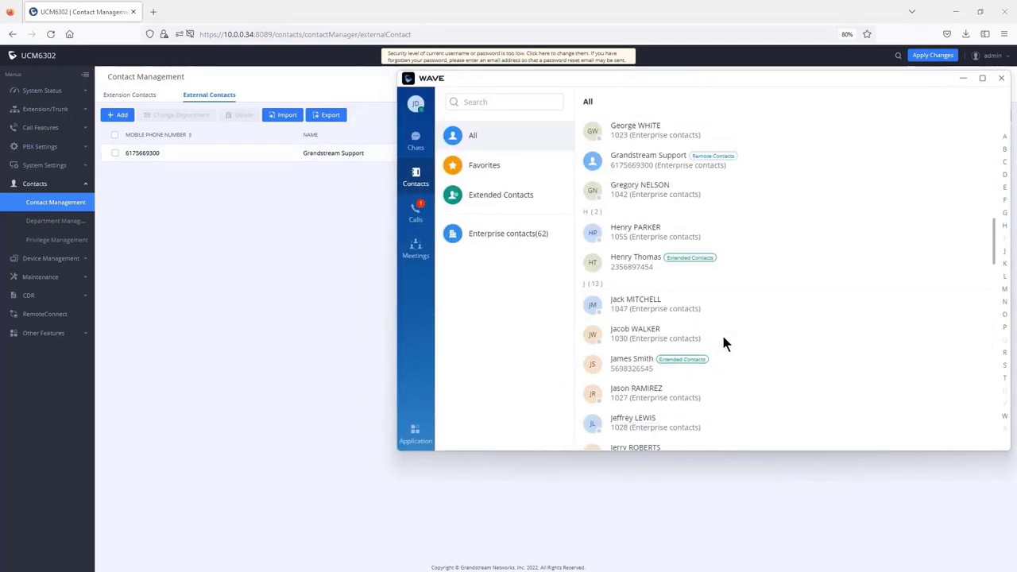
scroll(722, 302, "up", 2)
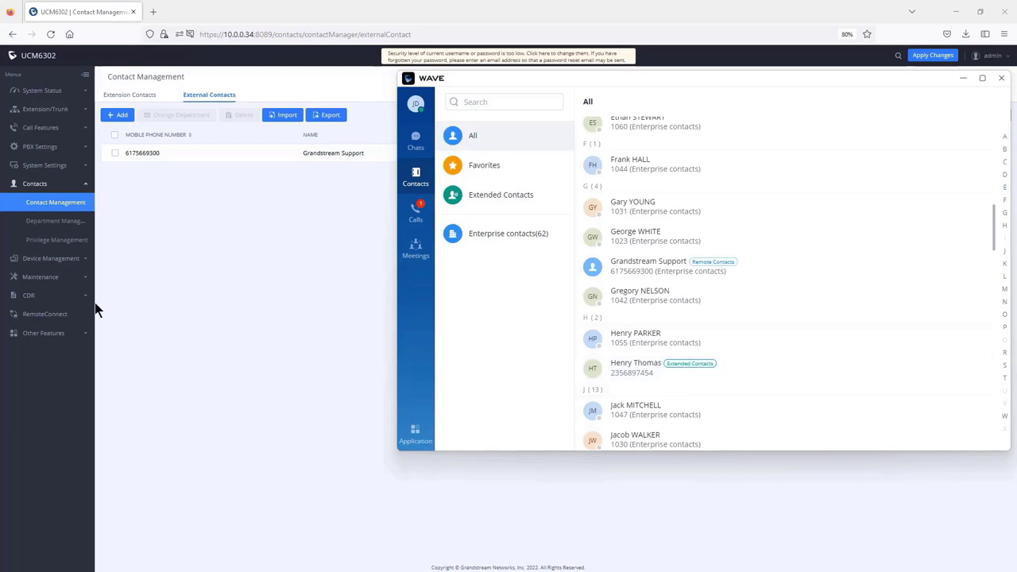
left_click(44, 166)
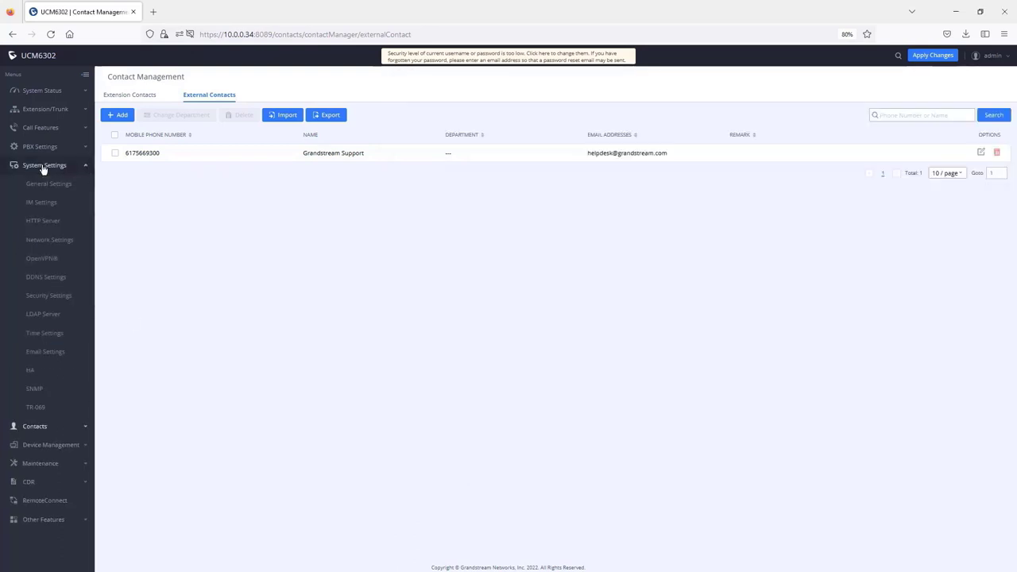
Step: Open the abc LDAP phonebook under LDAP Server, then return to Contacts > Contact Management
left_click(44, 317)
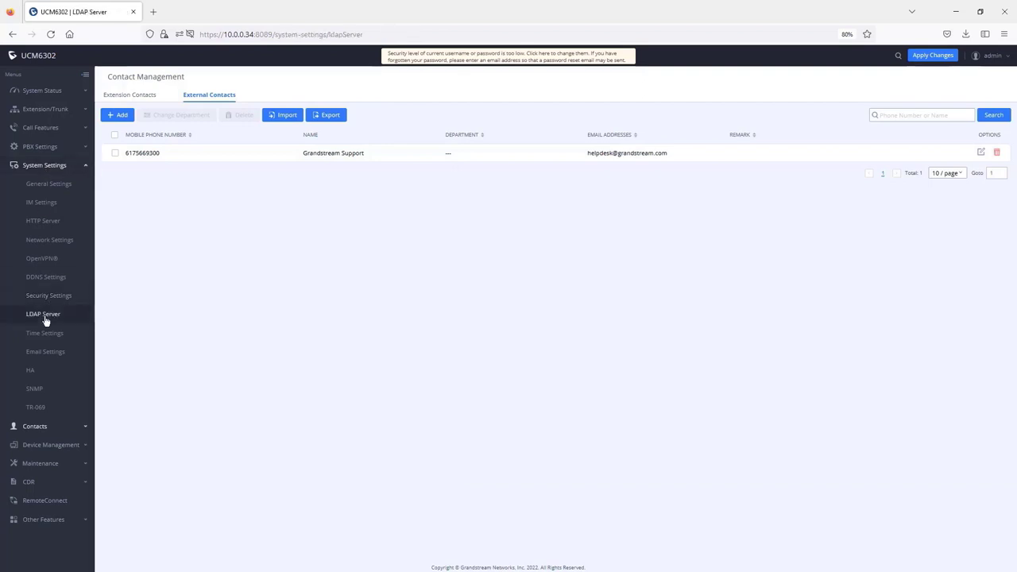
left_click(235, 96)
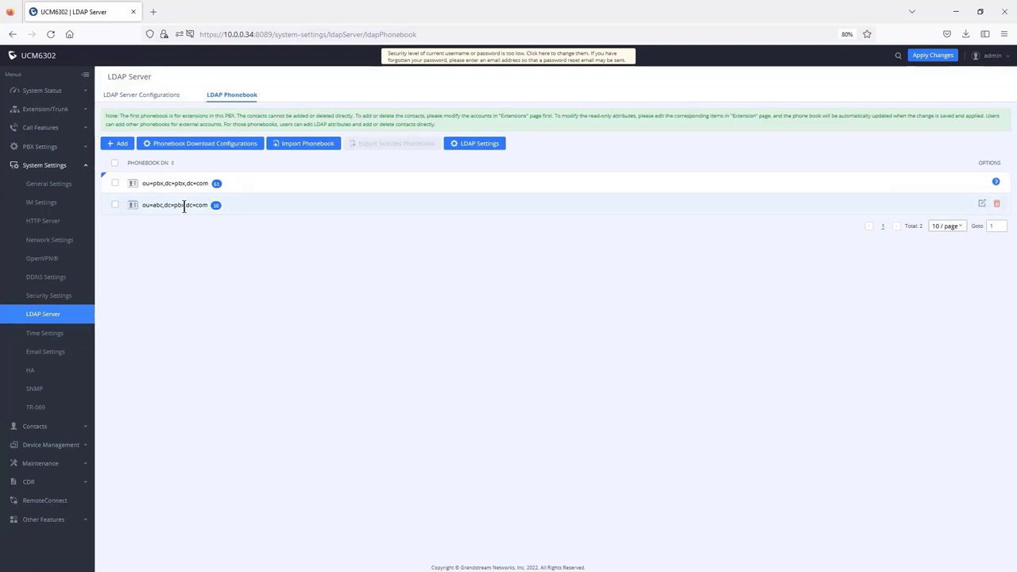
left_click(982, 204)
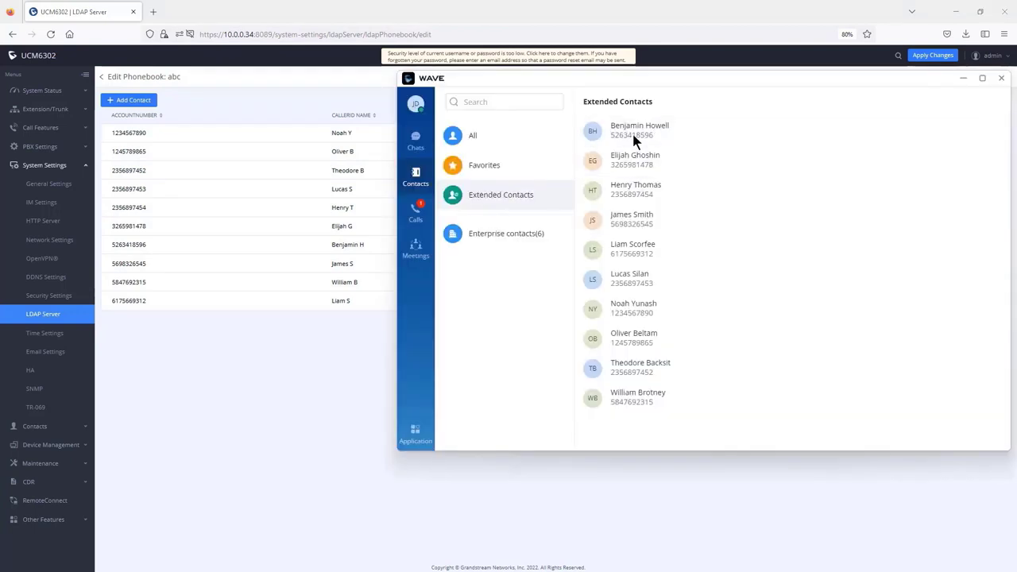
left_click(127, 260)
left_click(36, 184)
left_click(48, 202)
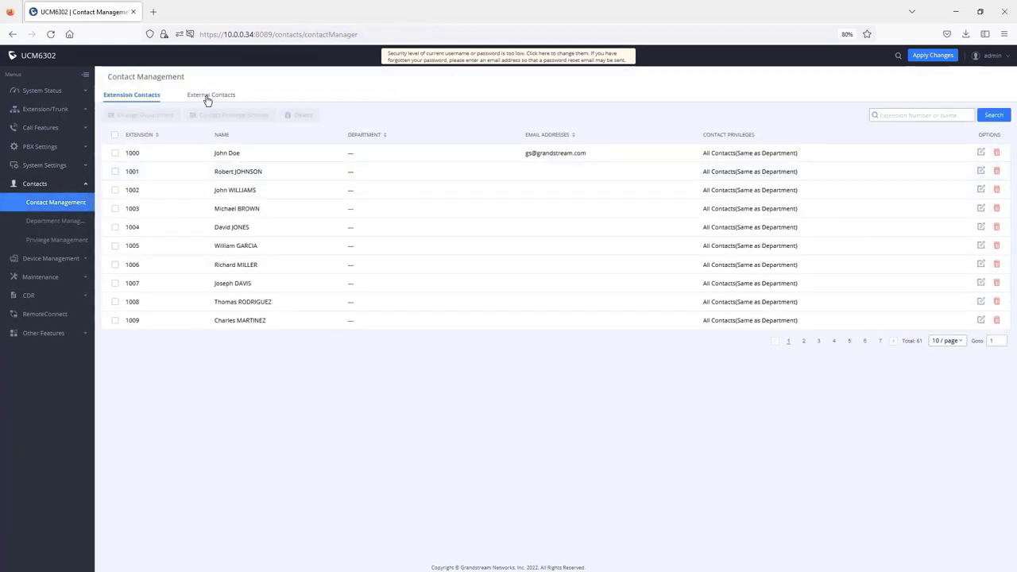
Step: Show the external contacts list and check the exported external contacts files
left_click(208, 98)
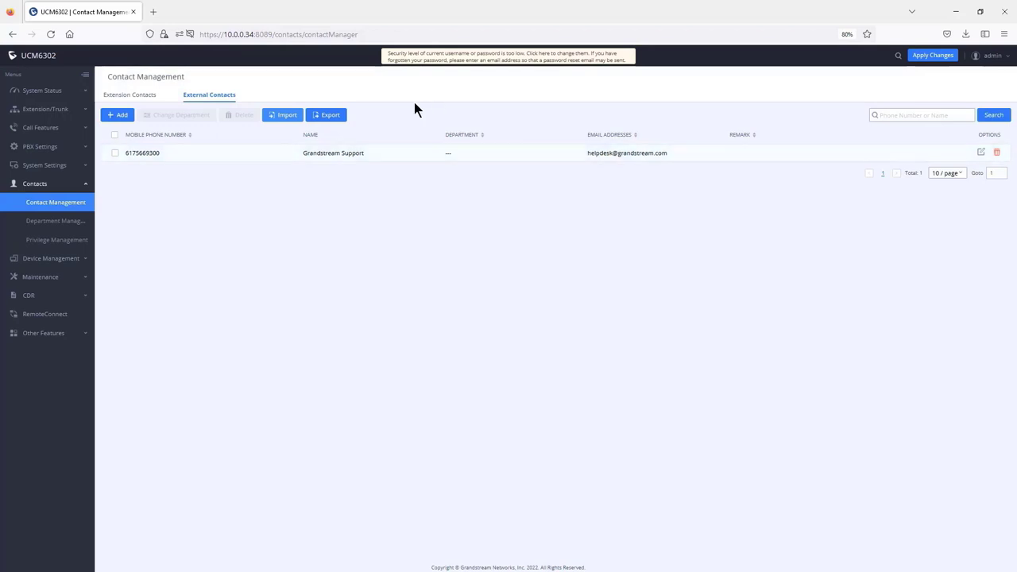
left_click(967, 36)
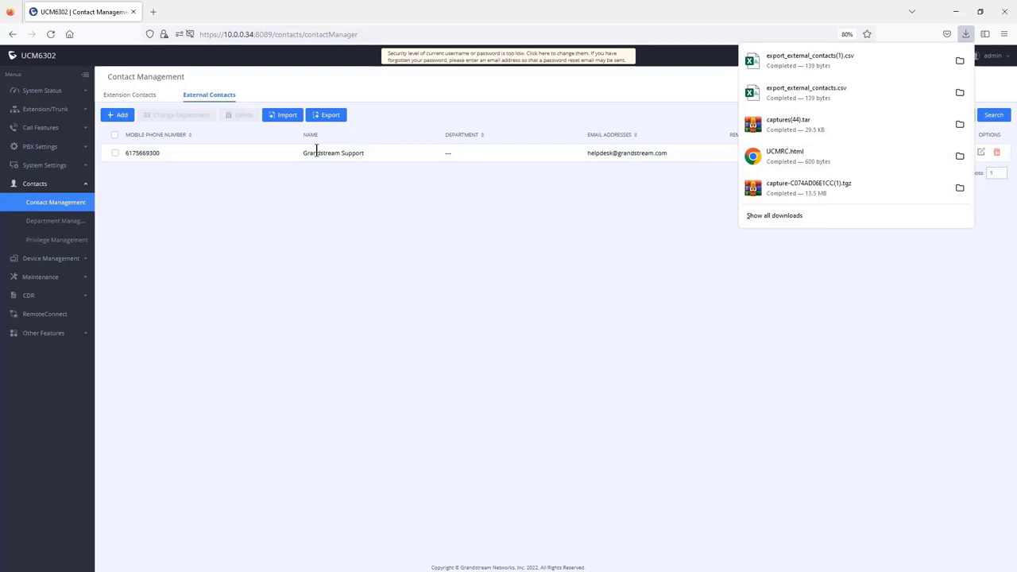
Step: Inspect the Import dialog's duplicate-contact handling choices, close it, and go to Department Management
left_click(285, 116)
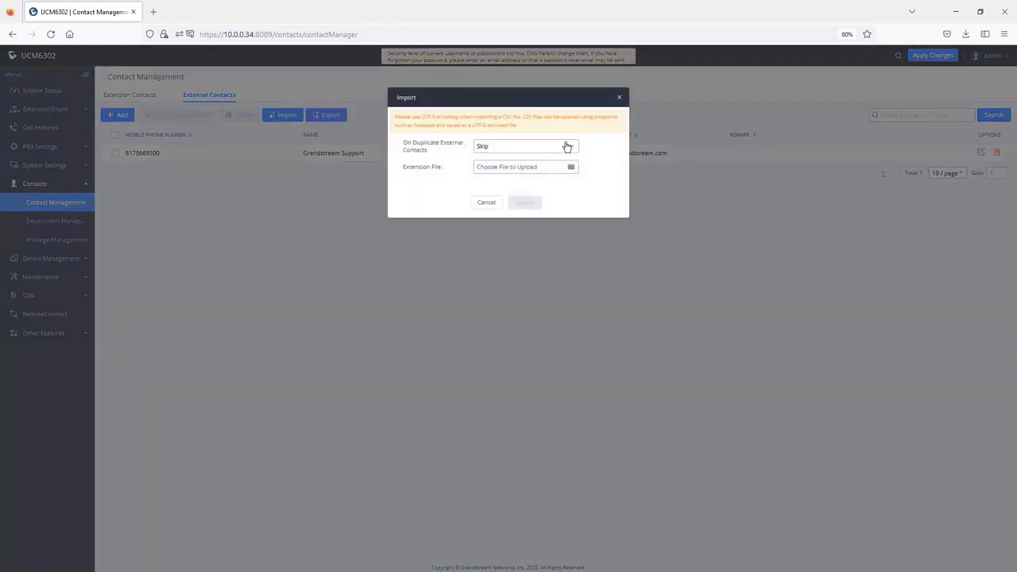
left_click(505, 153)
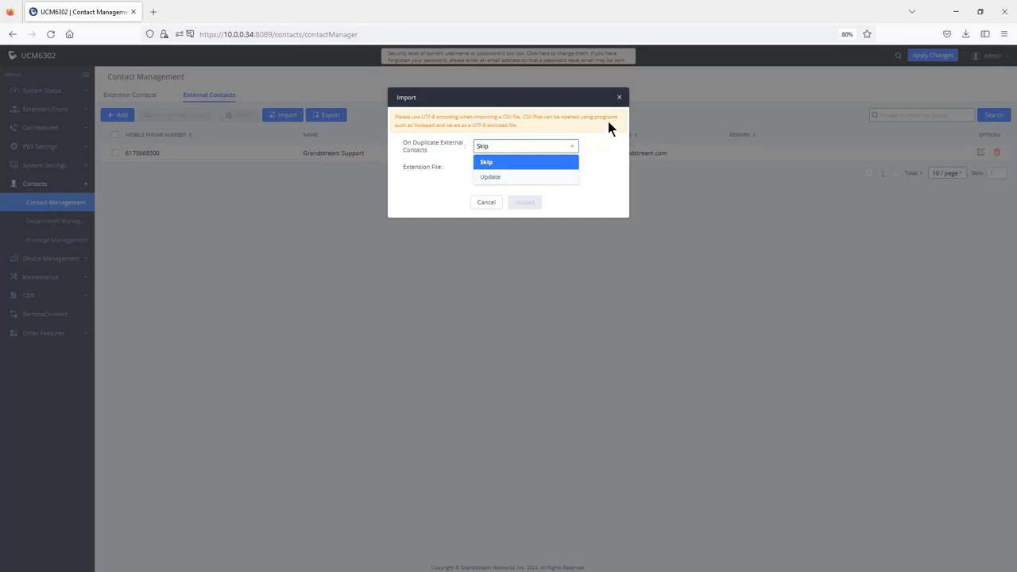
left_click(619, 98)
left_click(49, 223)
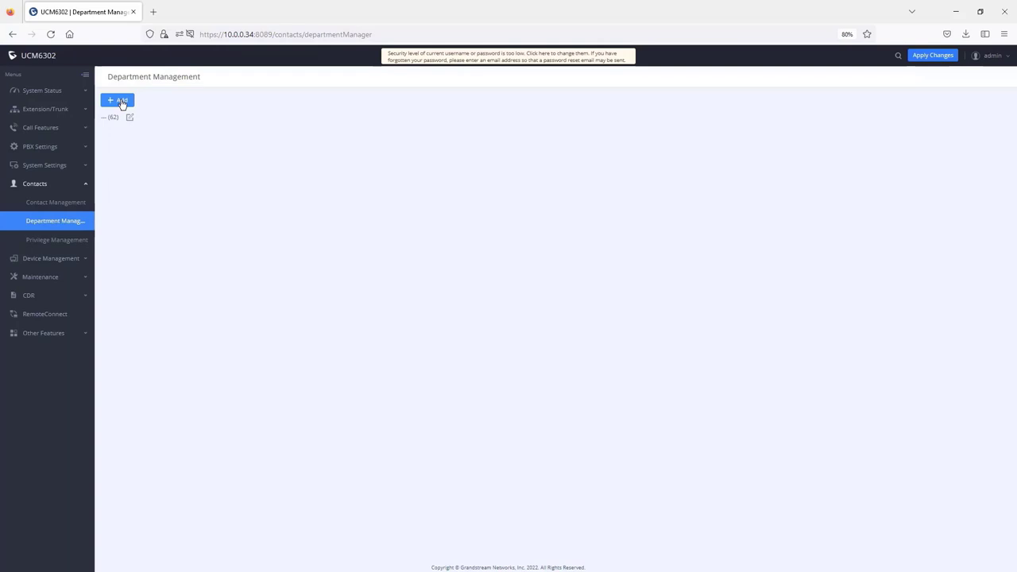
Step: Start a new department named Sales, reviewing the upper-level department options
left_click(119, 101)
left_click(501, 125)
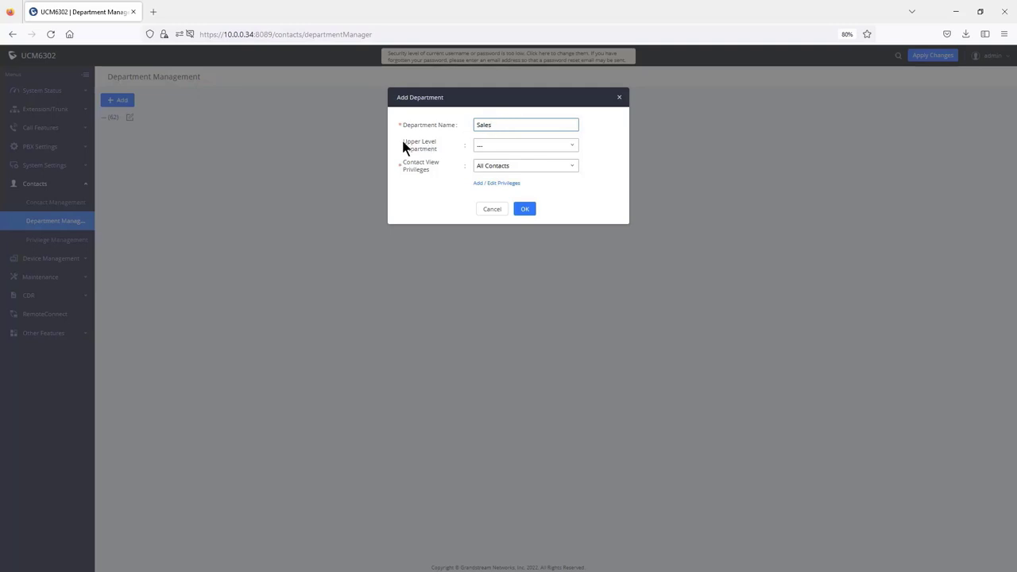
left_click(493, 148)
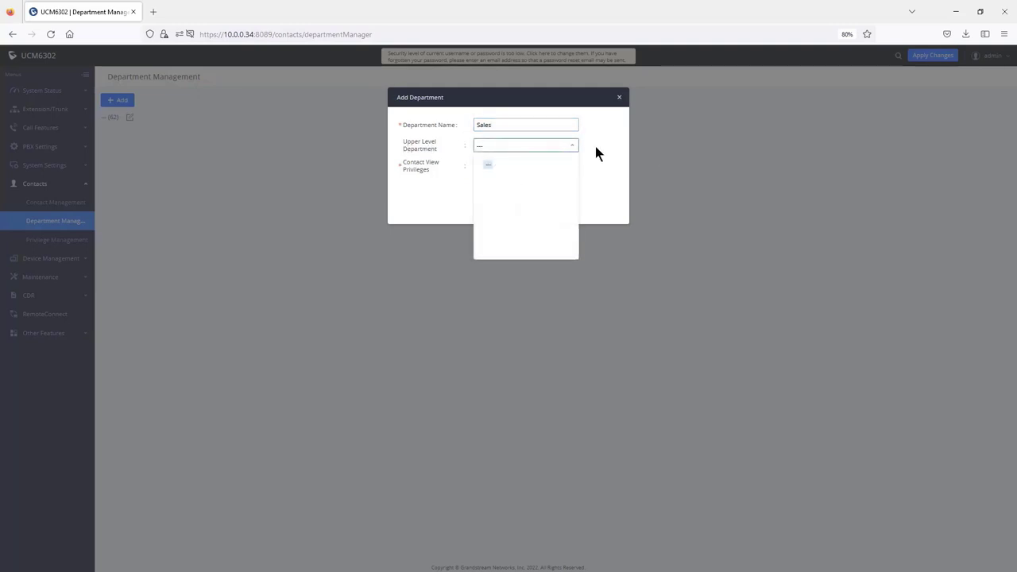
left_click(597, 152)
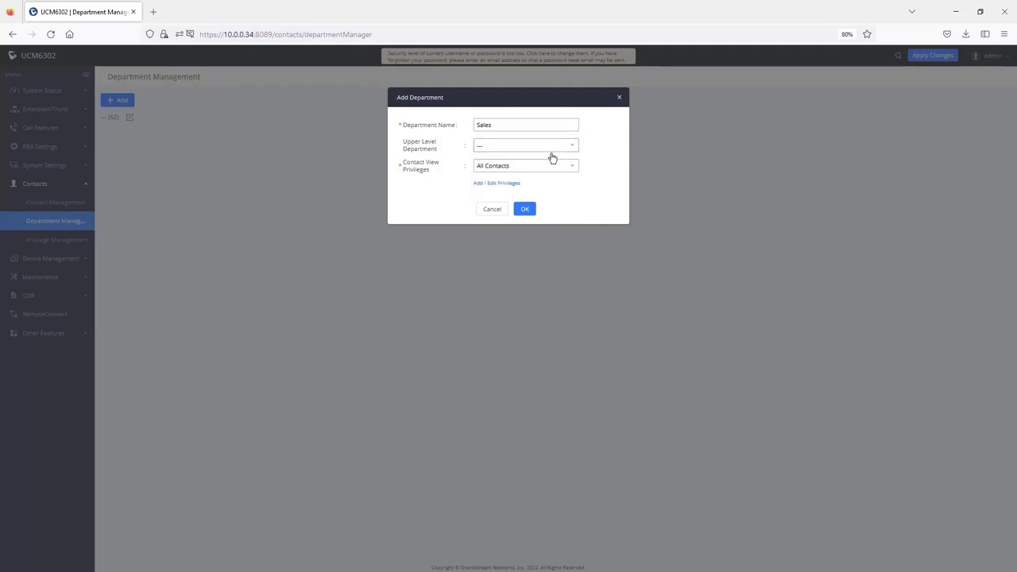
left_click(499, 125)
left_click_drag(499, 125, 472, 125)
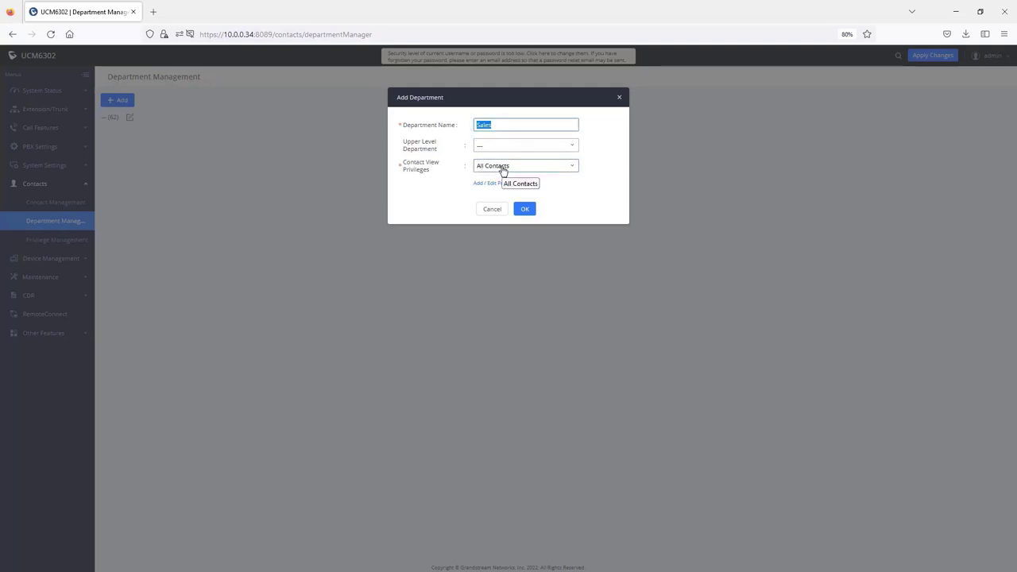
Step: Limit Sales contact viewing to department and sub-departments, create it, and open its member list
left_click(502, 168)
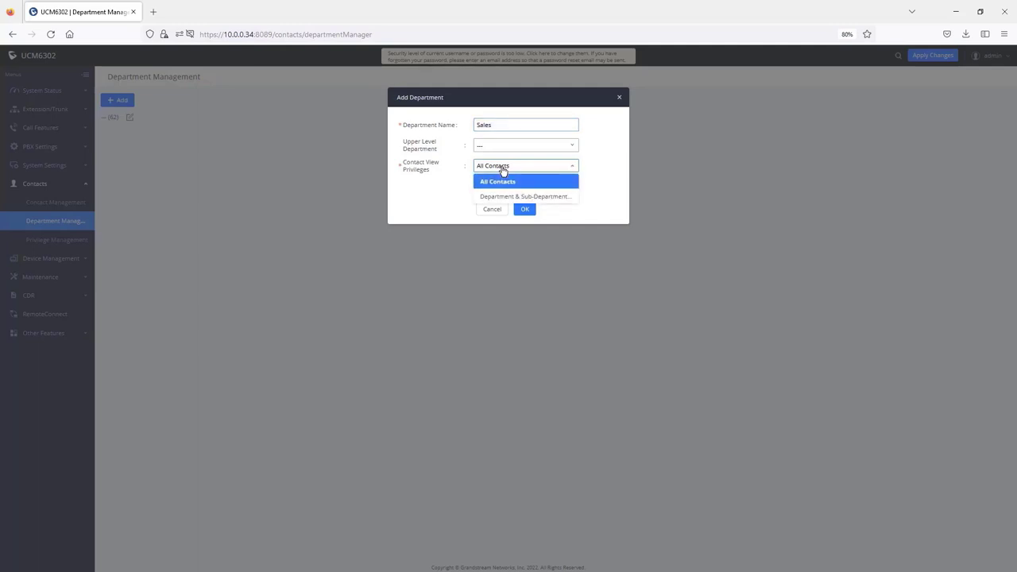
left_click(509, 198)
left_click(494, 125)
left_click_drag(494, 125, 461, 125)
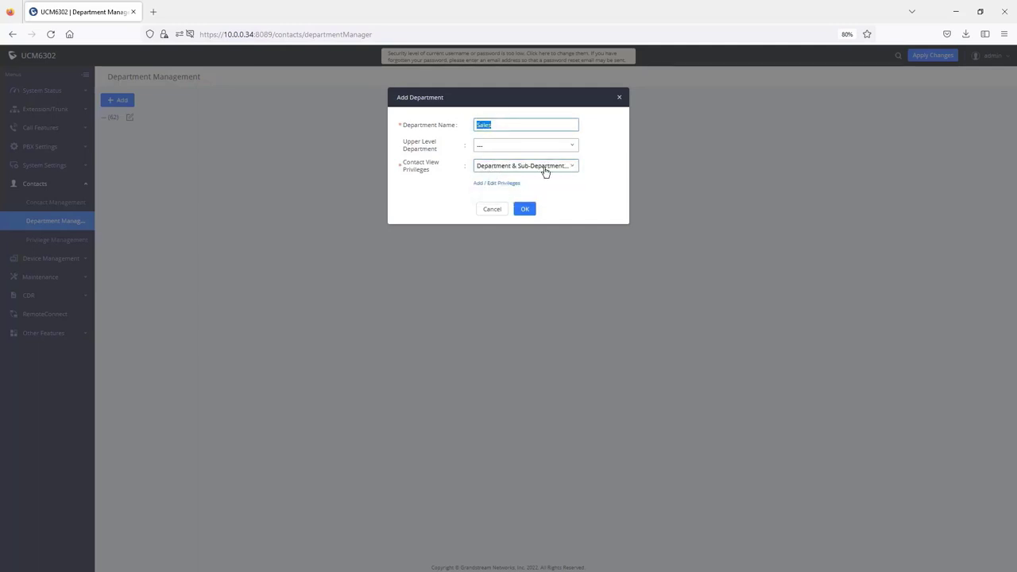
left_click(525, 210)
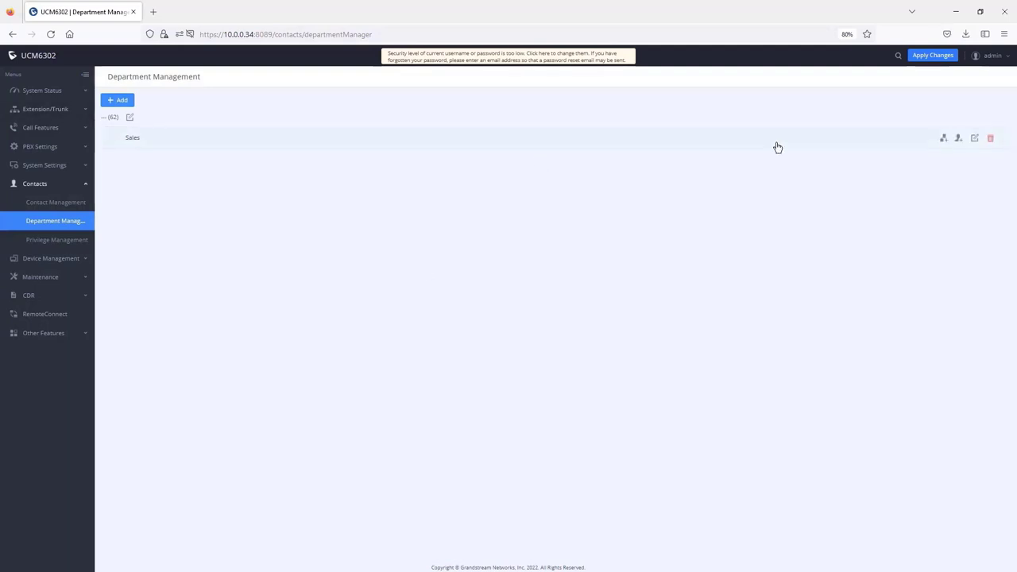
left_click(958, 139)
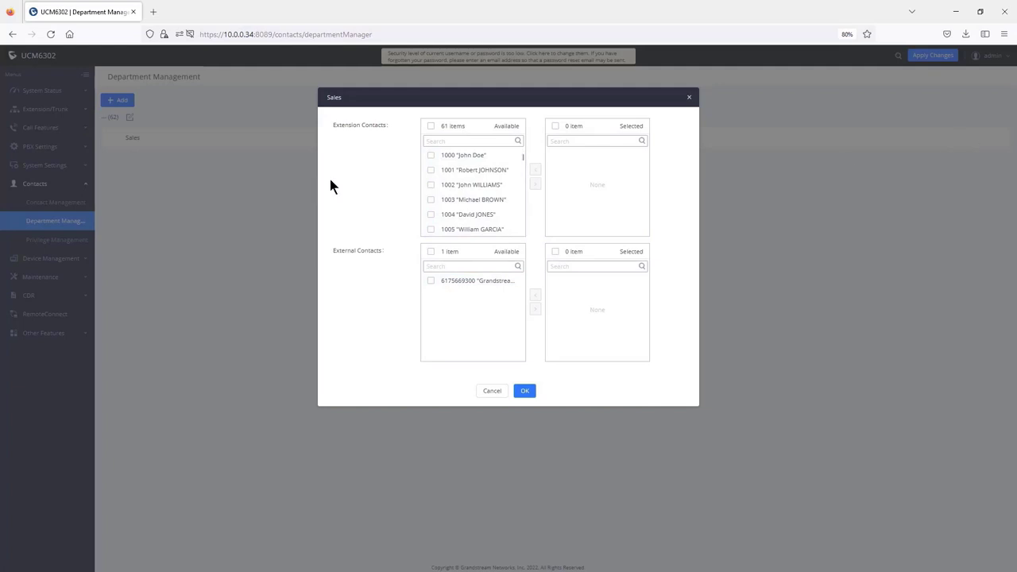
Step: Move extensions 1000–1004 and external contact Grandstream Support into Sales and save
left_click(430, 155)
left_click(431, 170)
left_click(431, 185)
left_click(431, 199)
left_click(431, 215)
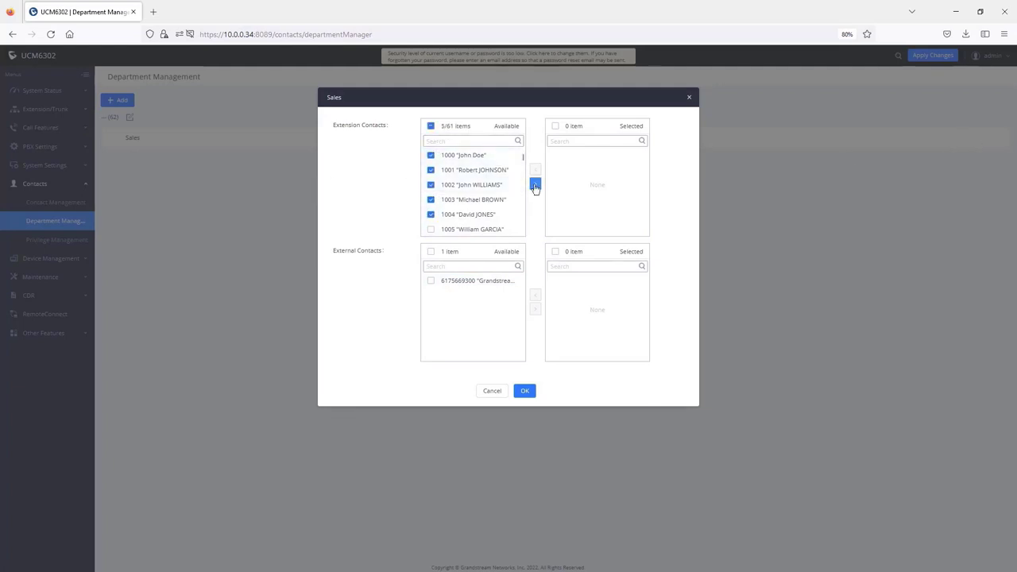
left_click(535, 185)
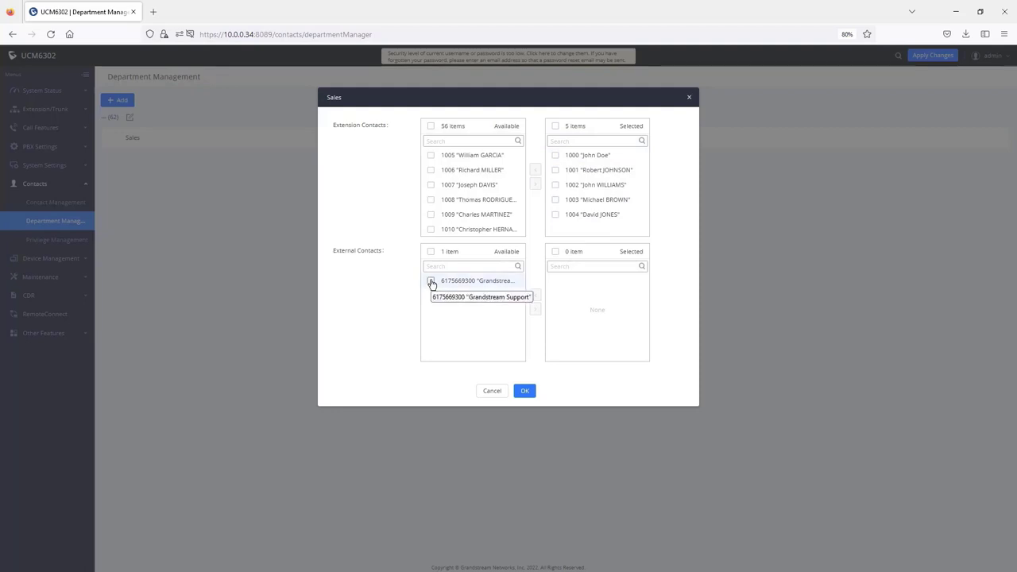
left_click(431, 282)
left_click(536, 309)
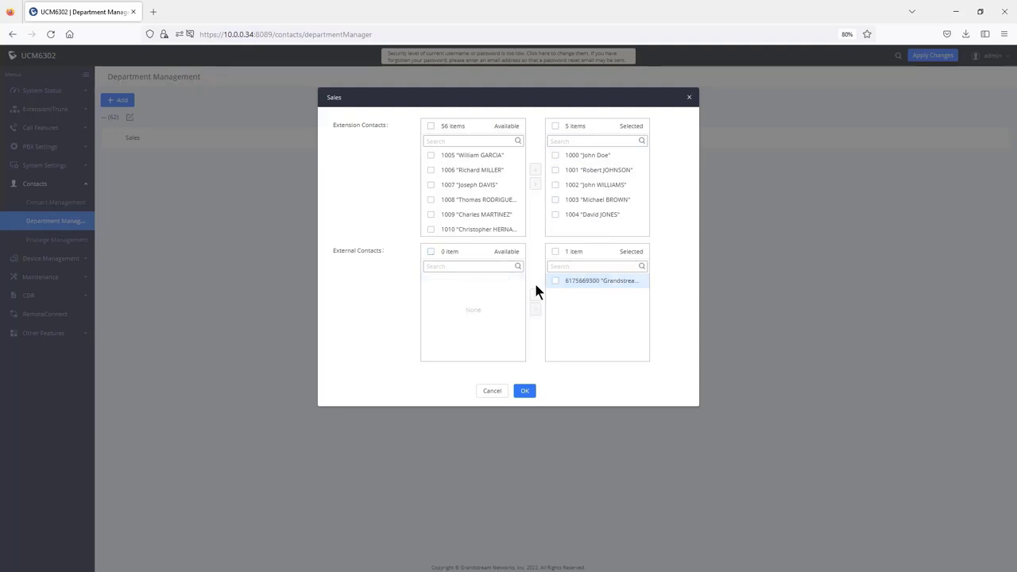
left_click(523, 391)
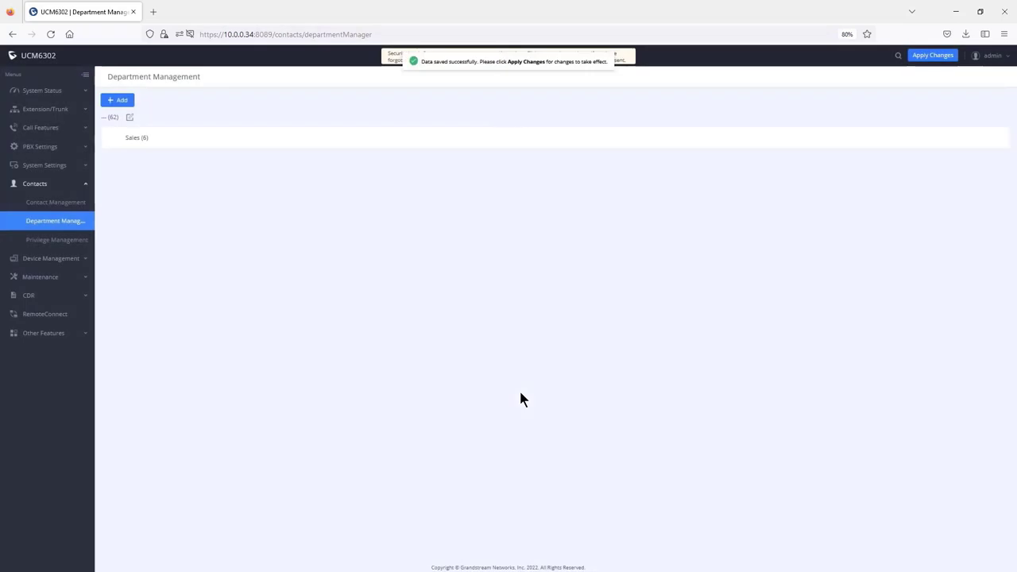
Step: Open and cancel the Add Sub-department dialog for Sales
left_click_drag(150, 141, 140, 140)
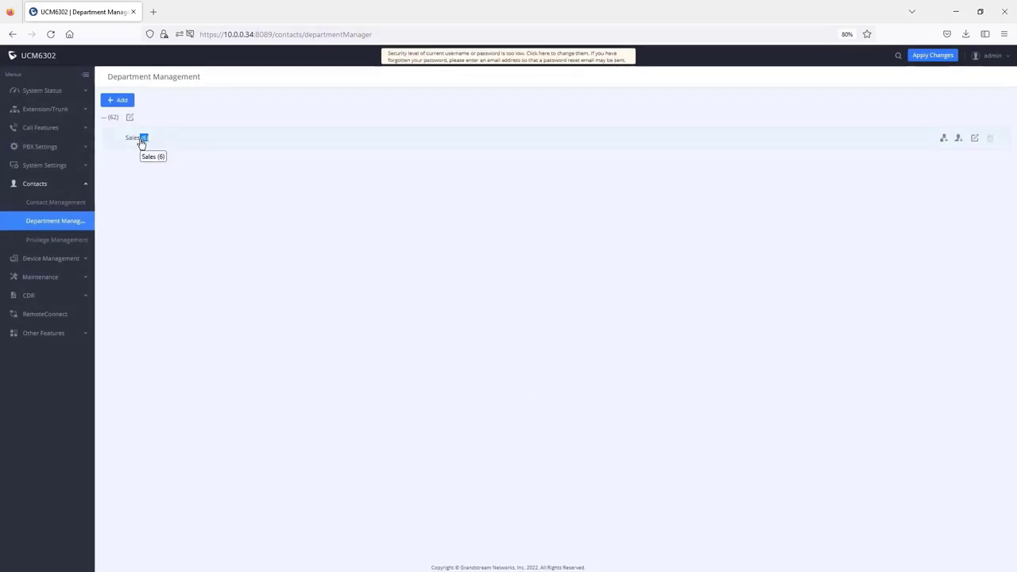
left_click(944, 142)
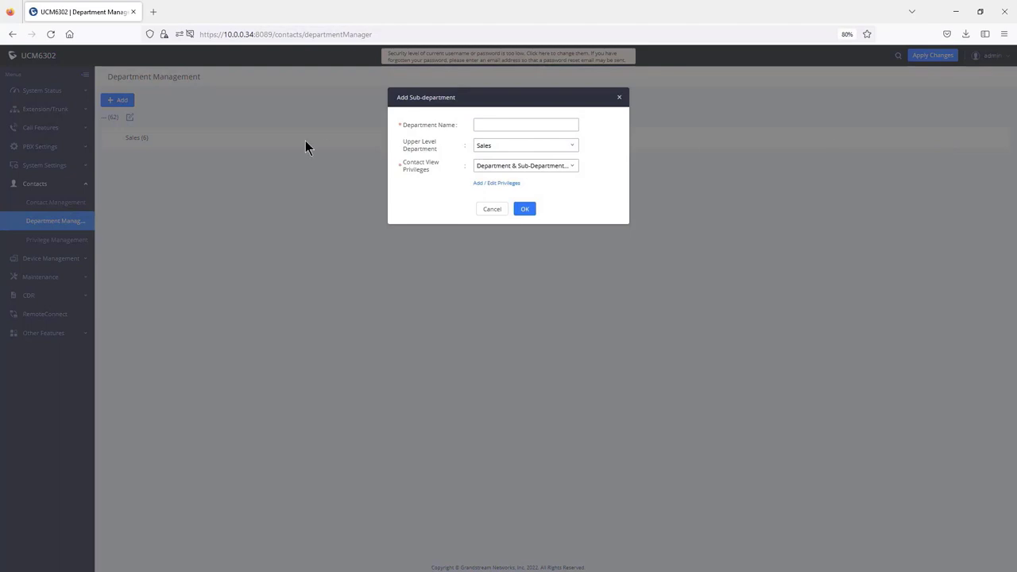
left_click(620, 98)
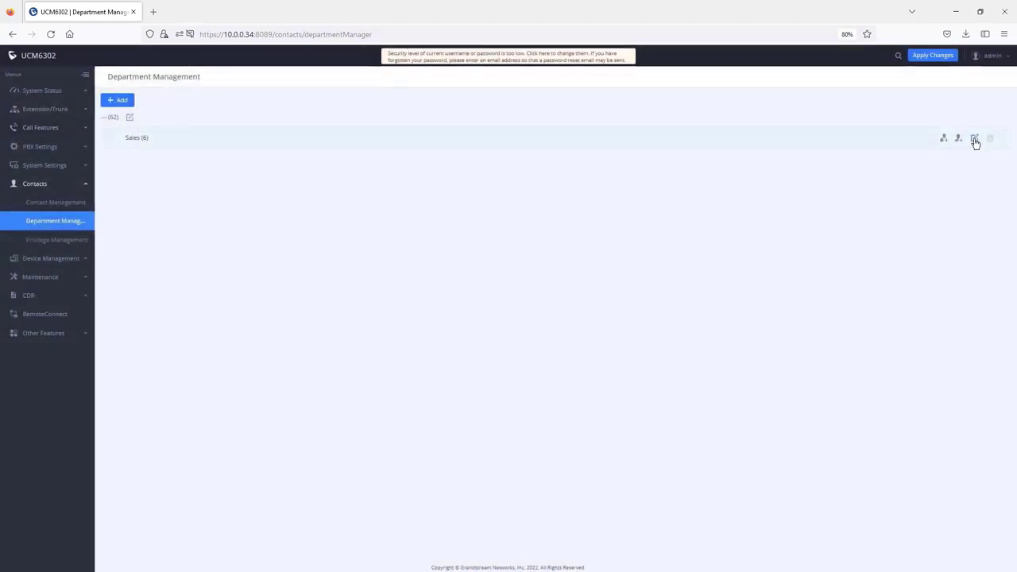
Step: Look over the Sales Edit Department settings without changes, then reopen its member list
left_click(975, 144)
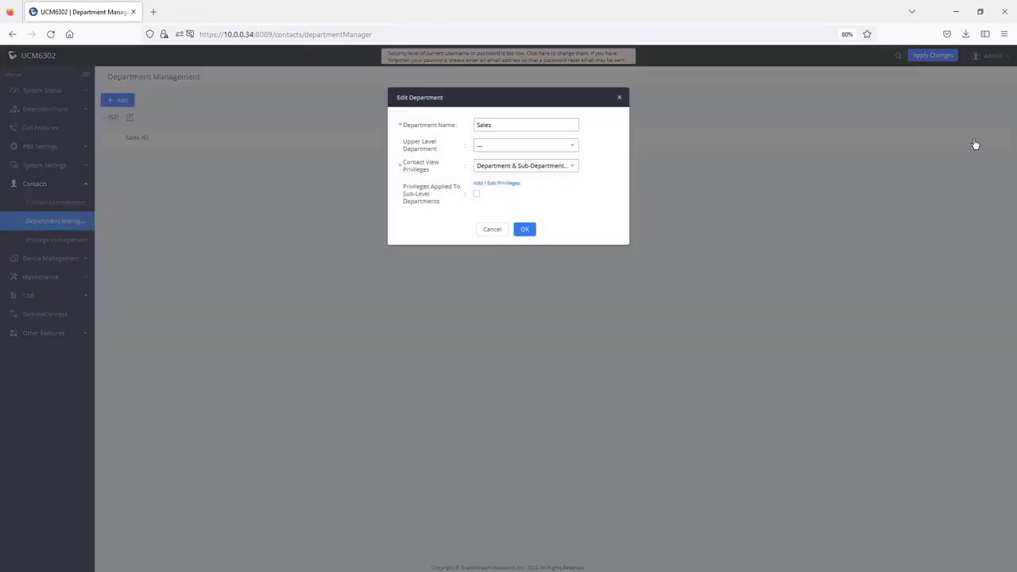
double_click(489, 125)
left_click_drag(427, 171, 403, 167)
left_click(403, 164)
left_click(619, 98)
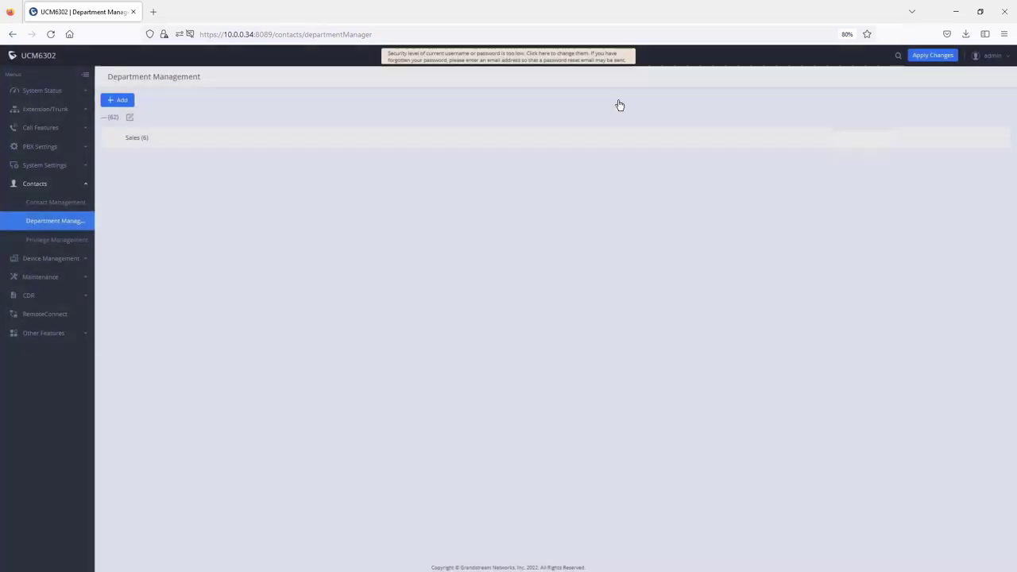
left_click(959, 140)
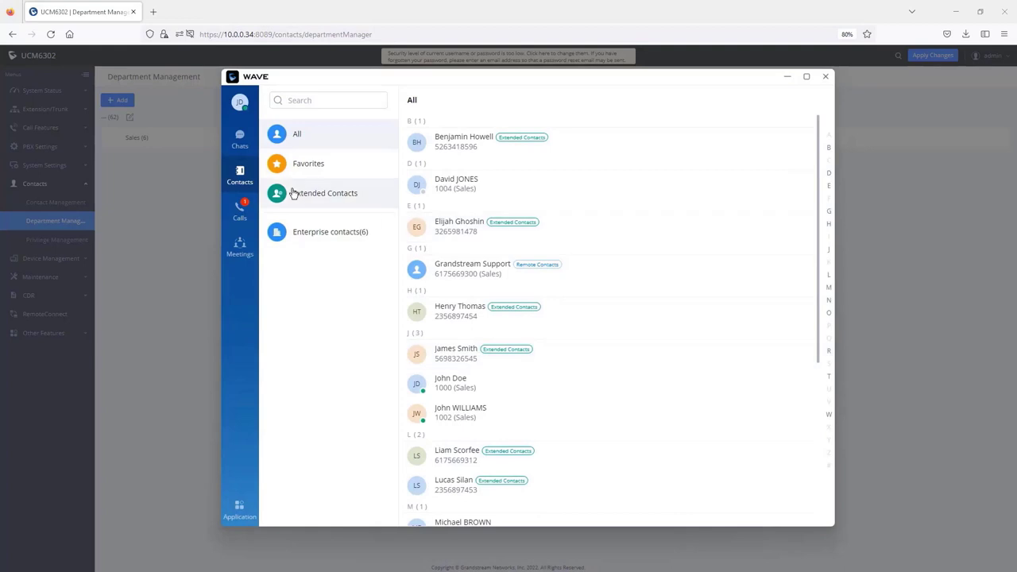
Step: View the six Sales(6) members under Wave's Enterprise contacts, then close the Sales member list
left_click(335, 231)
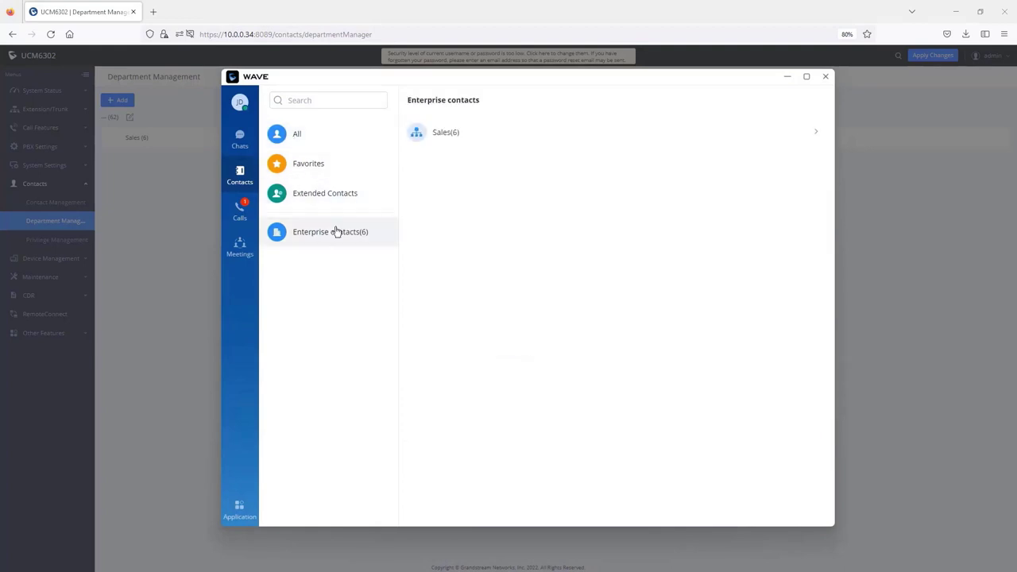
left_click(761, 136)
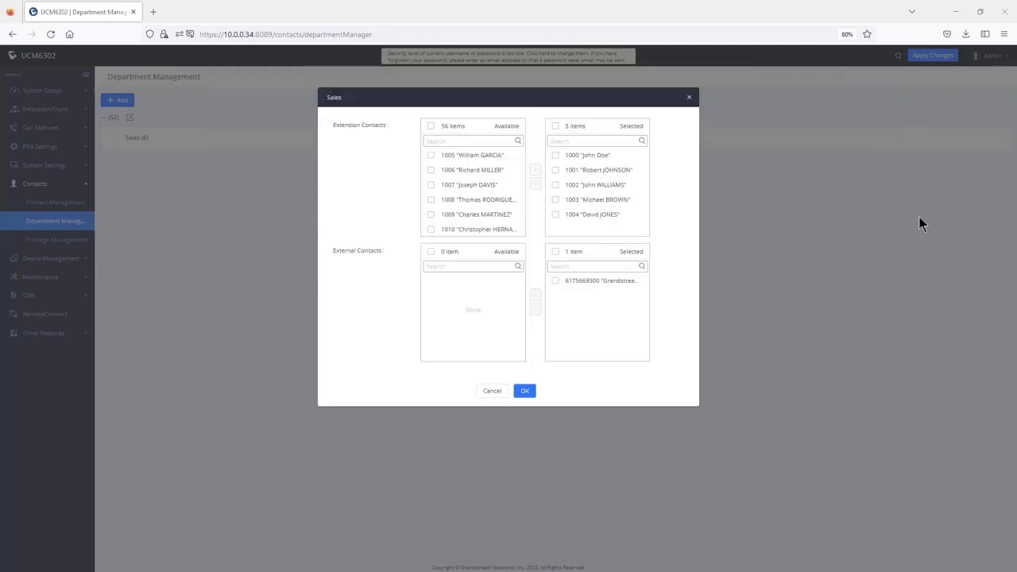
left_click(919, 216)
Step: Create a new custom contact privilege named Manager
left_click(52, 241)
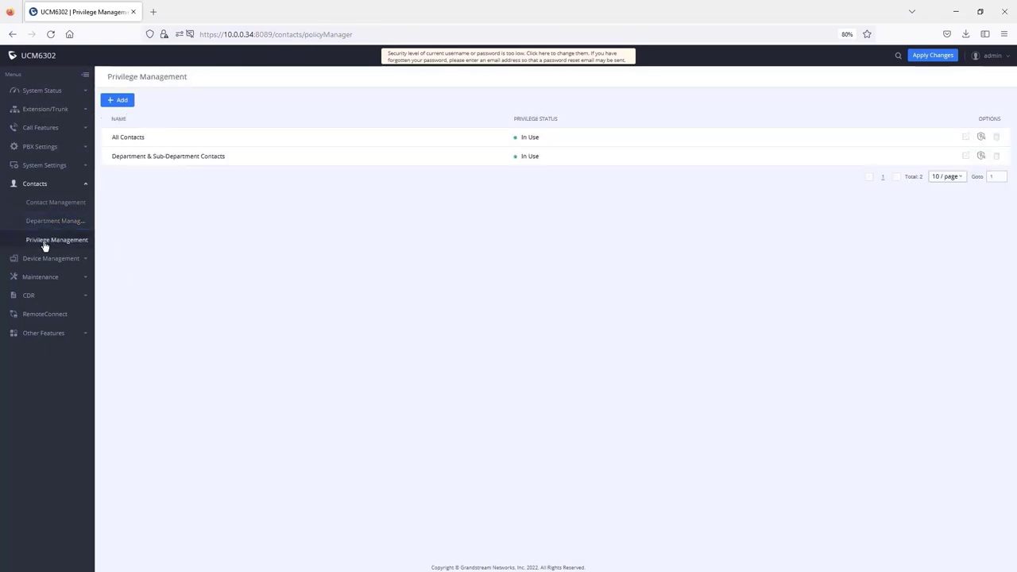
left_click(122, 101)
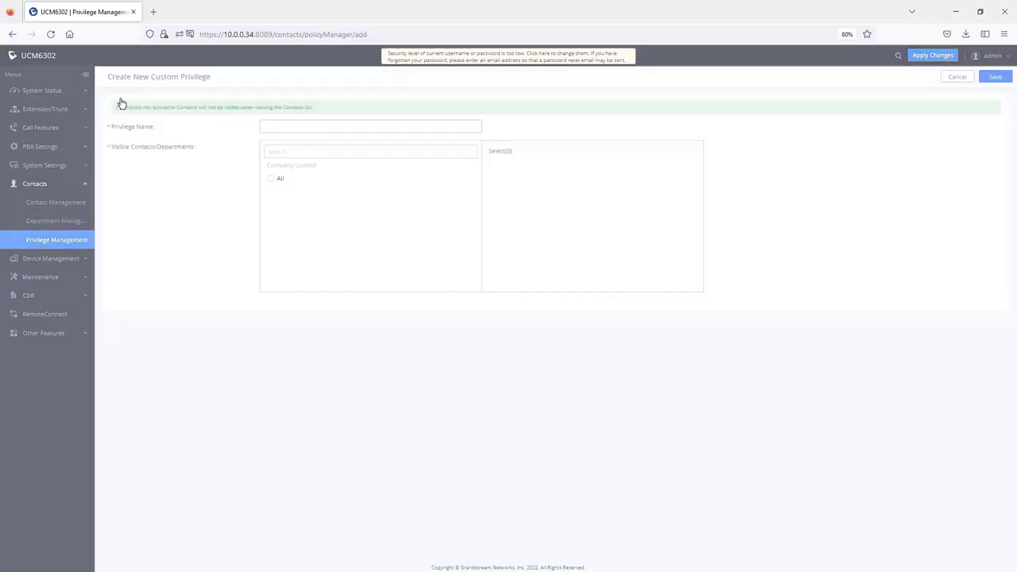
left_click(318, 128)
type("Manager")
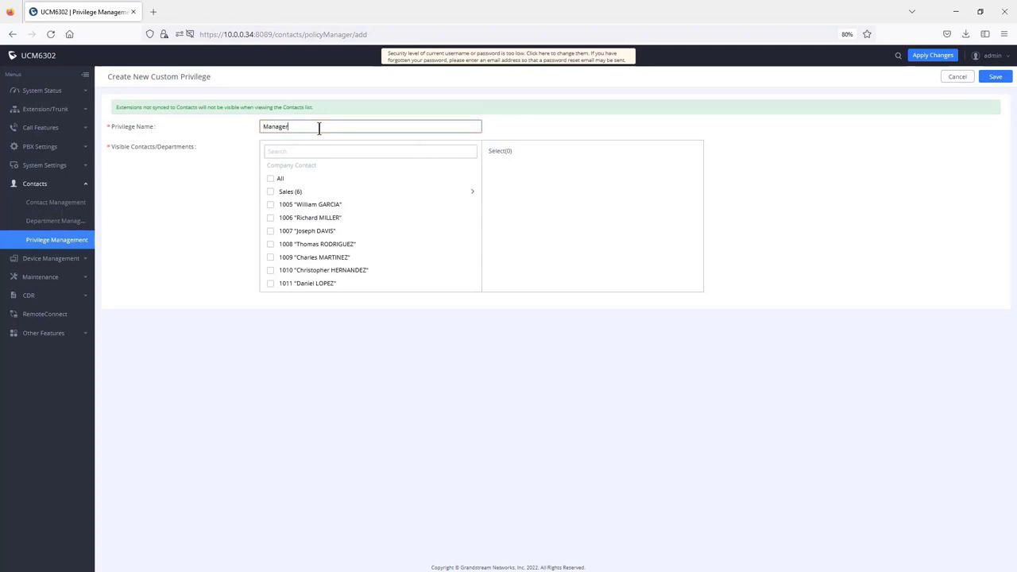
Step: Let the Manager privilege see the Sales department and extensions 1006–1010, and save it
left_click(270, 193)
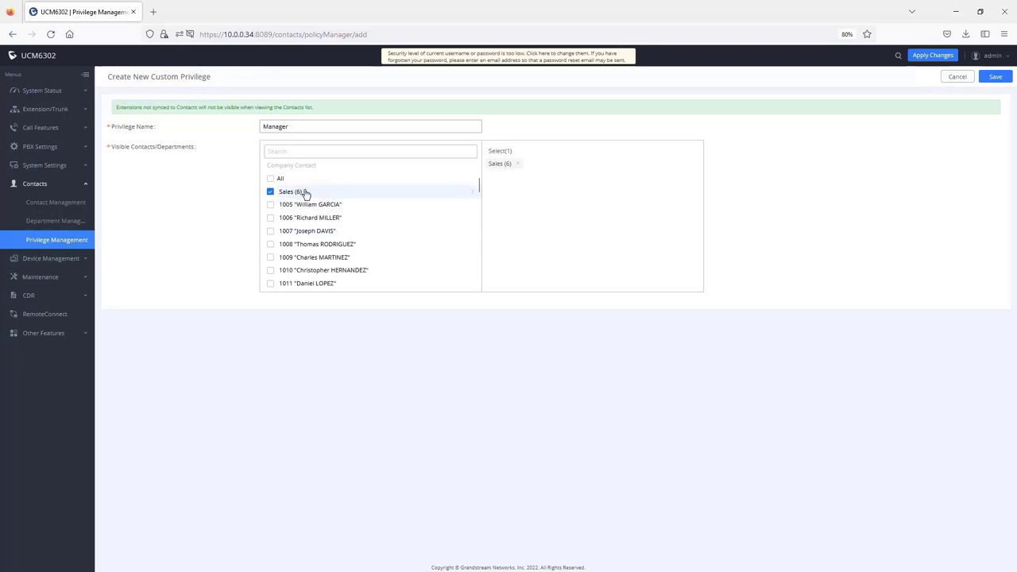
left_click(270, 218)
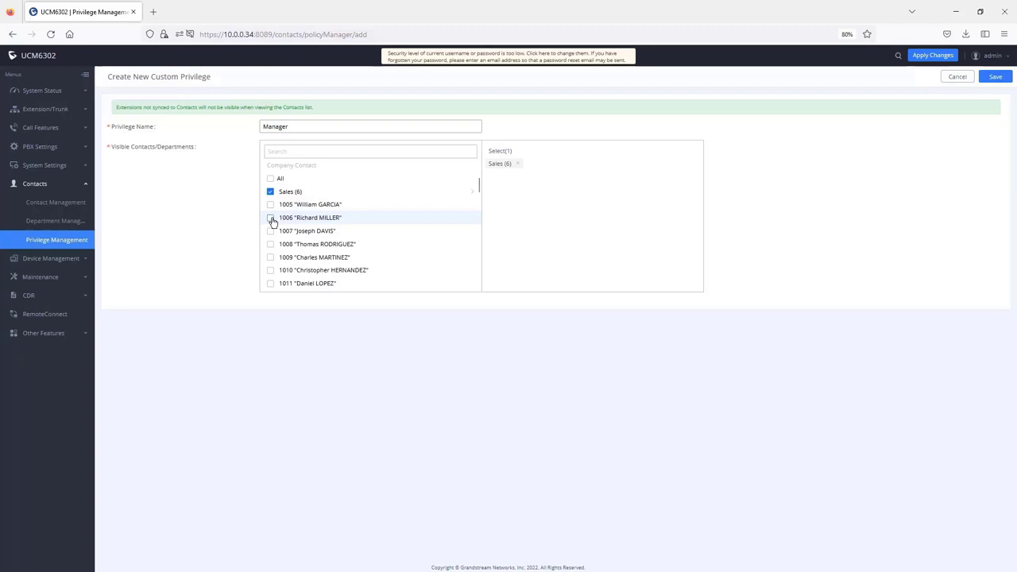
left_click(270, 231)
left_click(271, 244)
left_click(270, 258)
left_click(270, 271)
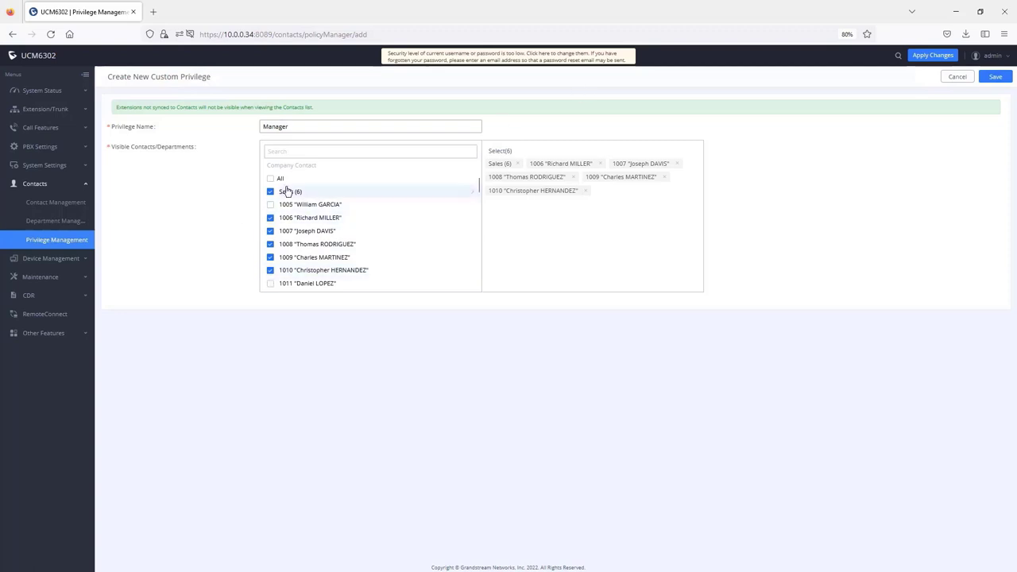
left_click(996, 77)
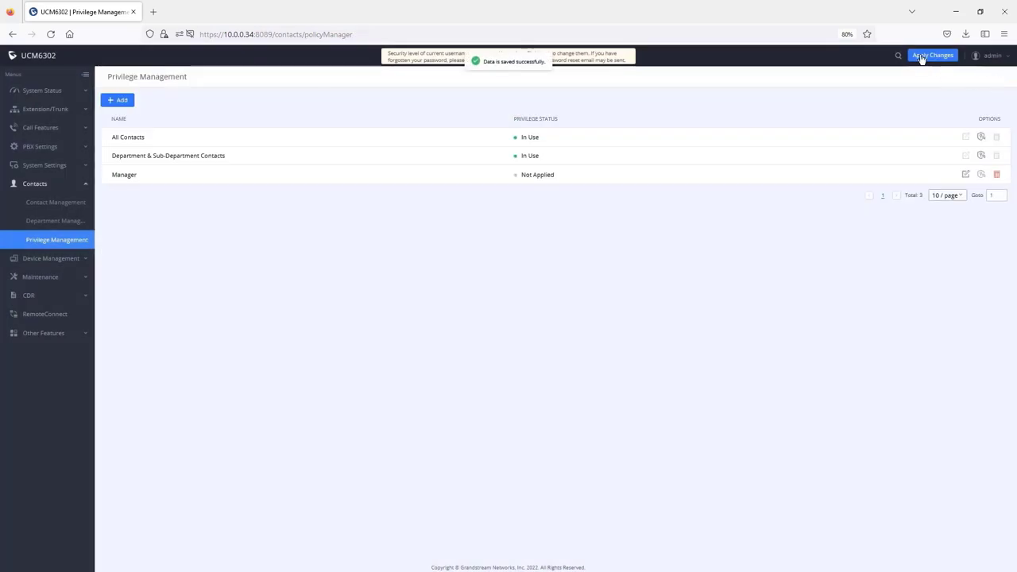
left_click(51, 109)
Step: Set extension 1000 to the Manager contact view privilege instead of department privileges, and save
left_click(43, 131)
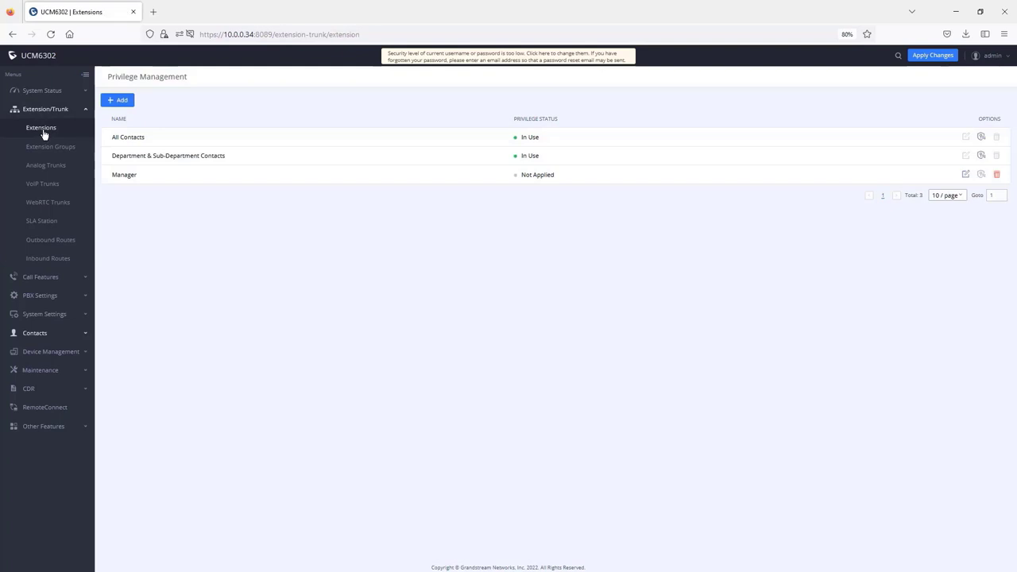
left_click(944, 140)
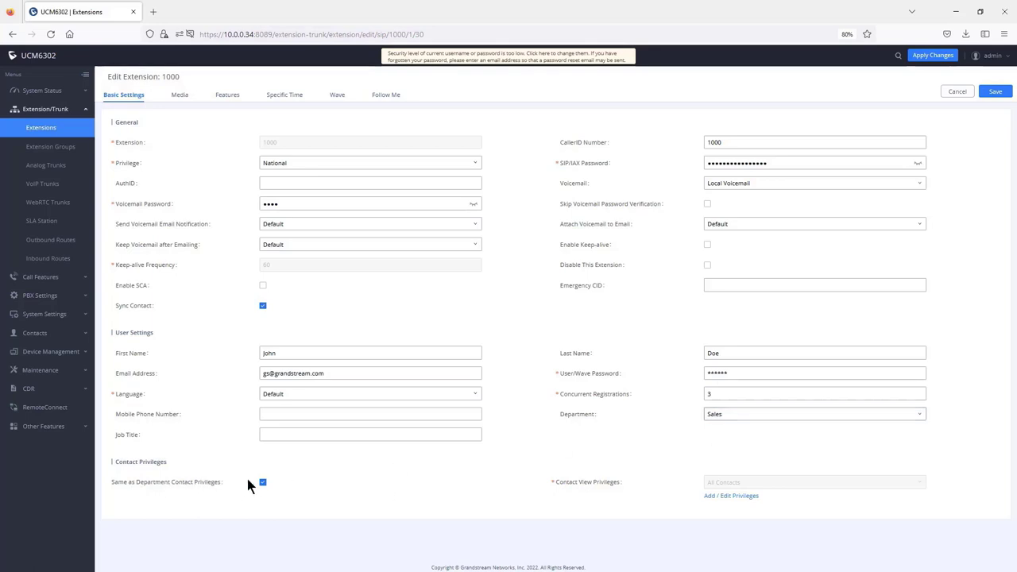
left_click(263, 483)
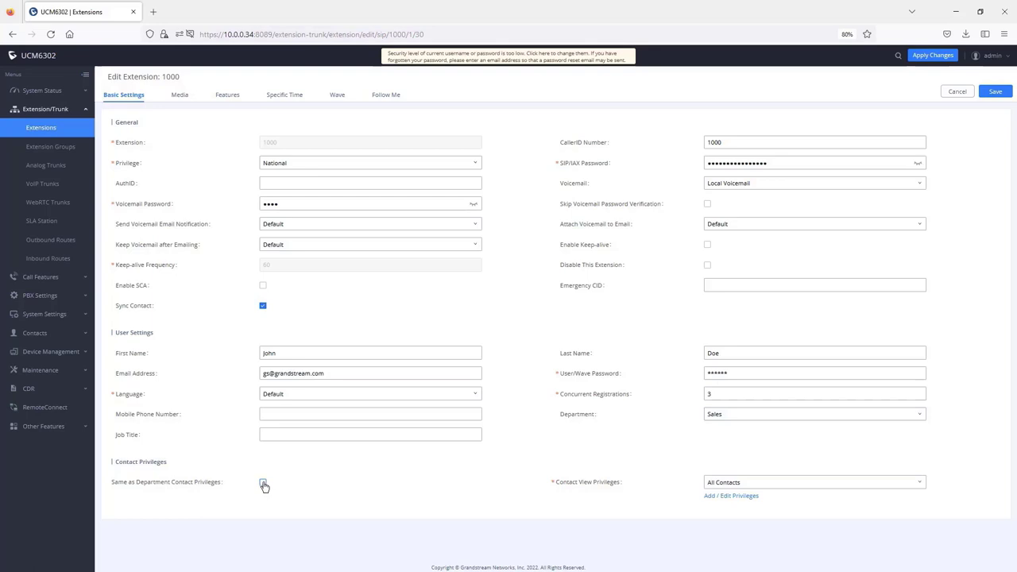
left_click(263, 483)
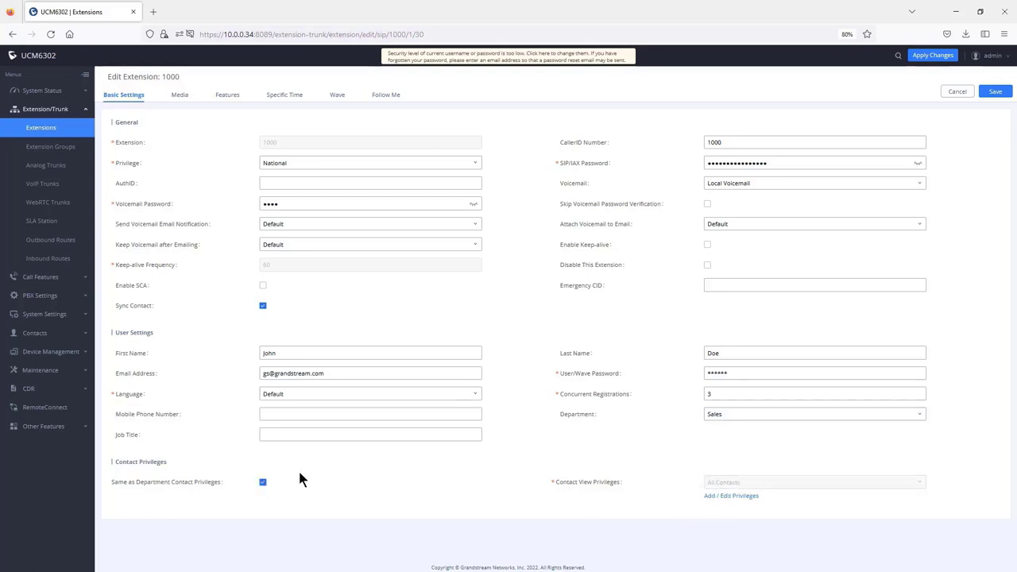
left_click(263, 483)
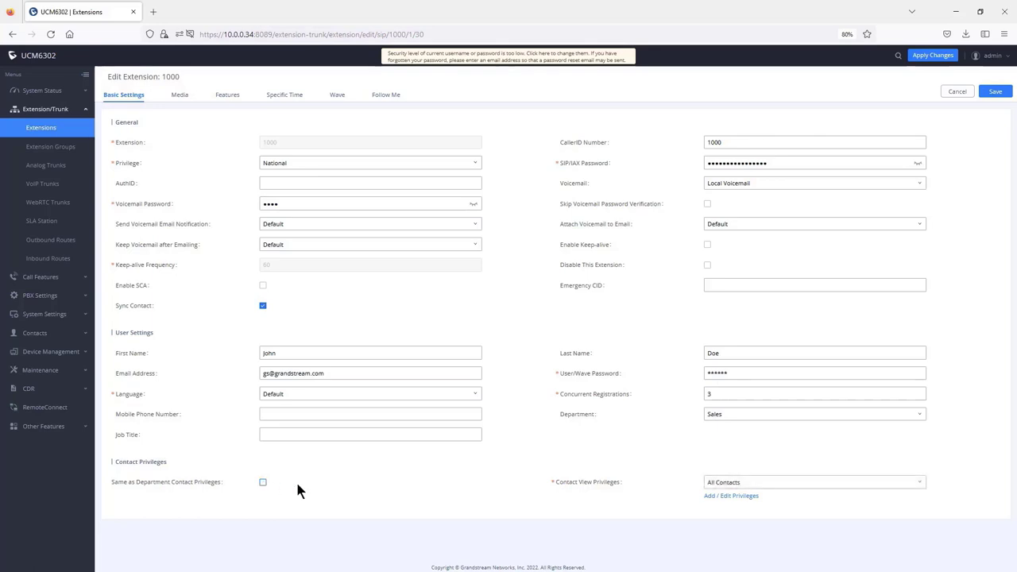
left_click(775, 487)
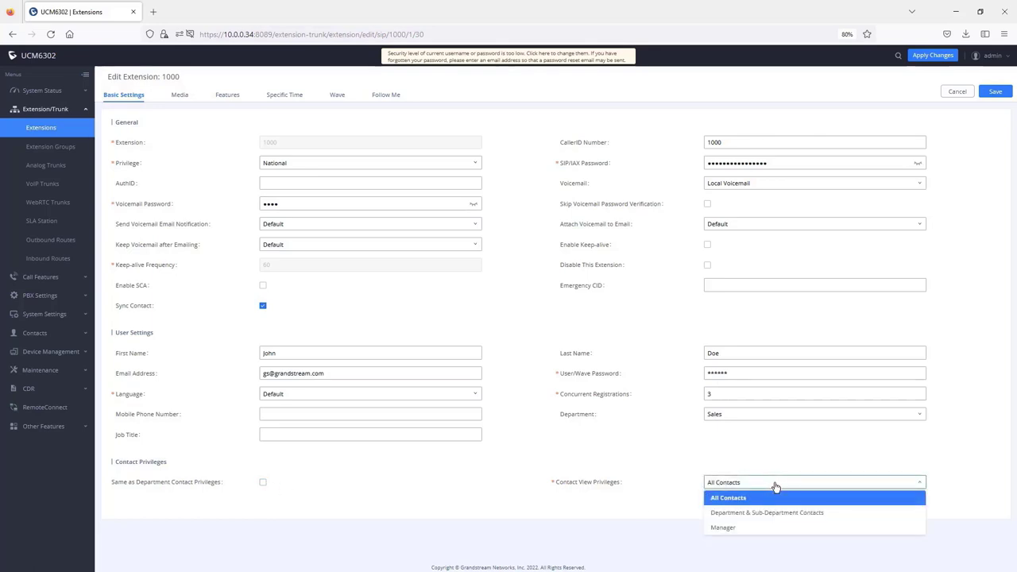
left_click(727, 528)
left_click(995, 92)
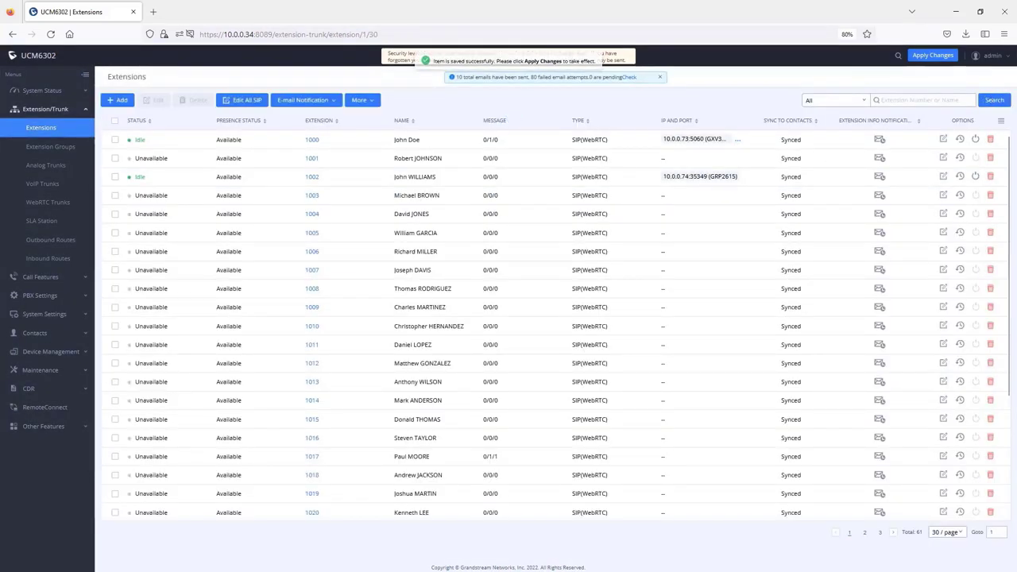
Step: Check Wave's Extended and Enterprise contacts lists for the newly visible extensions 1006–1010
key("alt+Tab")
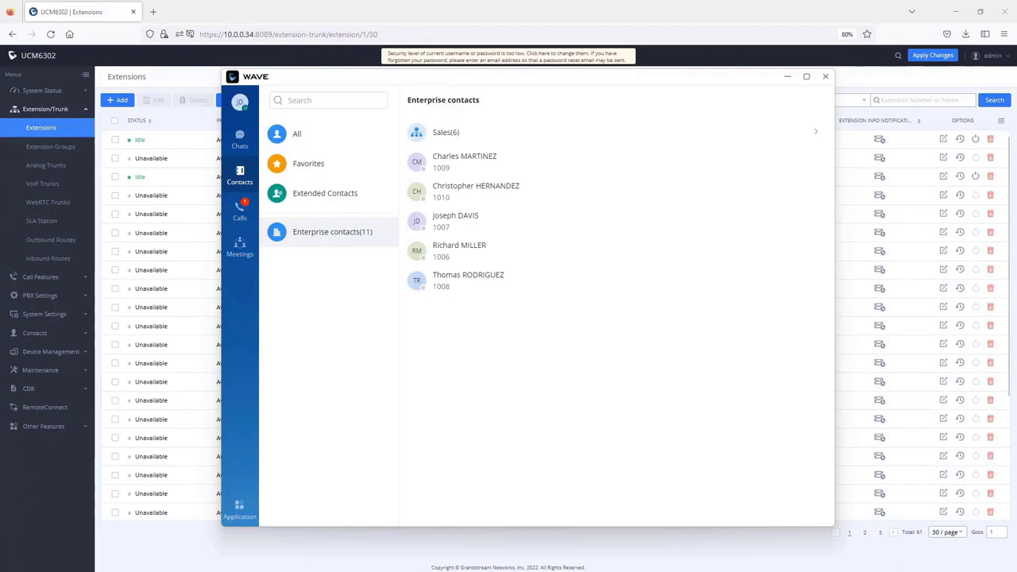
left_click(336, 197)
left_click(336, 233)
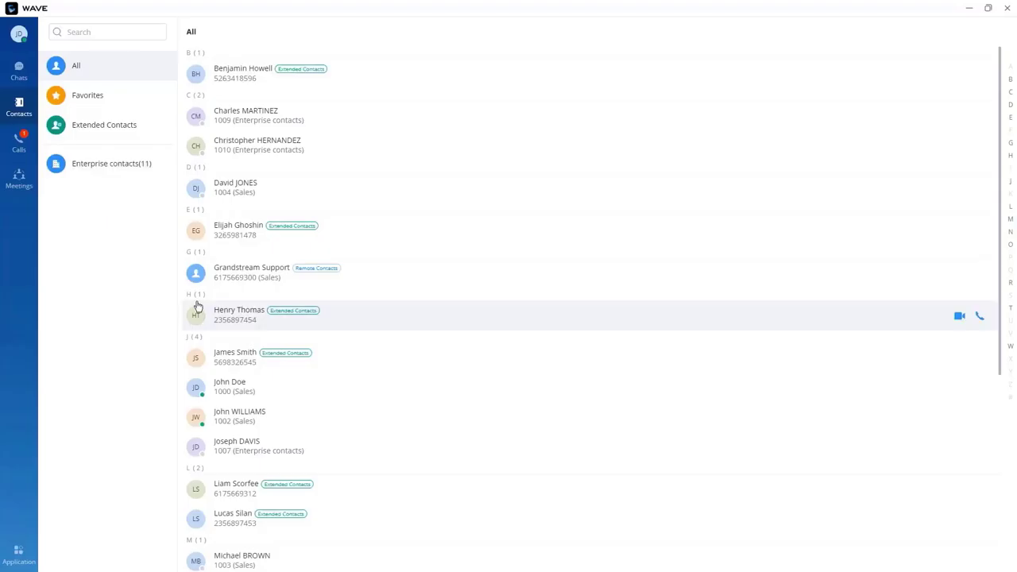
Step: Open Wave's Application page and browse the portal's CDR, user information and account settings
left_click(20, 553)
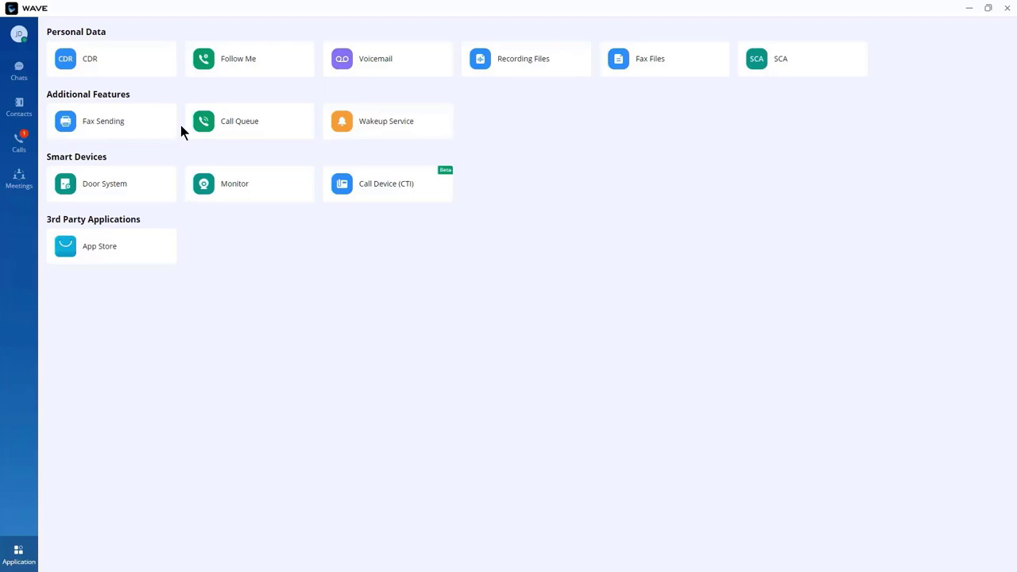
left_click(135, 60)
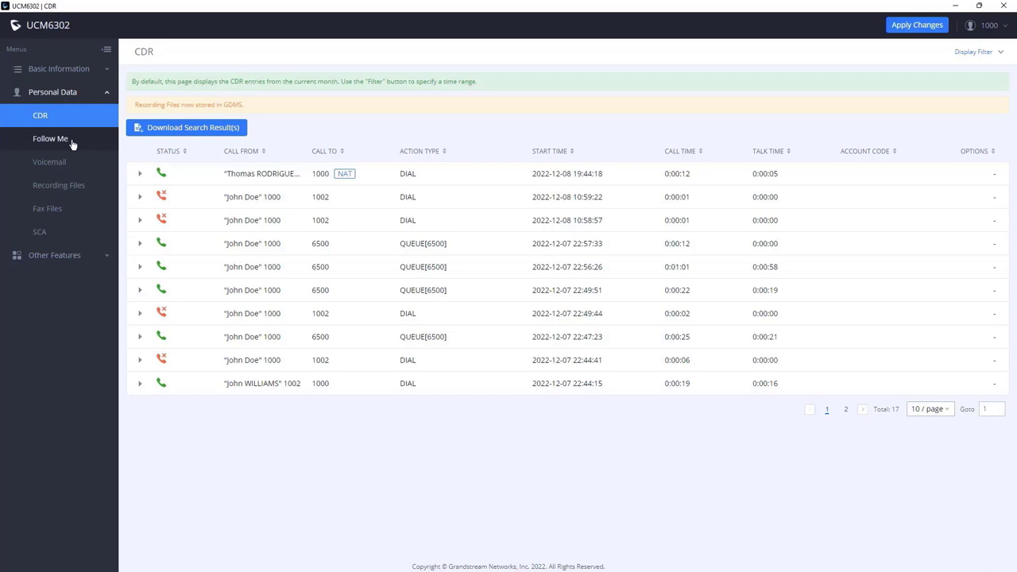
left_click(63, 73)
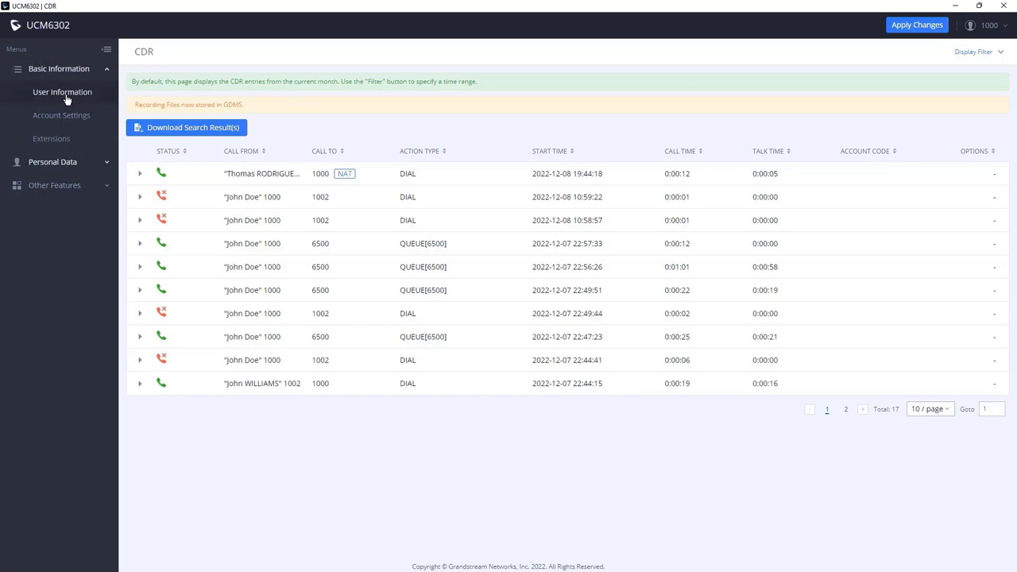
left_click(67, 97)
left_click(68, 118)
Step: View the extension settings and voicemail list with one unread message, then return to Wave
left_click(58, 141)
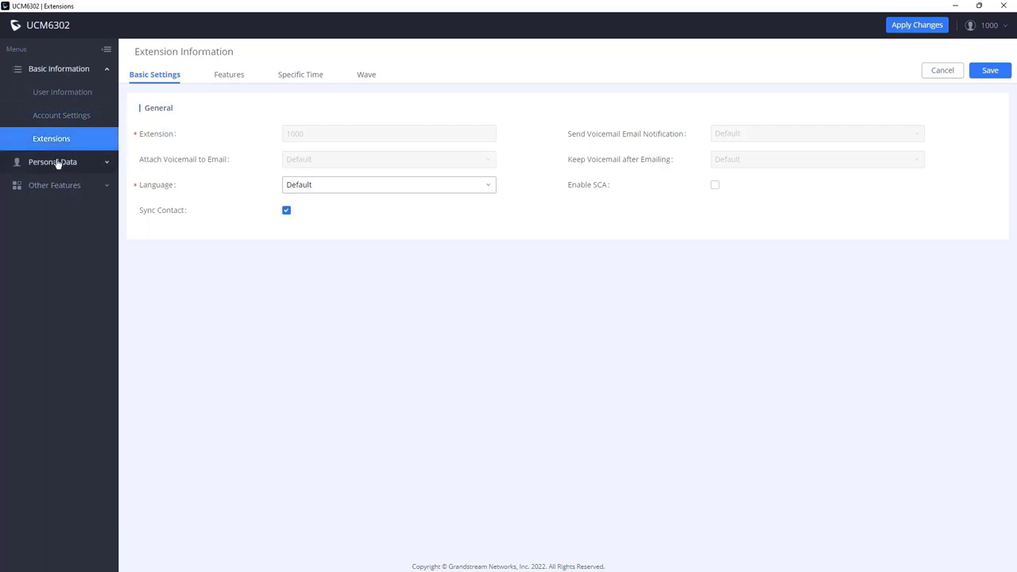
left_click(59, 164)
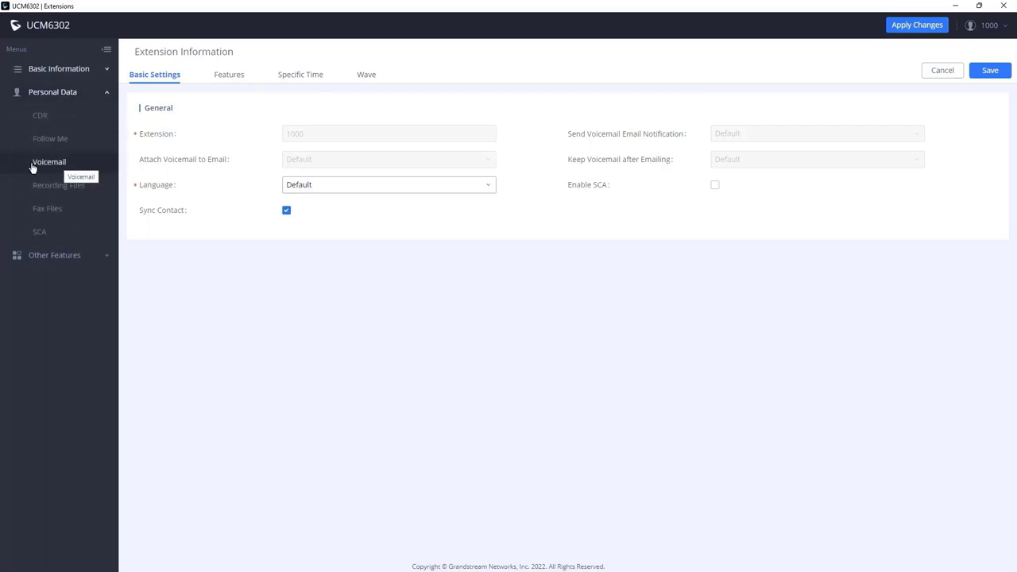
left_click(46, 168)
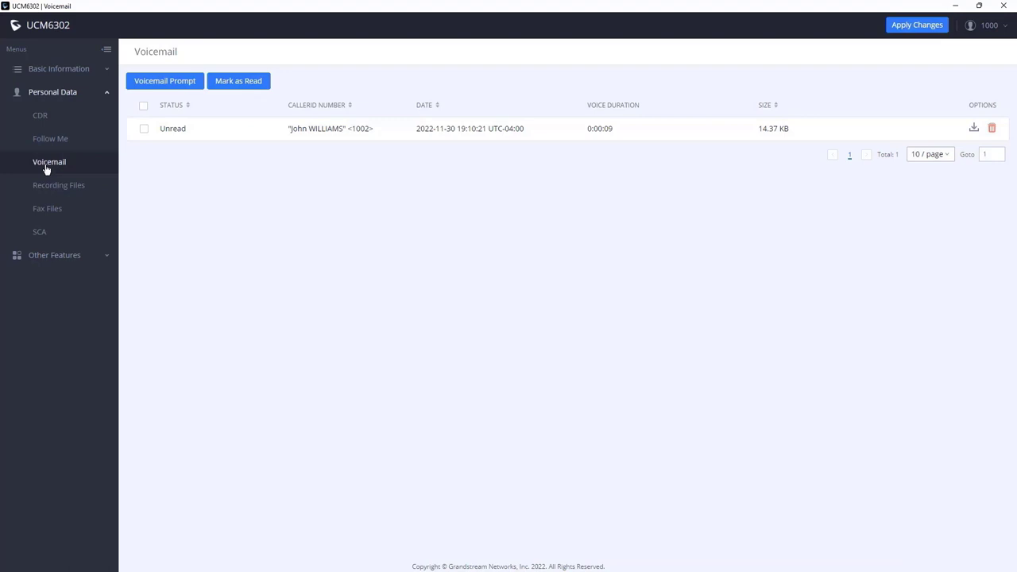
left_click(958, 10)
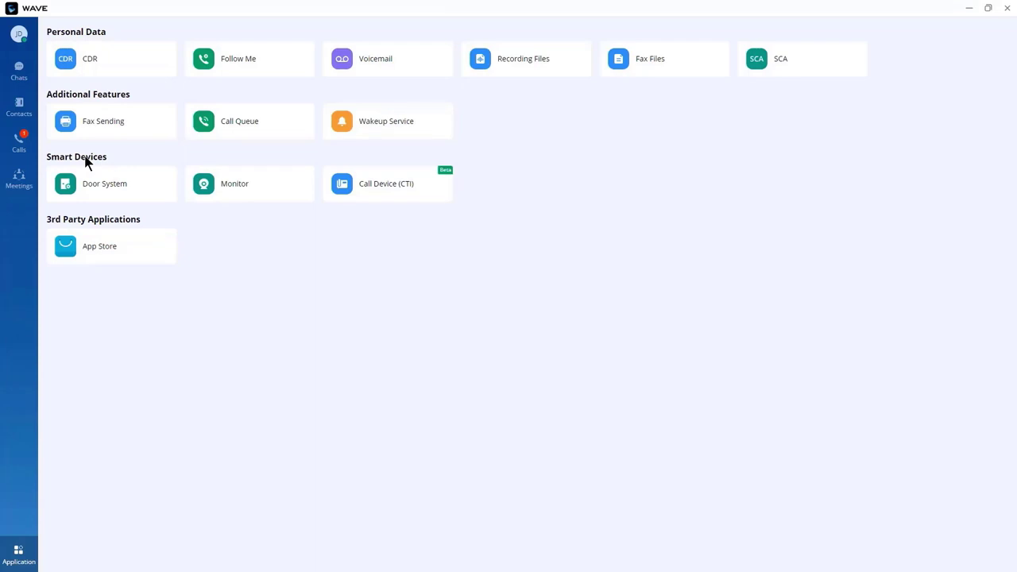
Step: Add door system Front Gate, number 1008, with door lock Front Gate1 and its password
left_click(119, 185)
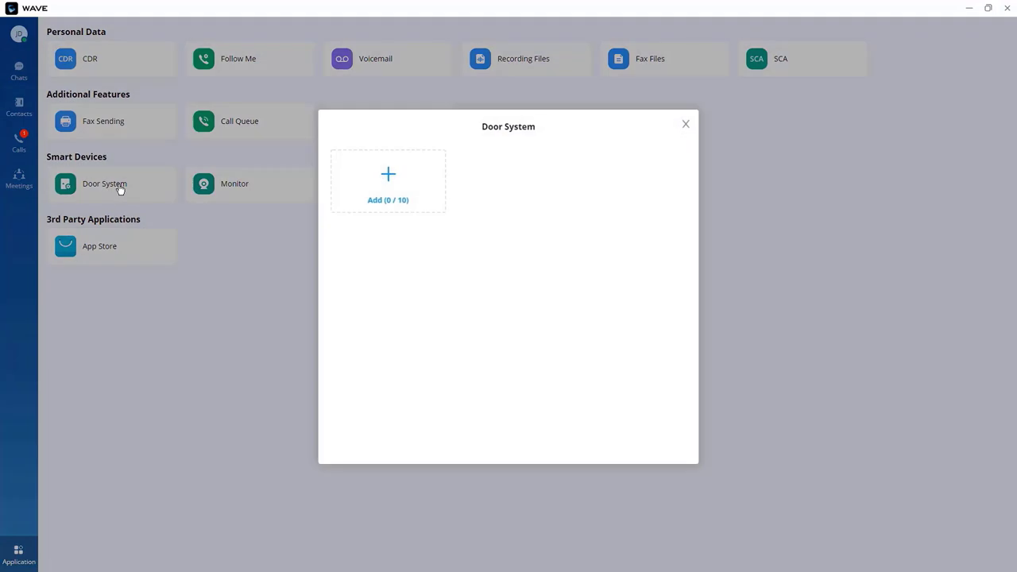
left_click(380, 177)
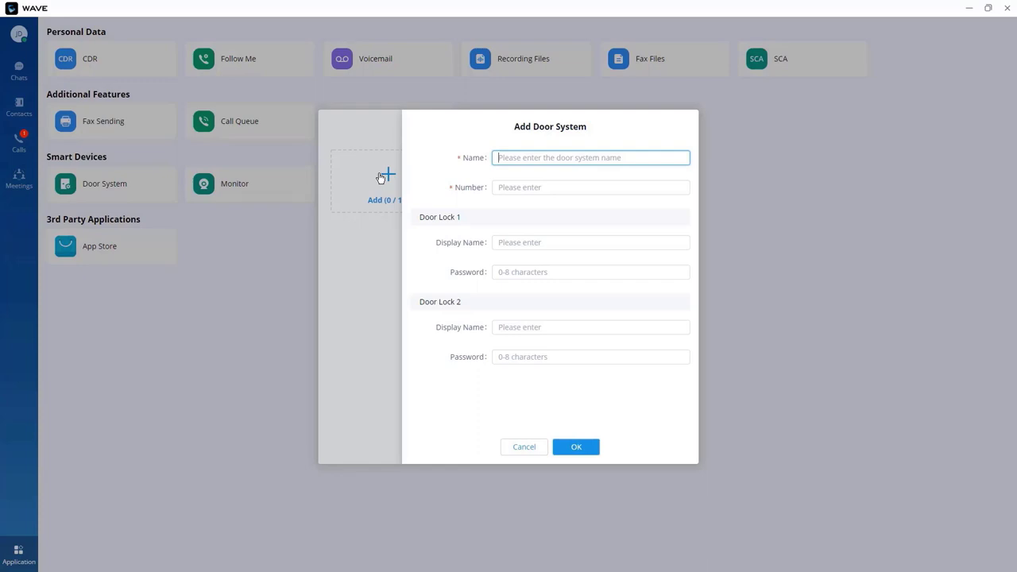
type("Front Gate")
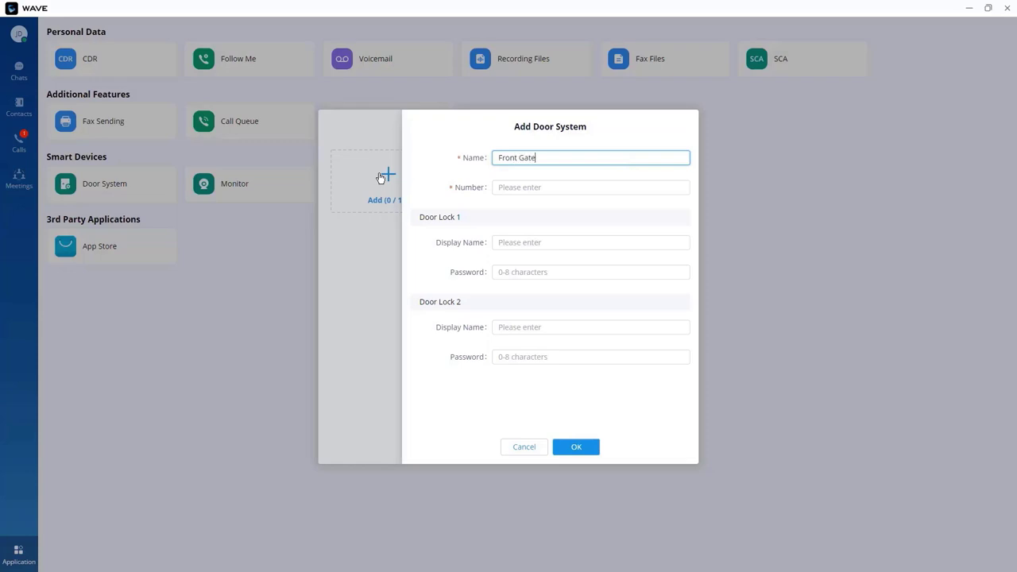
left_click(527, 189)
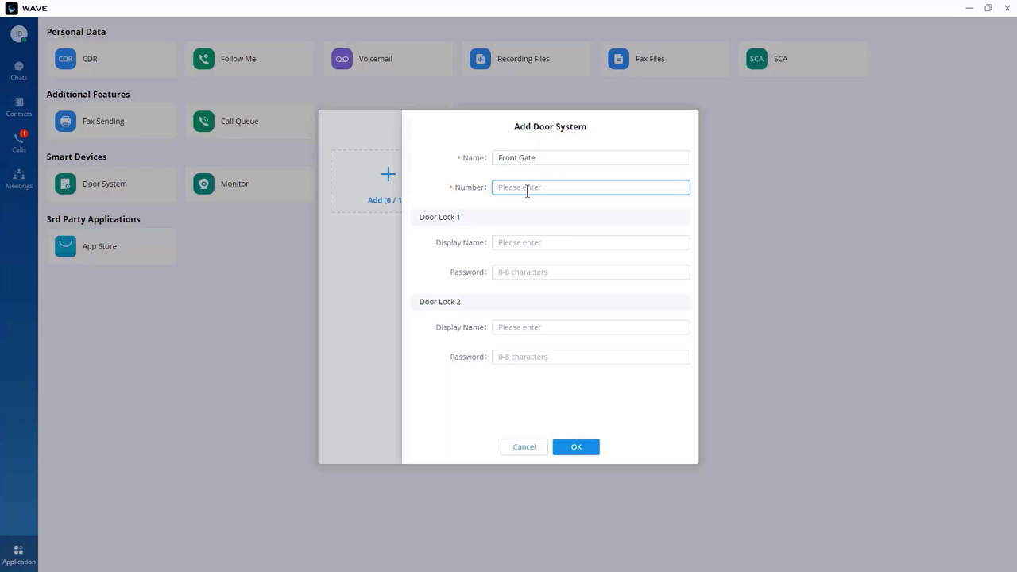
type("1008")
left_click(518, 241)
type("Fron")
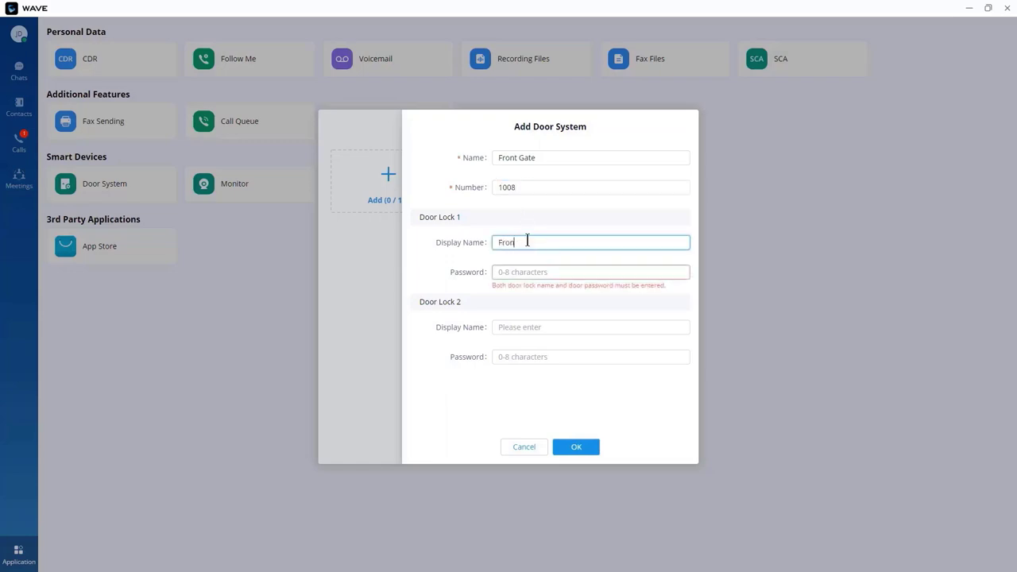
type("t Gate1")
left_click(555, 272)
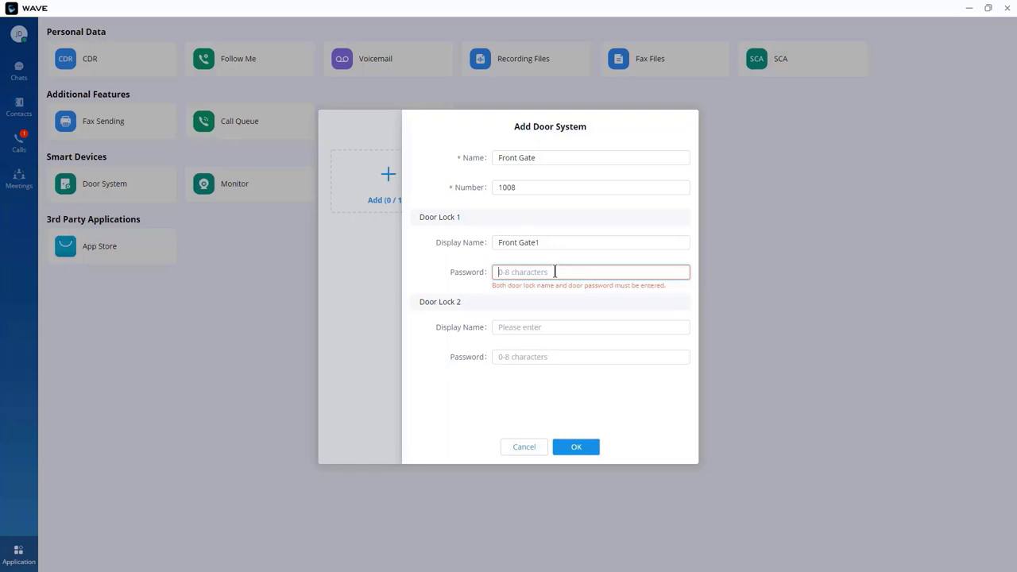
type("123")
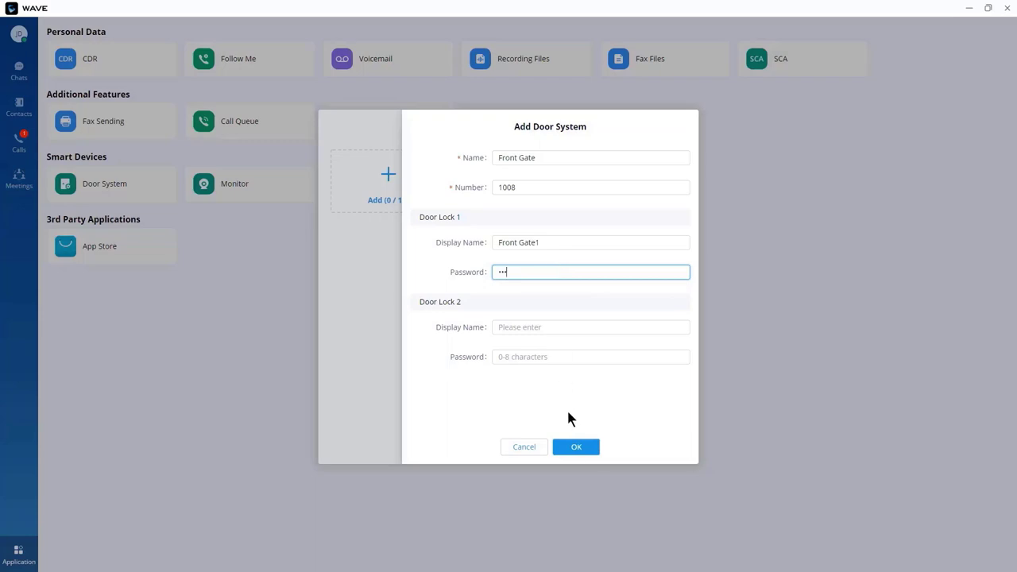
left_click(579, 450)
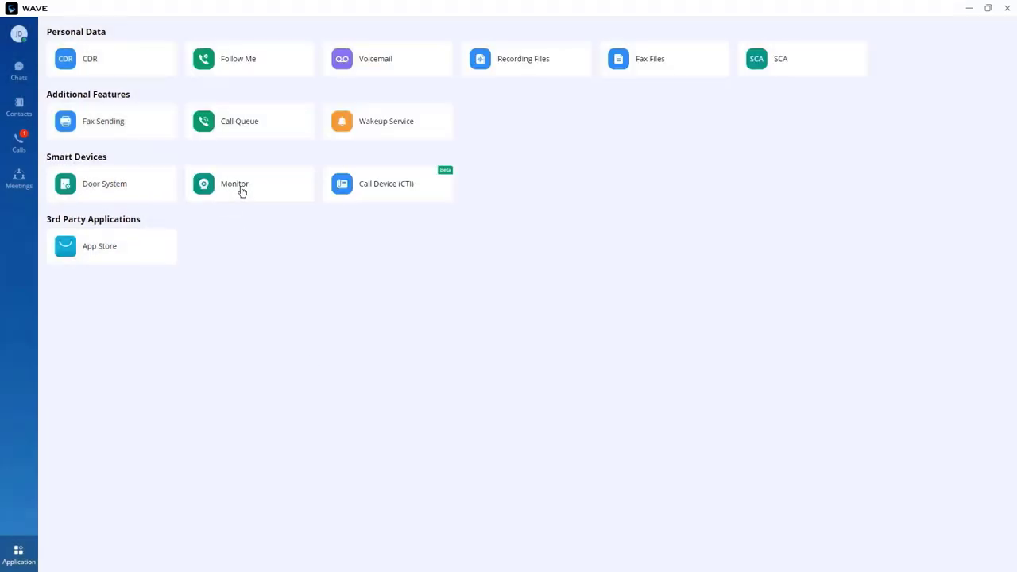
Step: Confirm no monitor cameras exist in Wave or the UCM's IP Camera Devices, then open Call Device (CTI)
left_click(242, 192)
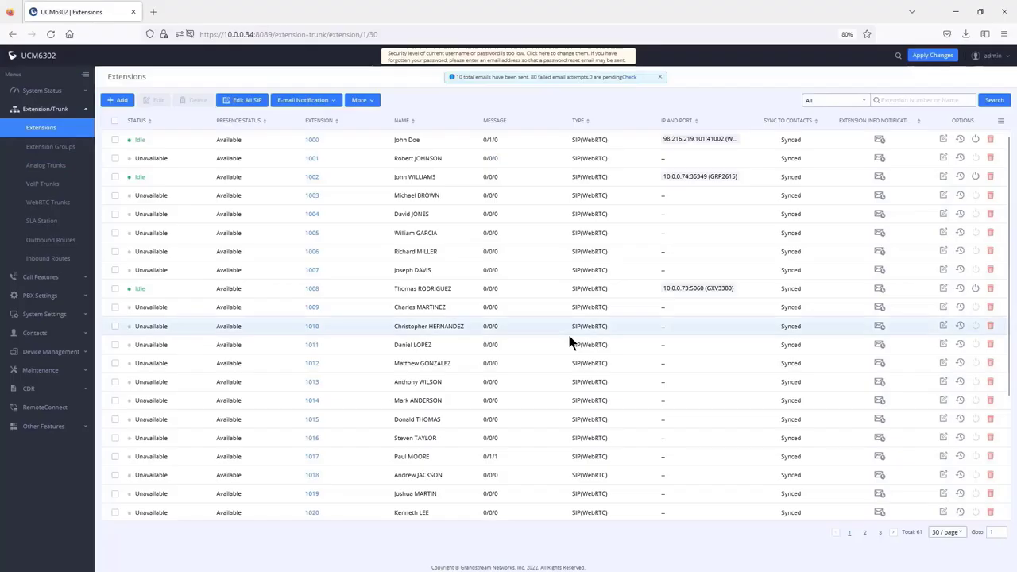
left_click(56, 356)
left_click(63, 222)
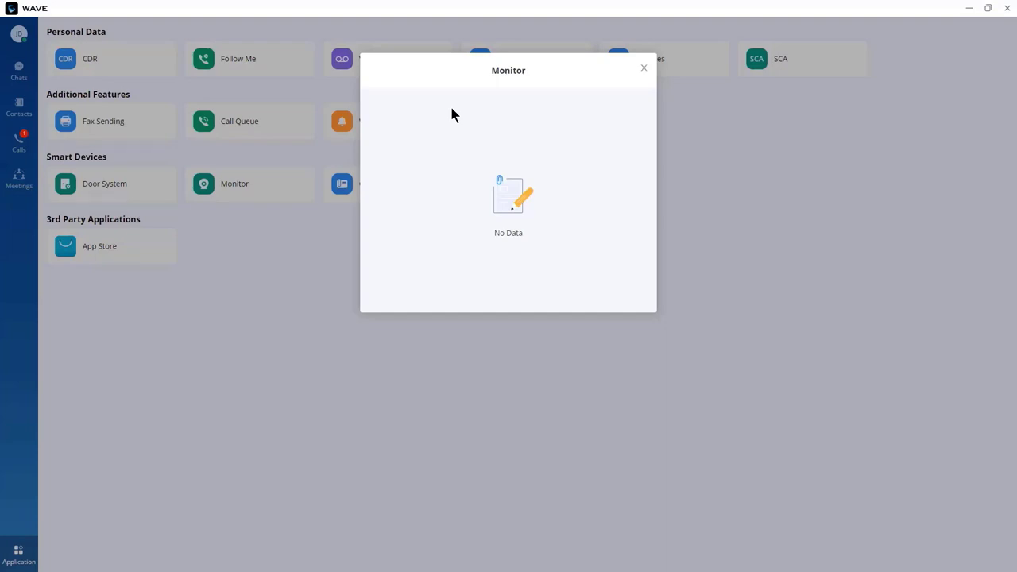
left_click(644, 68)
left_click(380, 189)
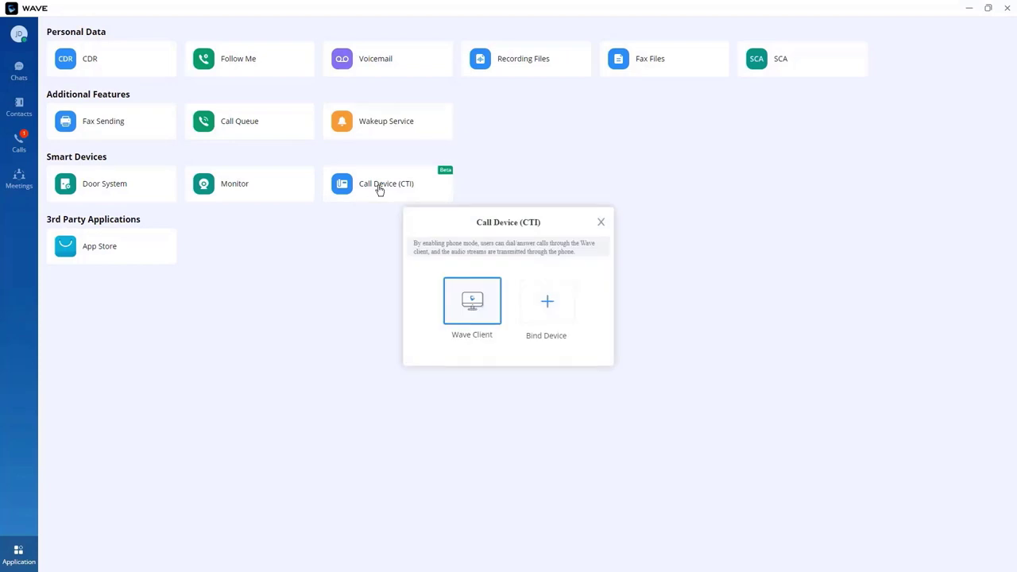
Step: Begin binding a call device in Wave and open the phone's web page at 10.0.0.74
left_click(546, 306)
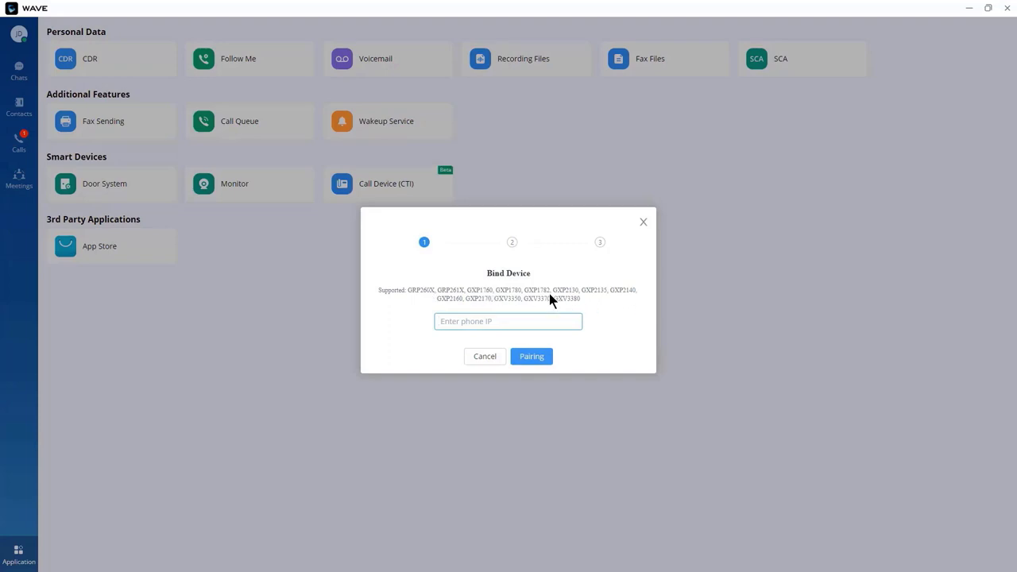
left_click(482, 298)
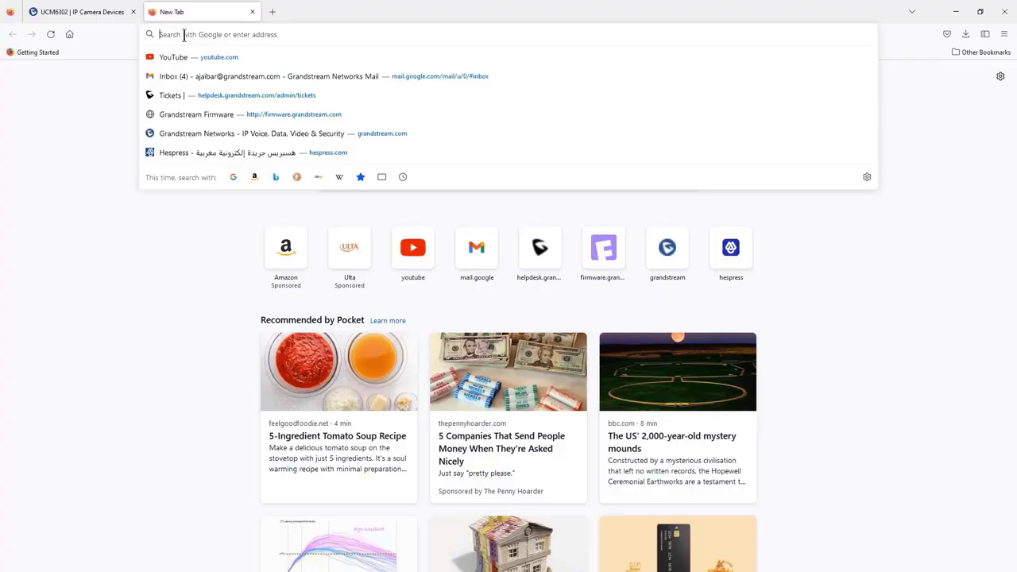
type("10.0.3")
type("4")
key("Return")
Step: Log in to the GRP2615 web interface with the admin username and its password
type("admin")
key("Tab")
type("admin1")
key("Return")
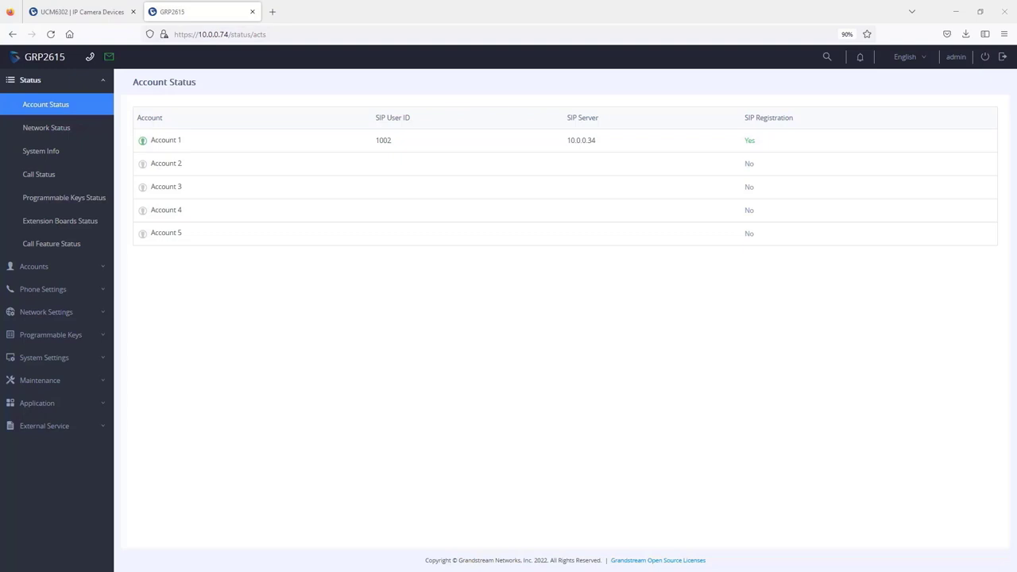
Step: Enable CTI Affinity Support in Advanced network settings with Account 1 preferred, then save and apply
left_click(45, 313)
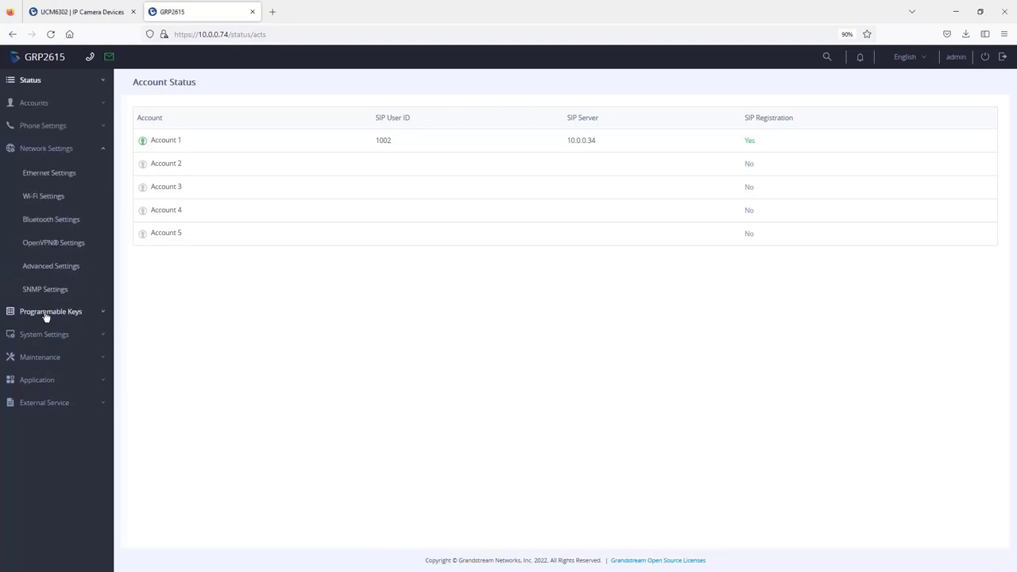
left_click(64, 268)
scroll(330, 282, "down", 3)
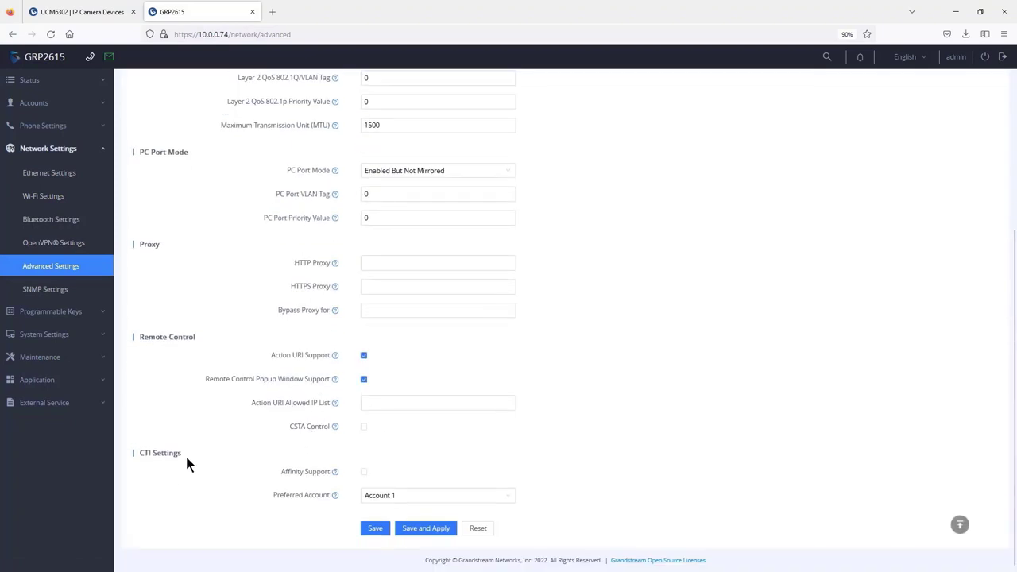
left_click_drag(187, 459, 136, 453)
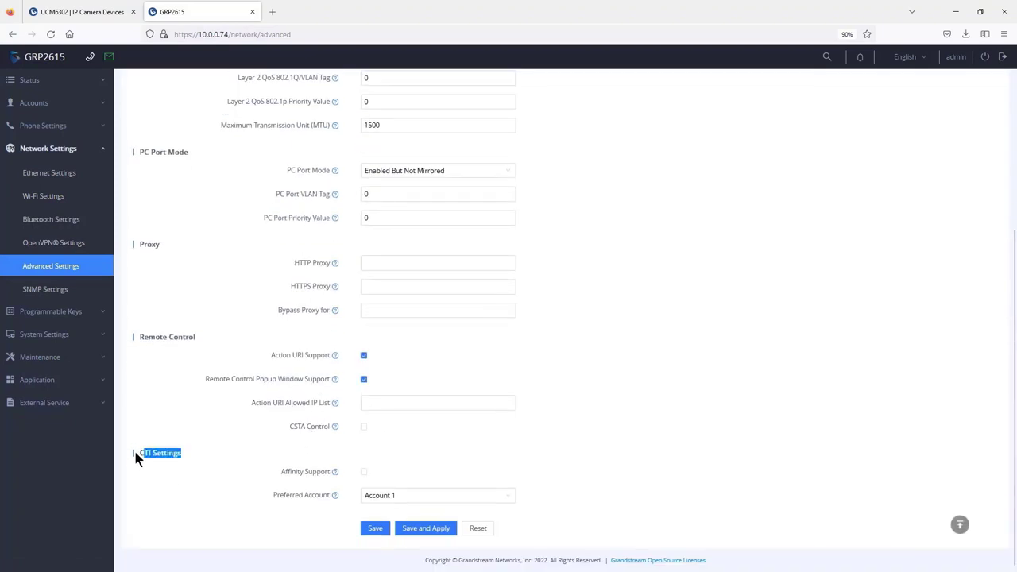
left_click(364, 474)
left_click(394, 494)
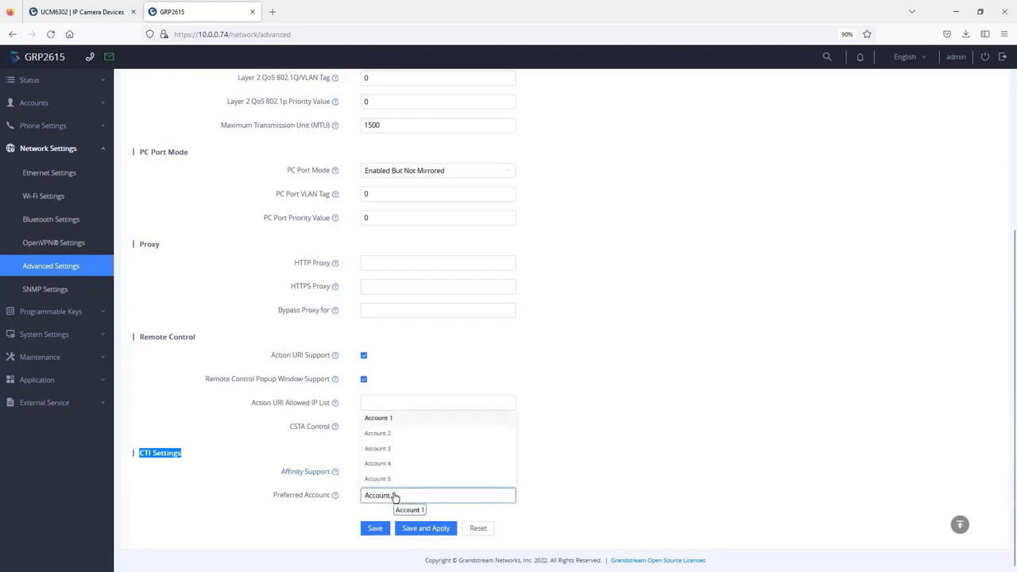
left_click(429, 529)
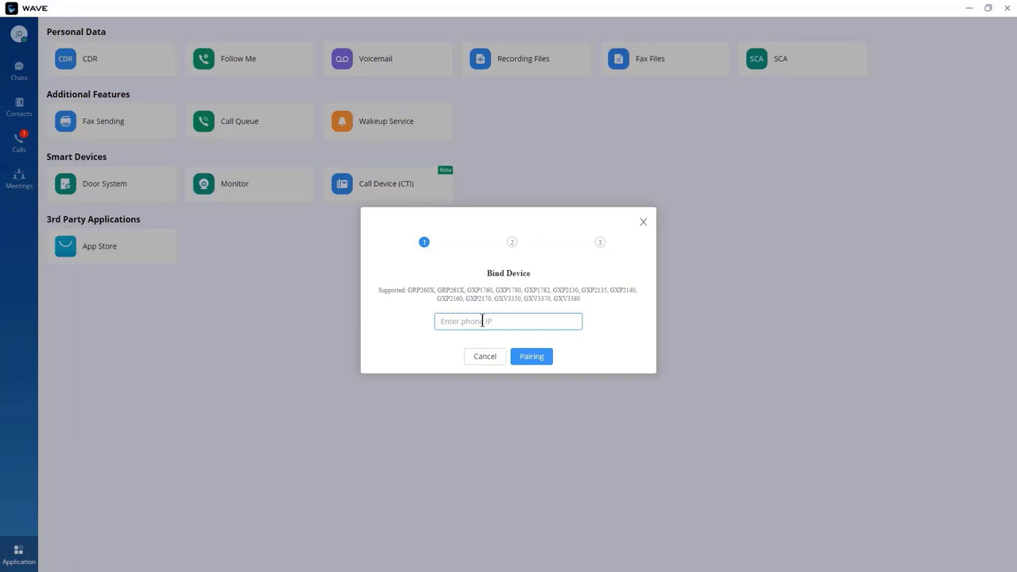
Step: Pair Wave with the phone at 10.0.0.74 using the authentication code shown on the phone
type("10.0.0.74")
left_click(531, 356)
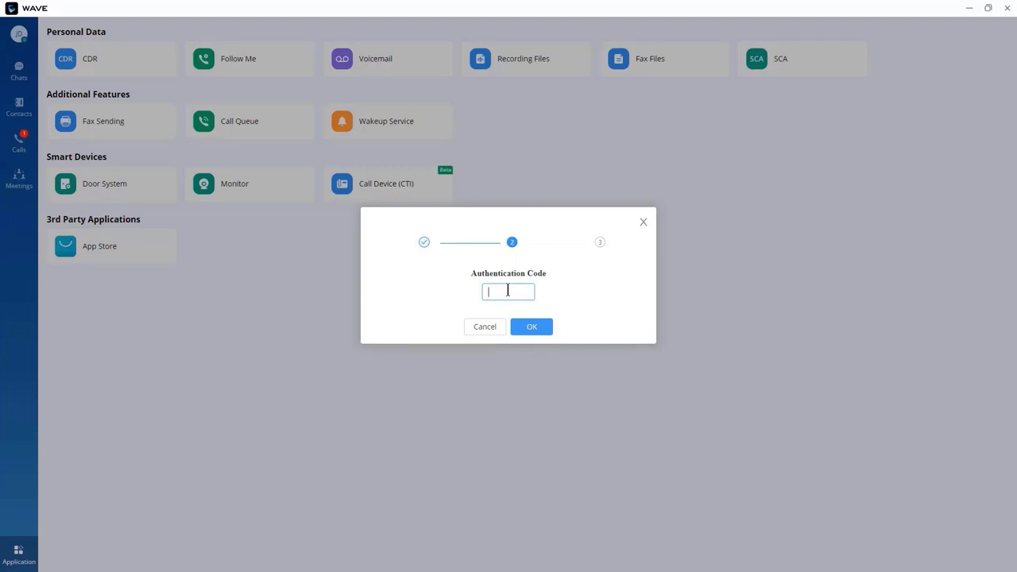
type("4468")
left_click(534, 327)
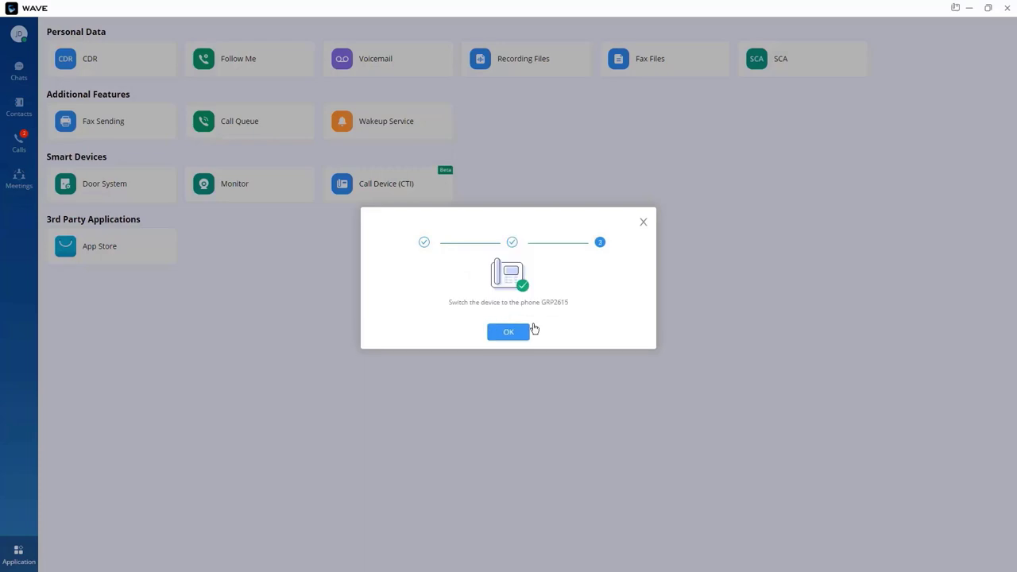